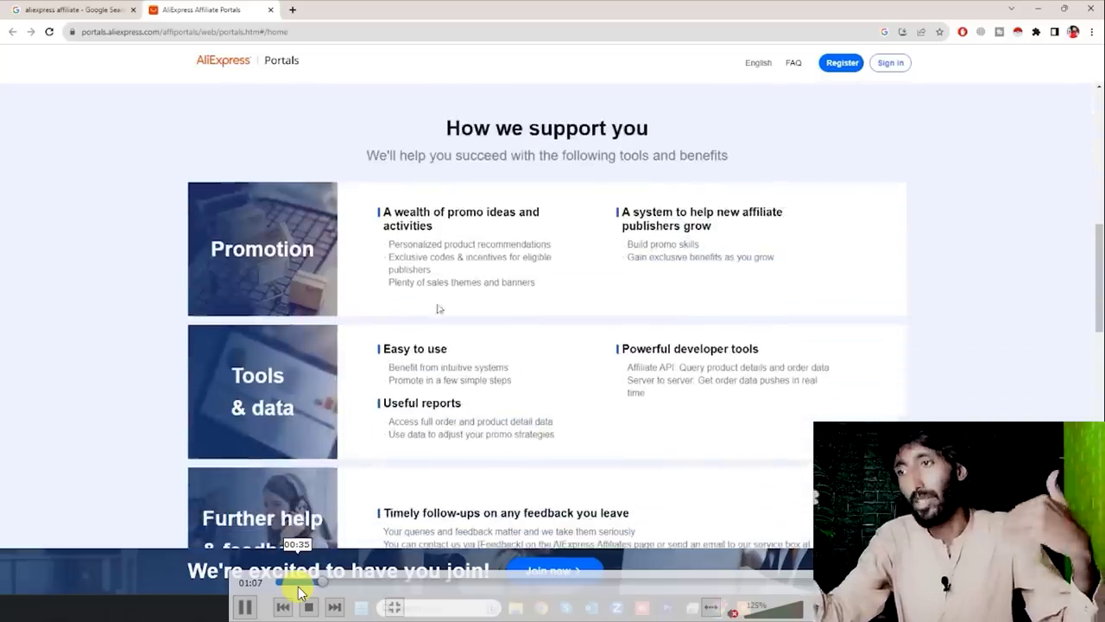
- Scroll down the Portals home page past its Promotion, Tools & data and help offerings
scroll(587, 242, down, 7)
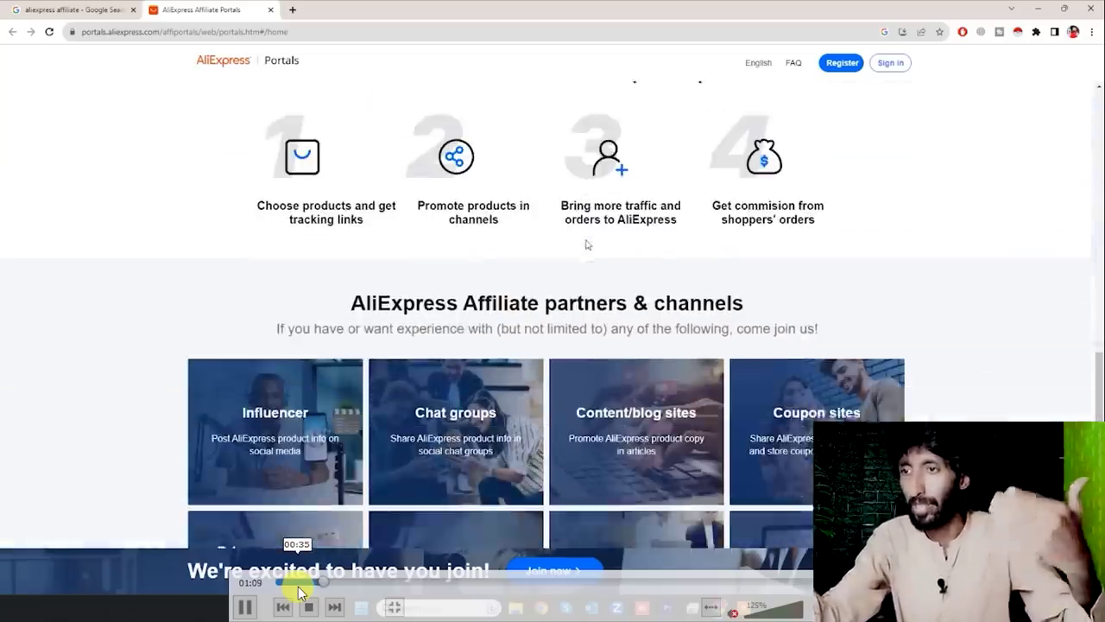
scroll(328, 259, down, 6)
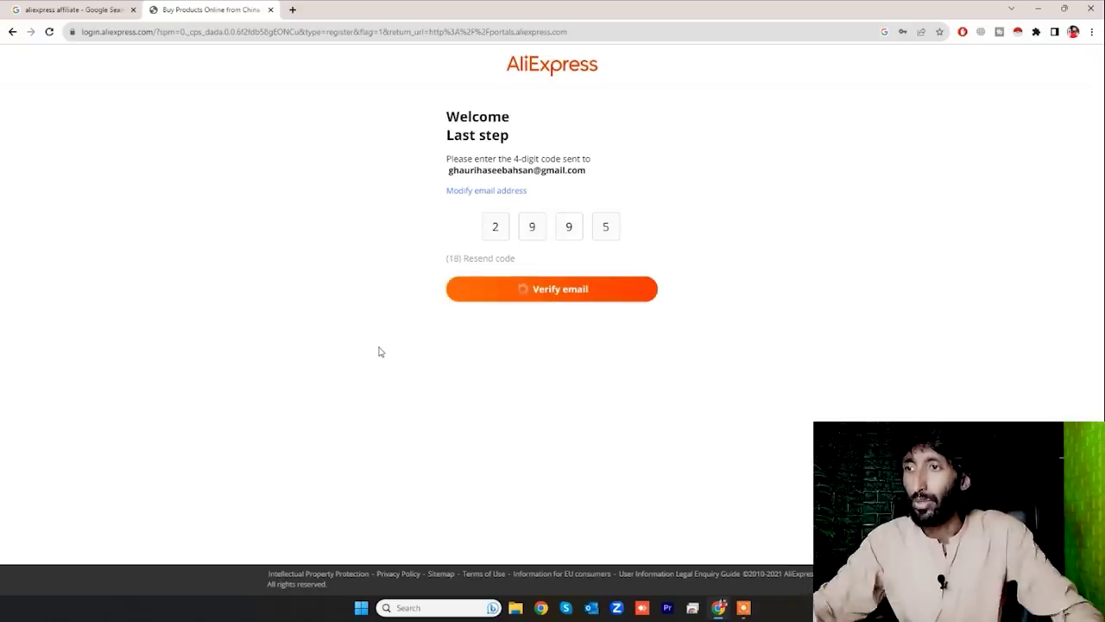
- Submit the 4-digit e-mail verification code to reach the Basic information step
key(Return)
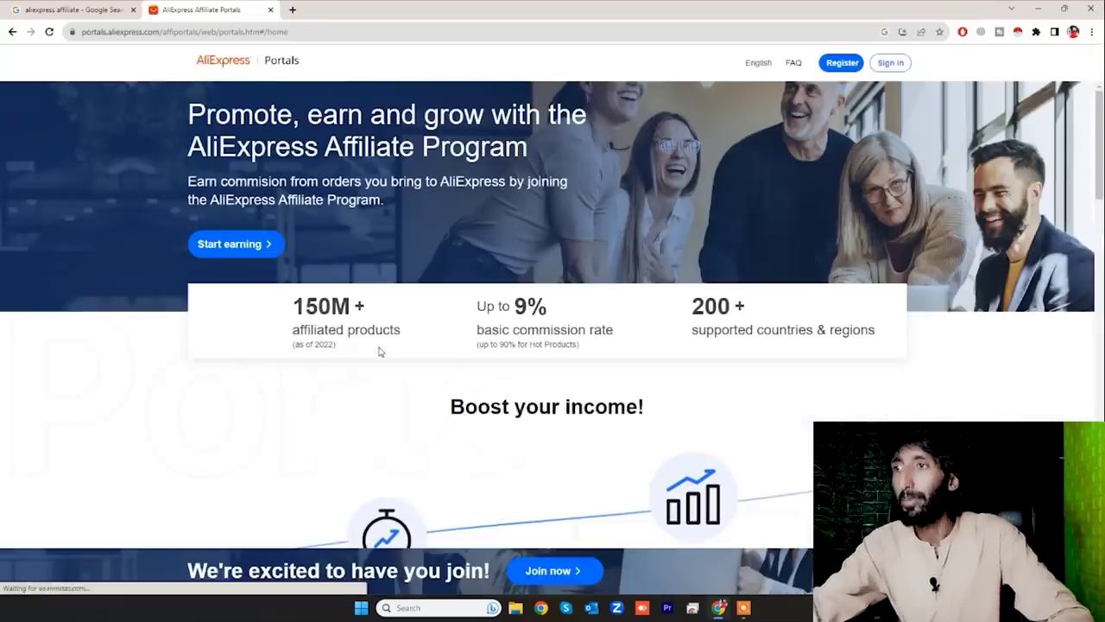
mouse_move(454, 585)
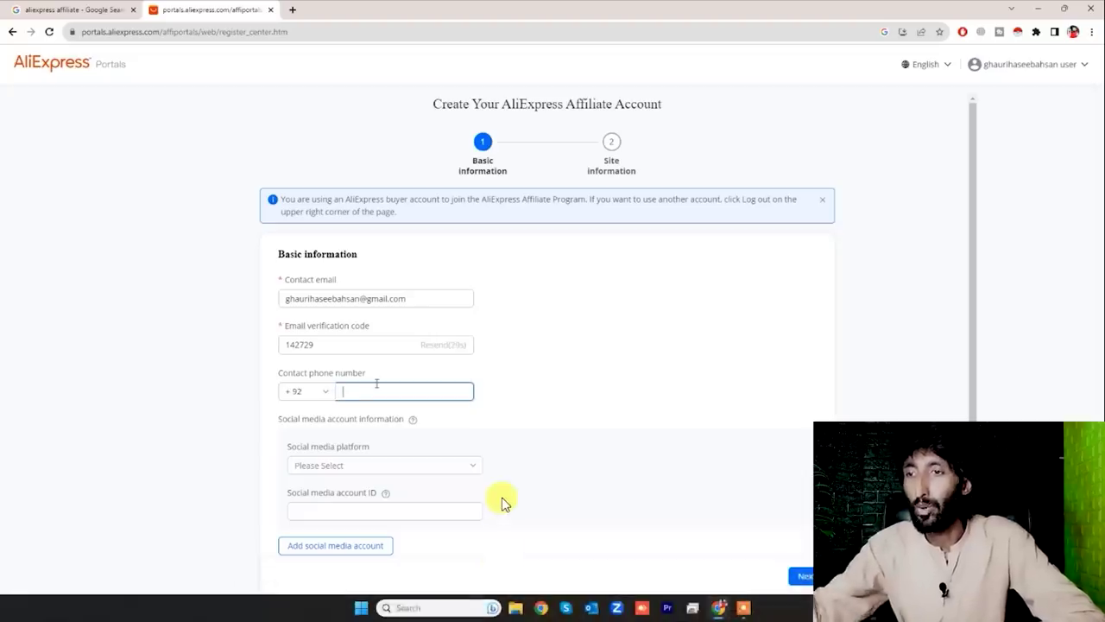
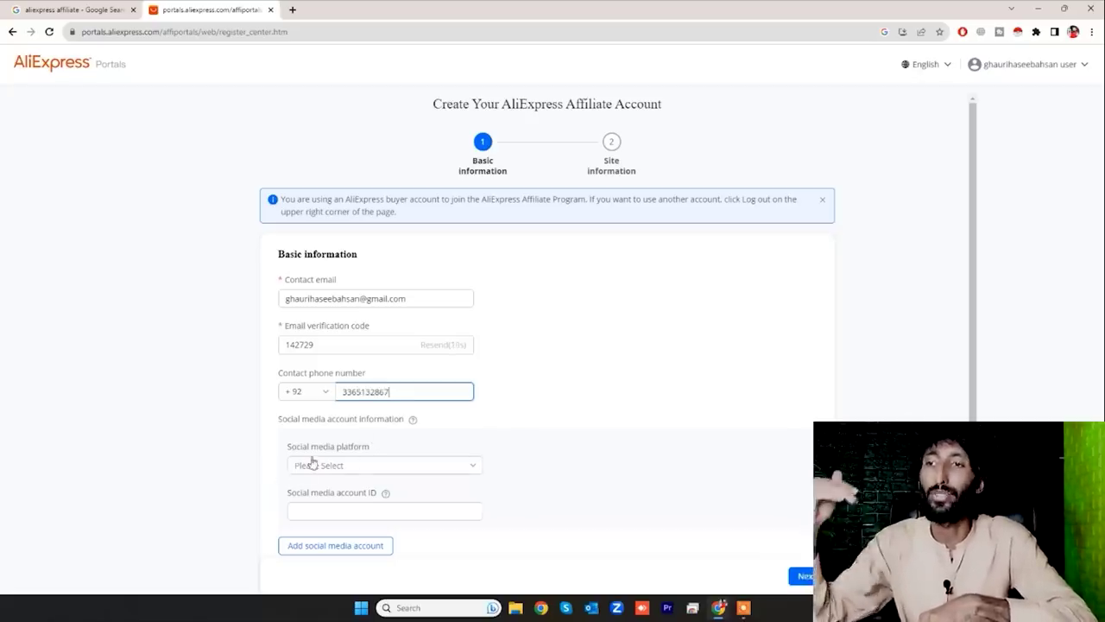
- Enter the phone number and set the social media platform to Others, named Youtube
scroll(364, 437, down, 2)
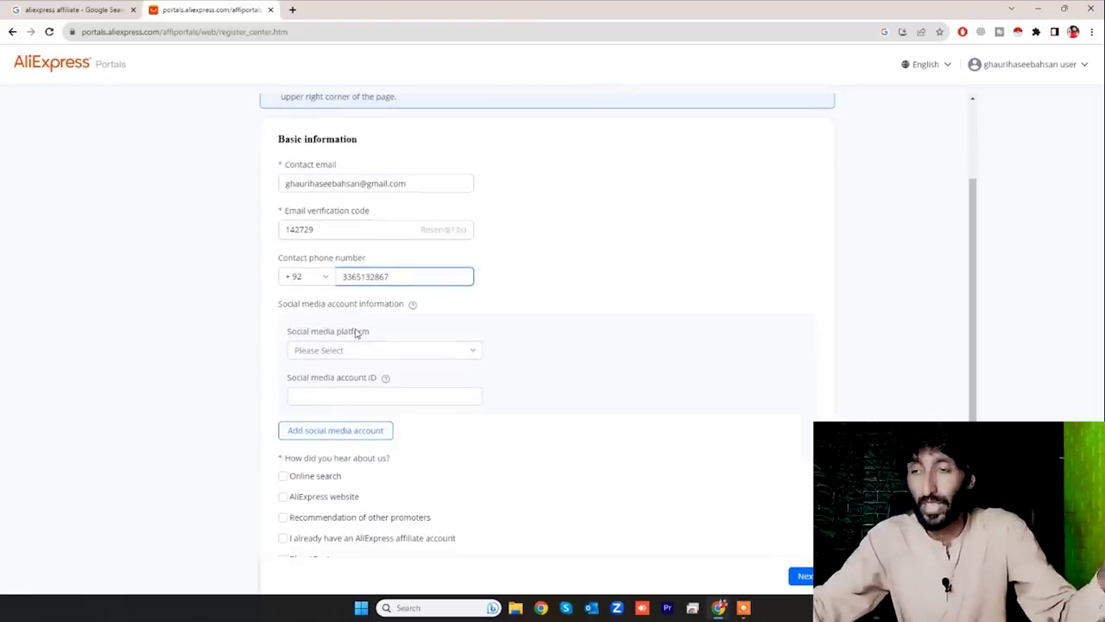
click(318, 351)
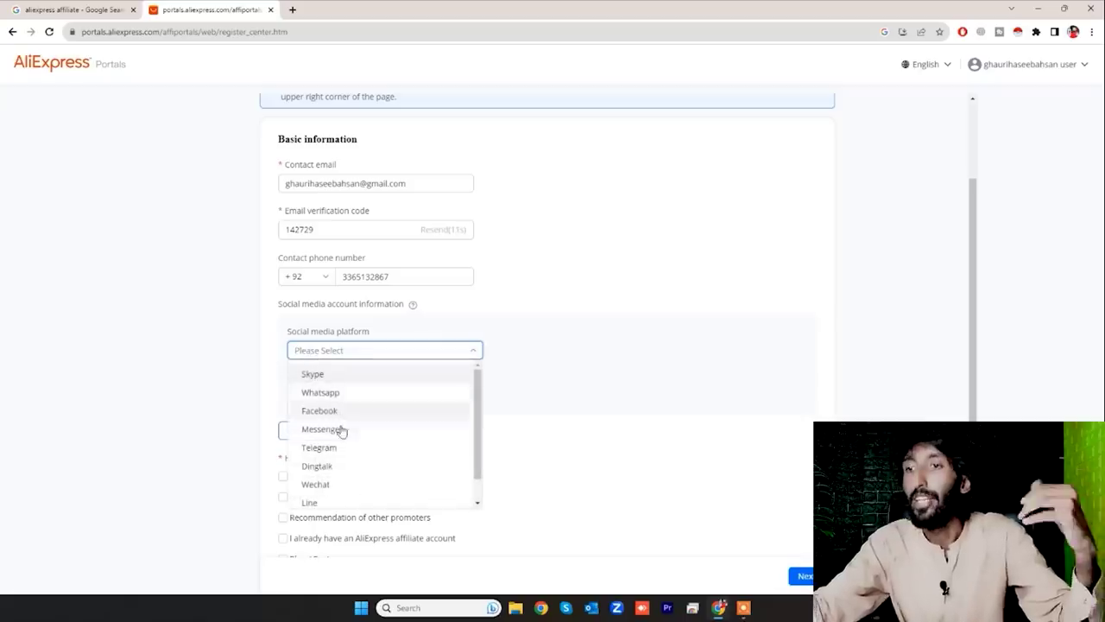
scroll(367, 492, down, 1)
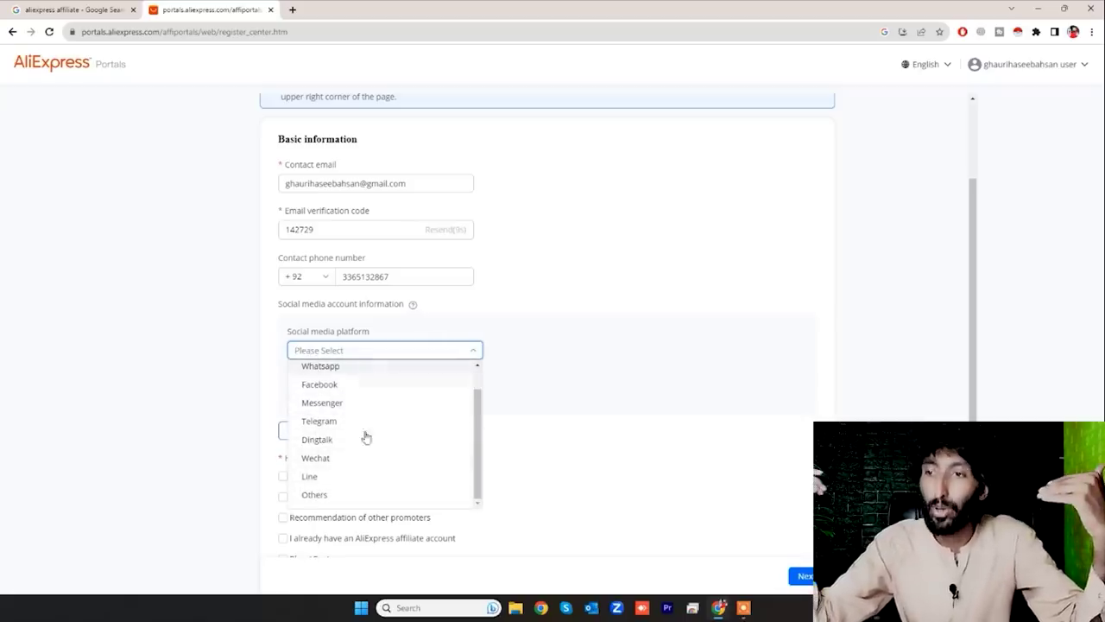
scroll(368, 449, up, 1)
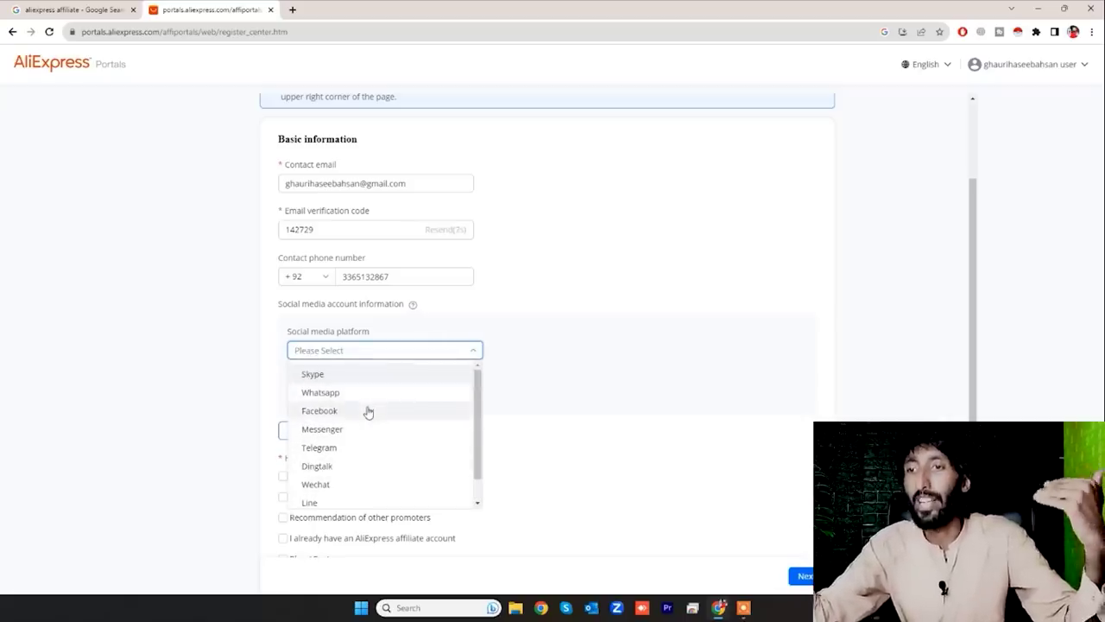
scroll(361, 460, down, 1)
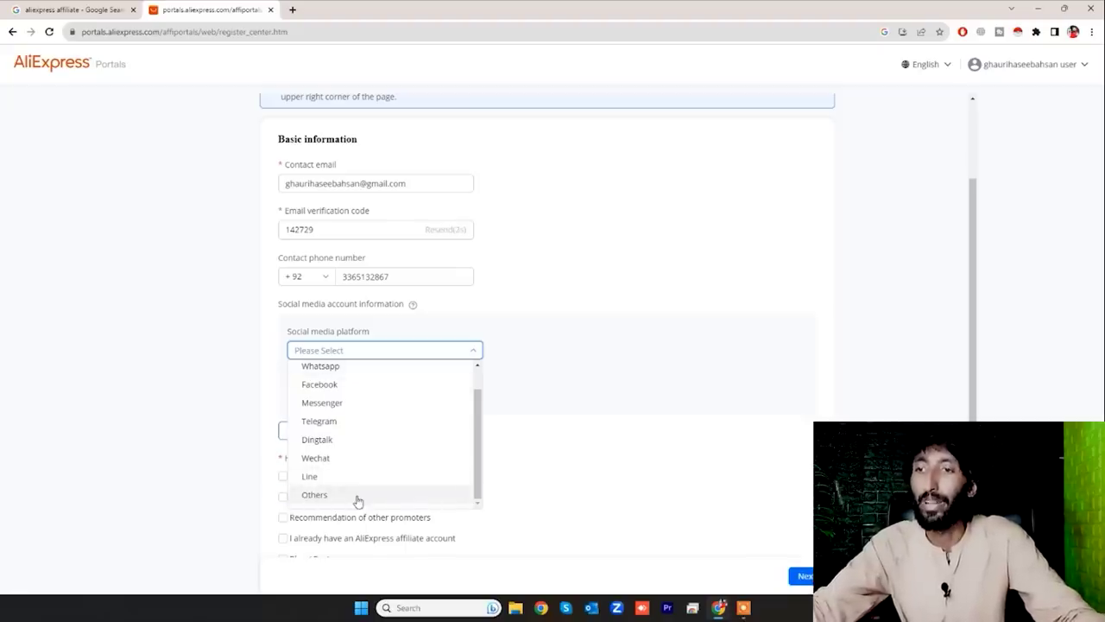
click(357, 499)
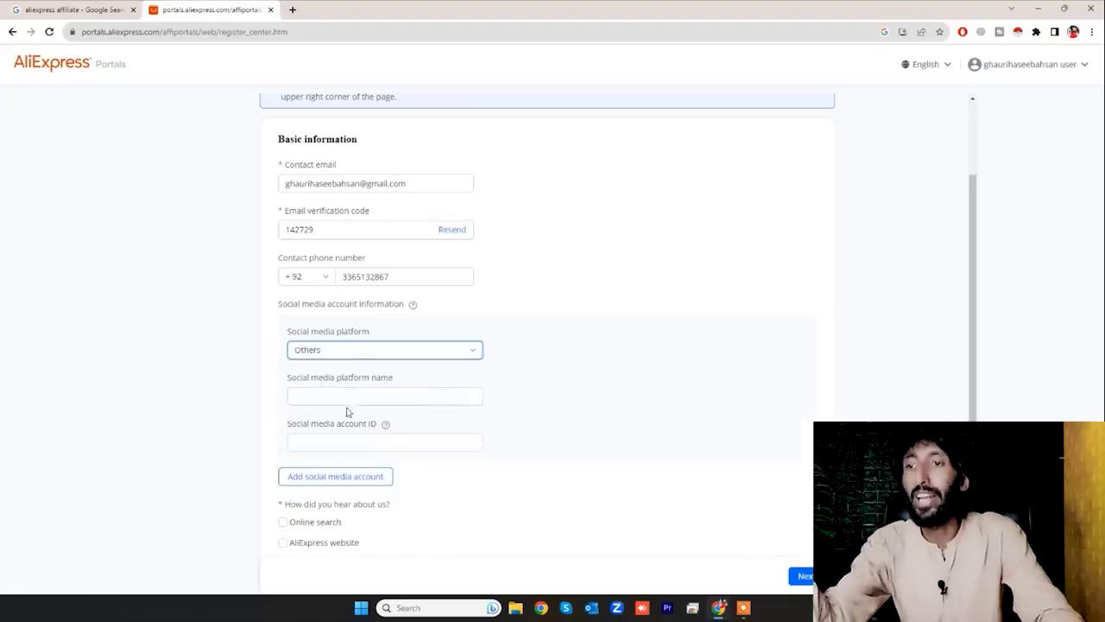
mouse_move(386, 425)
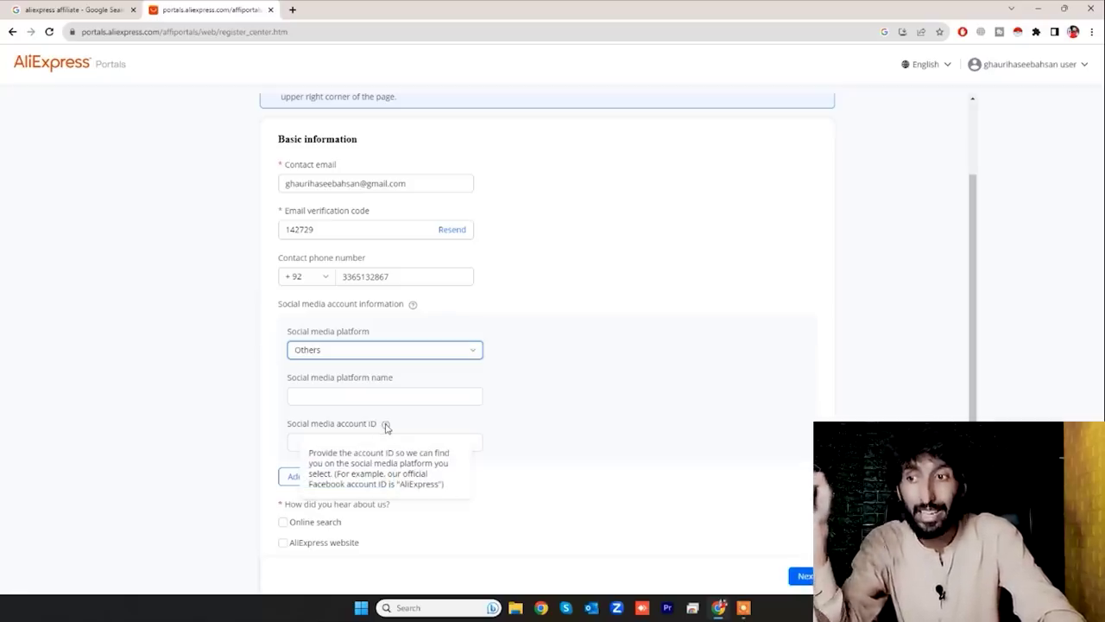
click(240, 389)
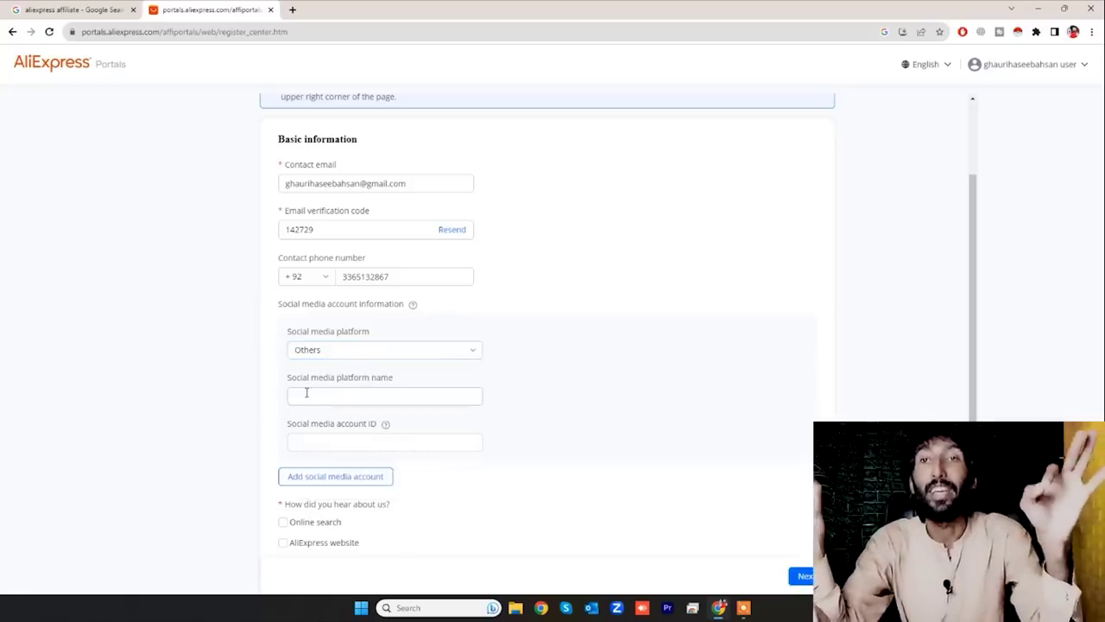
click(382, 396)
text(Youtube)
click(358, 442)
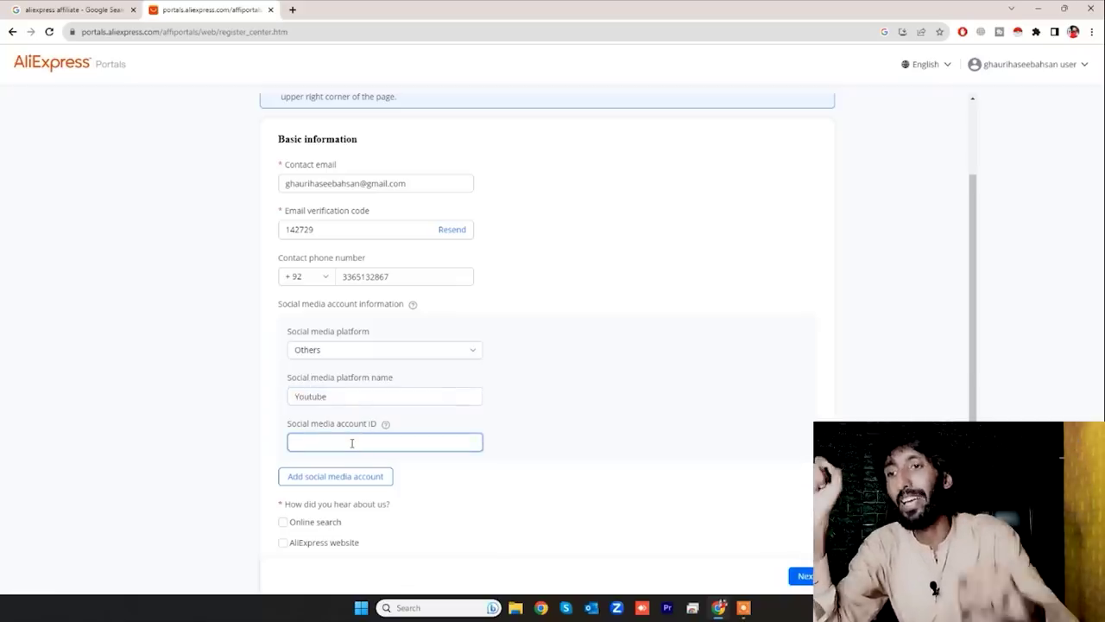
- Open youtube.com in a new browser tab
click(293, 10)
text(youtube.com)
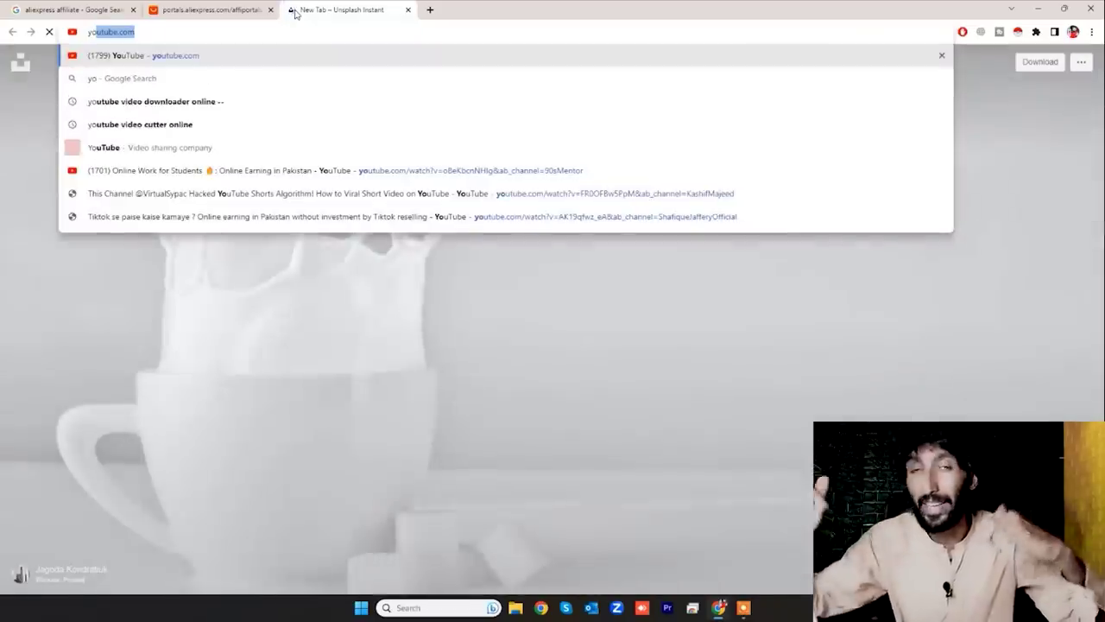
key(Return)
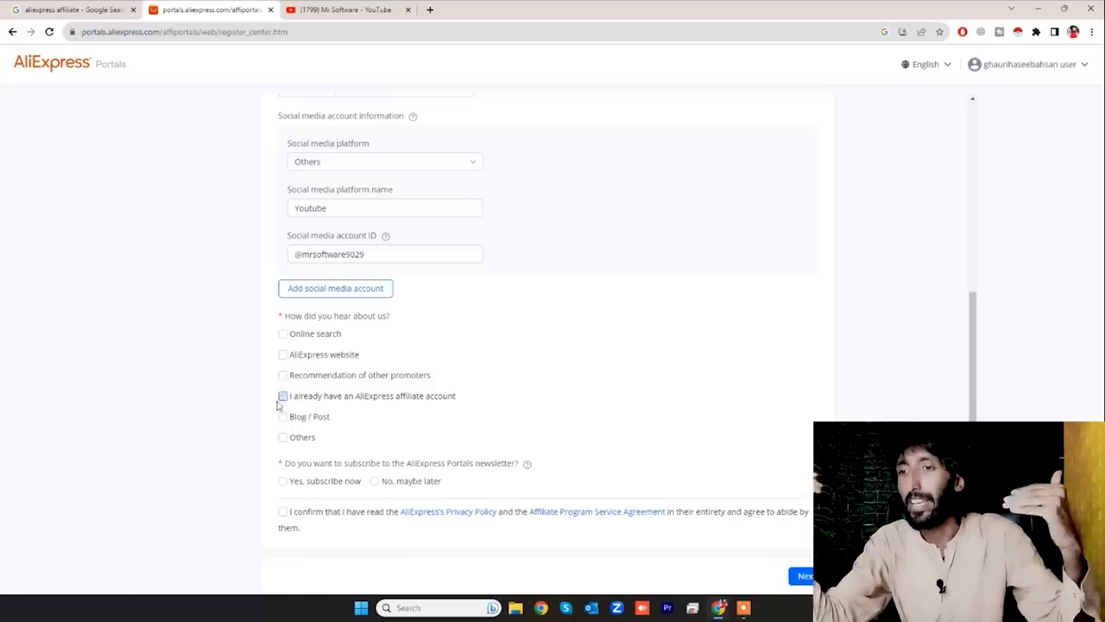
- Choose 'Recommendation of other promoters', decline the newsletter with 'No, maybe later', and accept the agreement
click(284, 375)
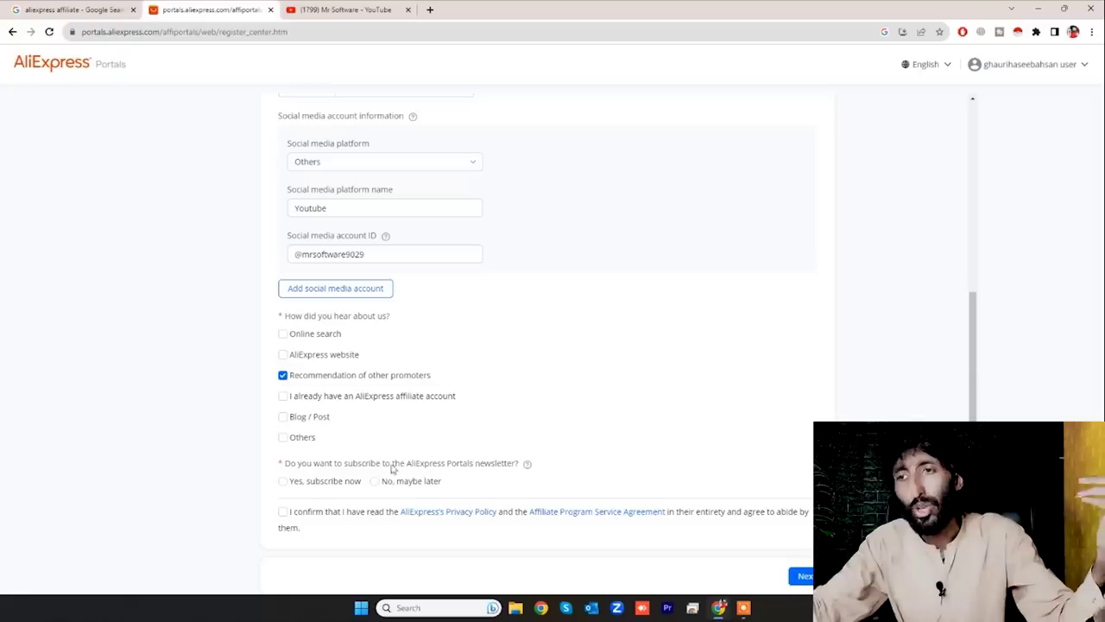
click(374, 481)
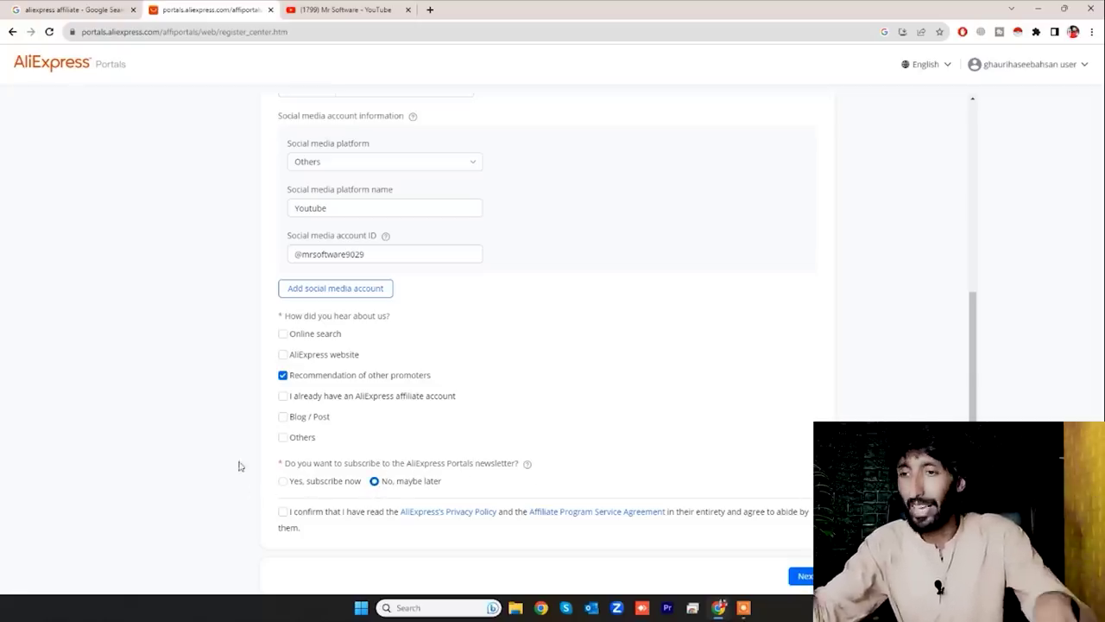
click(282, 512)
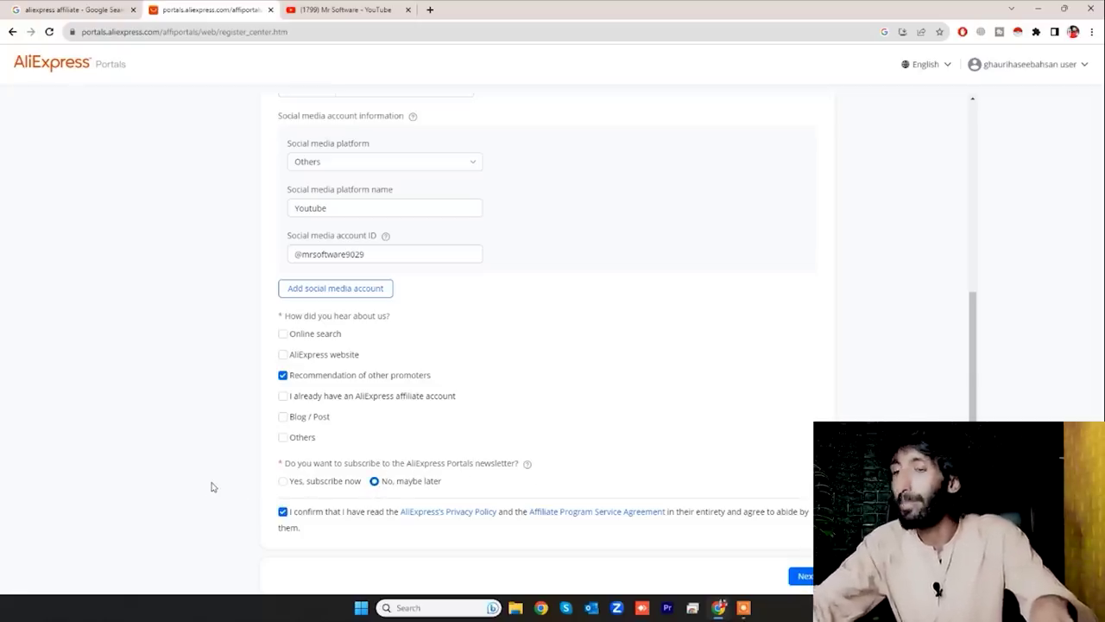
scroll(211, 487, up, 6)
scroll(210, 487, down, 8)
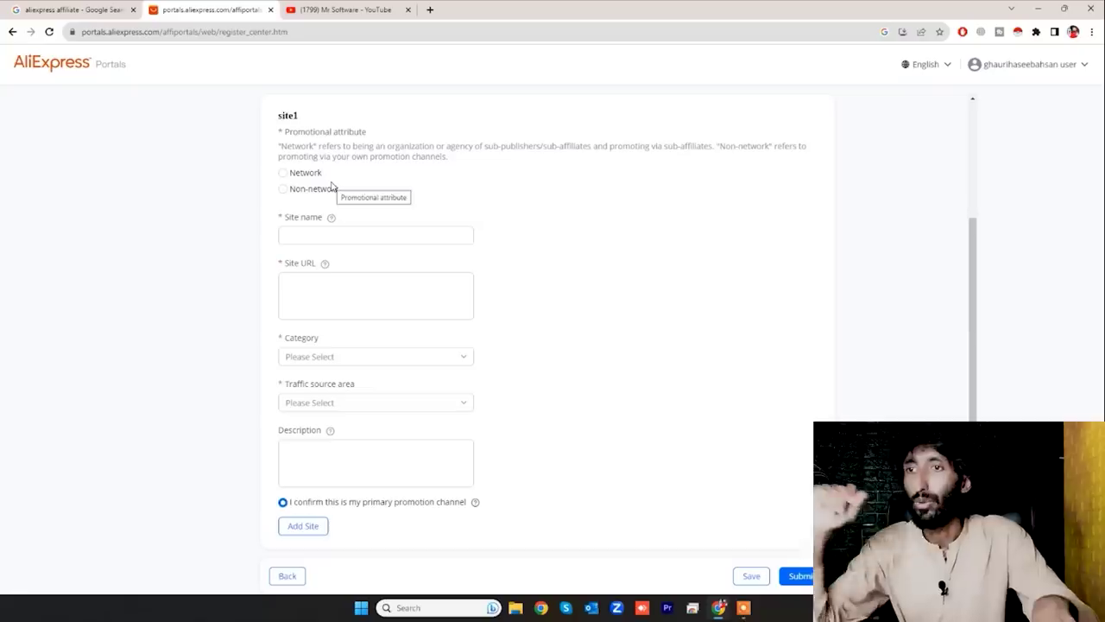
- Set the site to Non-network, channel type Social, promotion type Influencers
scroll(299, 233, up, 2)
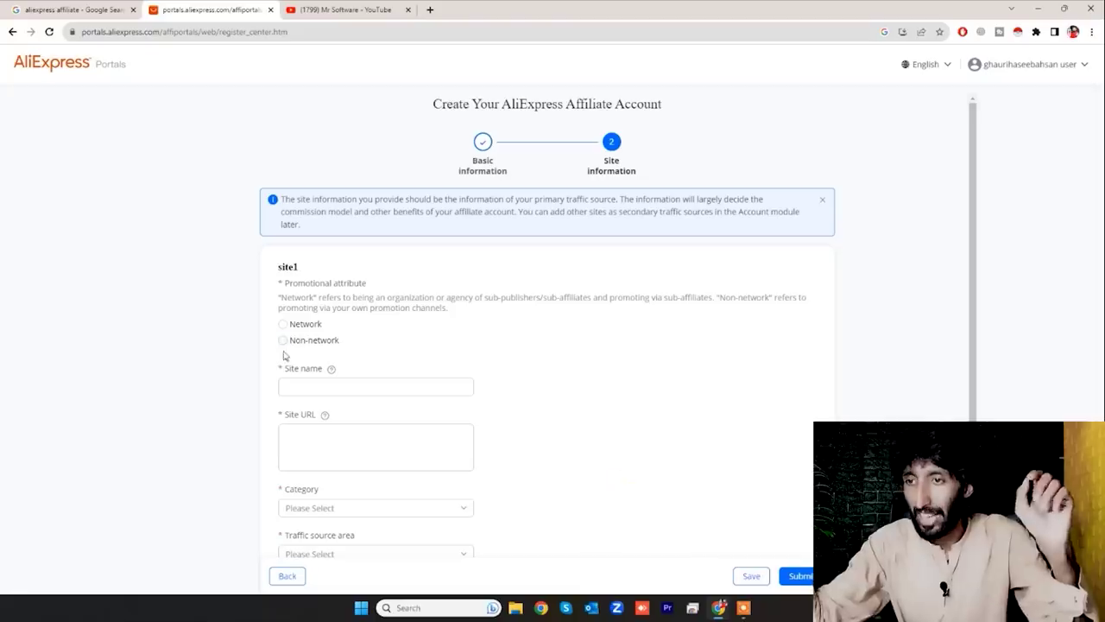
click(283, 342)
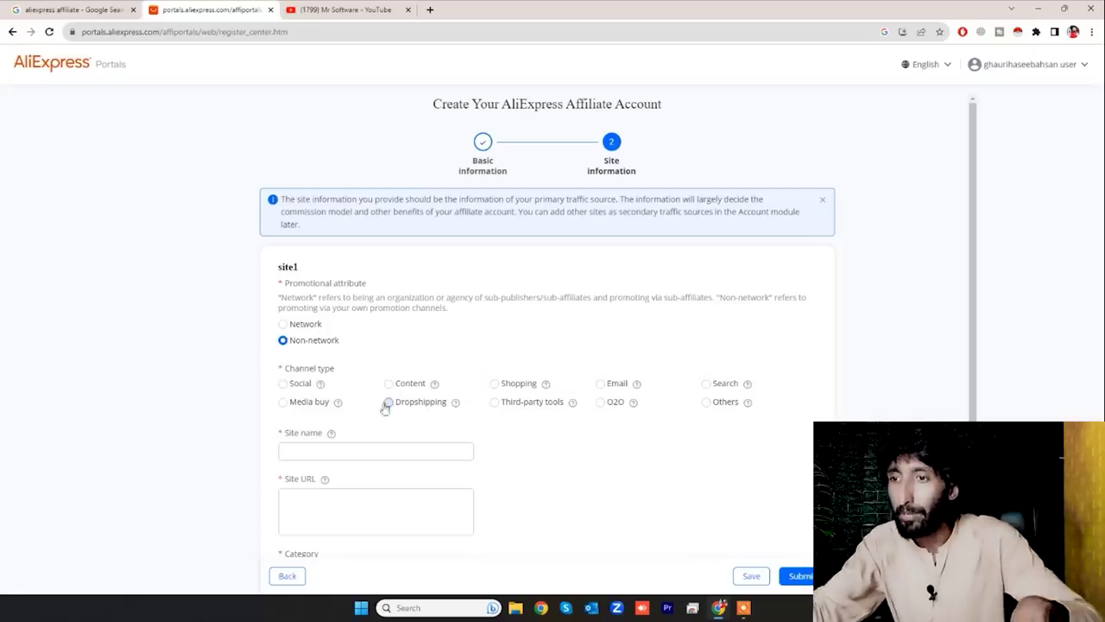
click(284, 385)
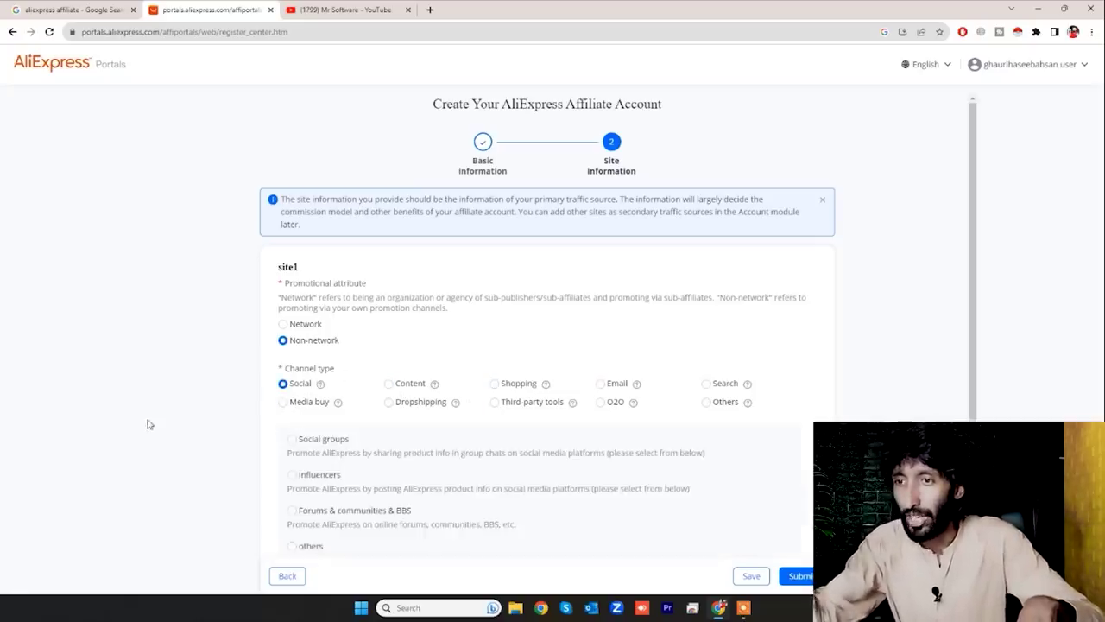
scroll(160, 422, down, 2)
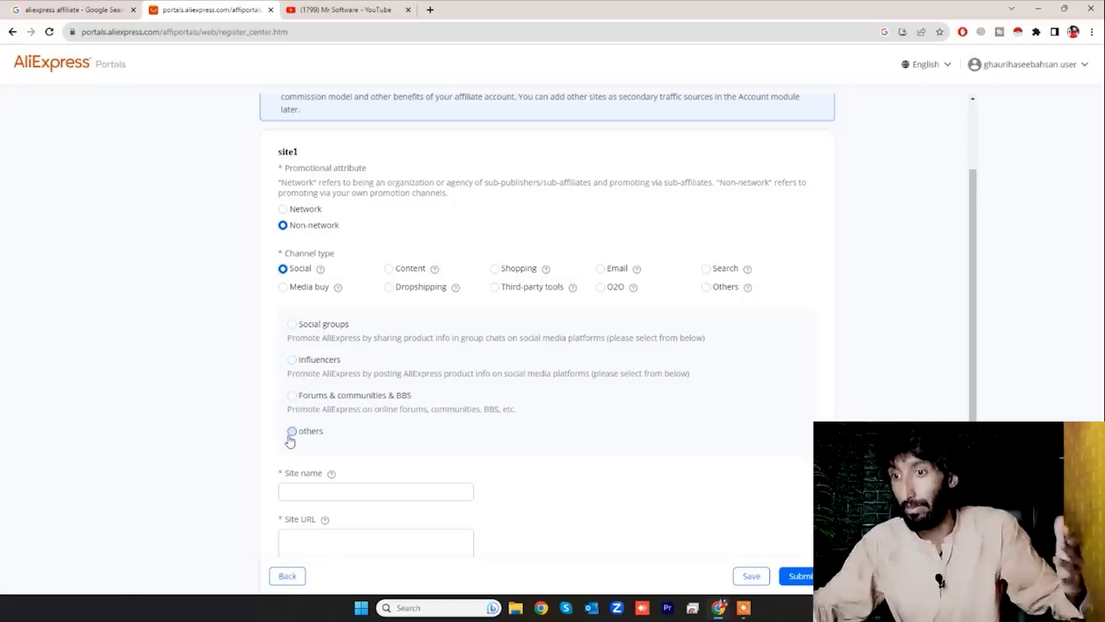
click(292, 360)
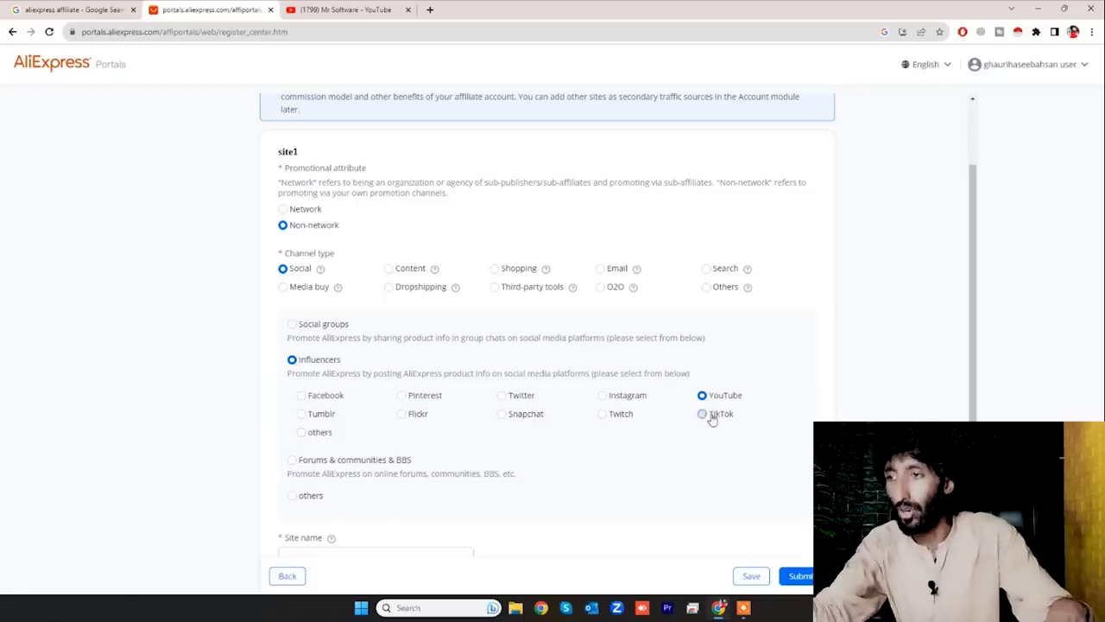
scroll(263, 410, down, 2)
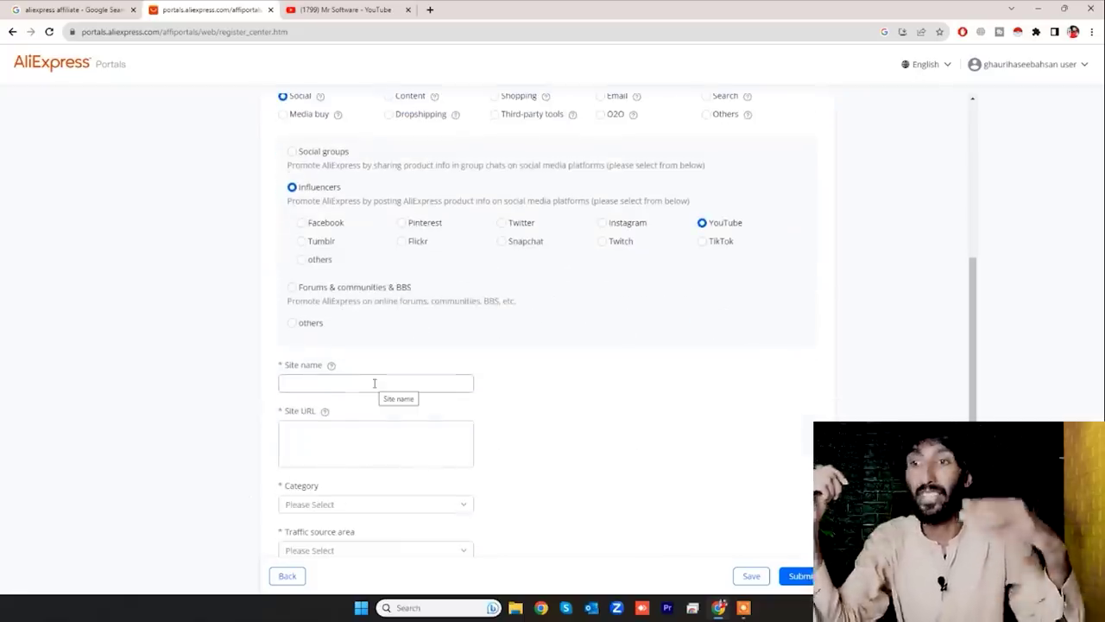
- Paste the YouTube channel address, then clear it from the Site name field where it was misplaced
click(334, 384)
text(https://www.youtube.com/@mrsoftware9029)
click(338, 441)
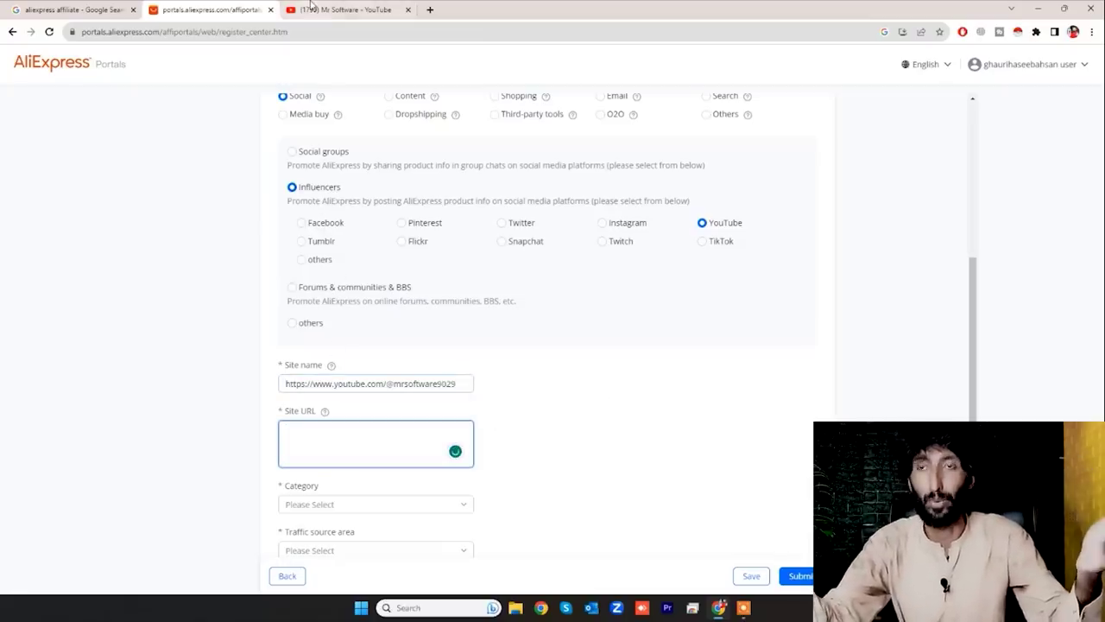
click(434, 383)
key(ctrl+a)
key(BackSpace)
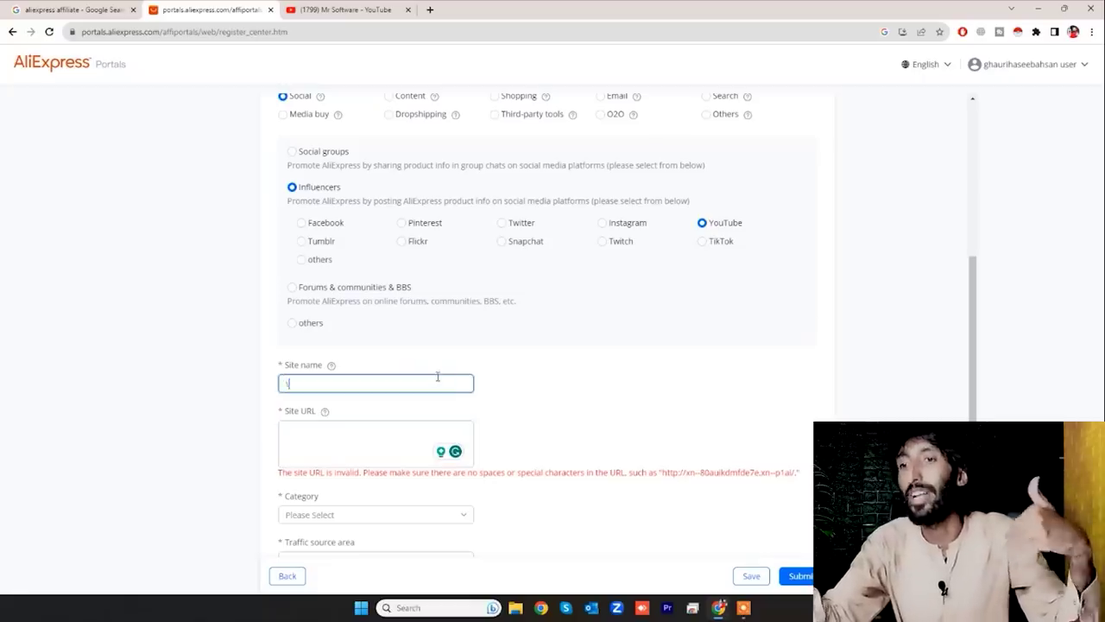
click(382, 376)
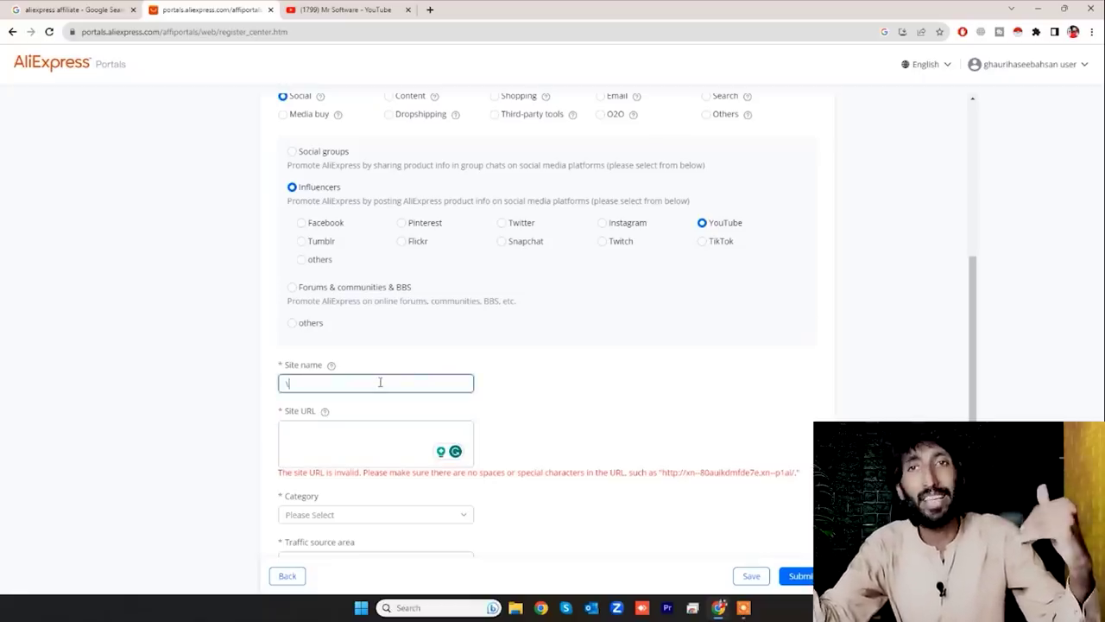
click(553, 365)
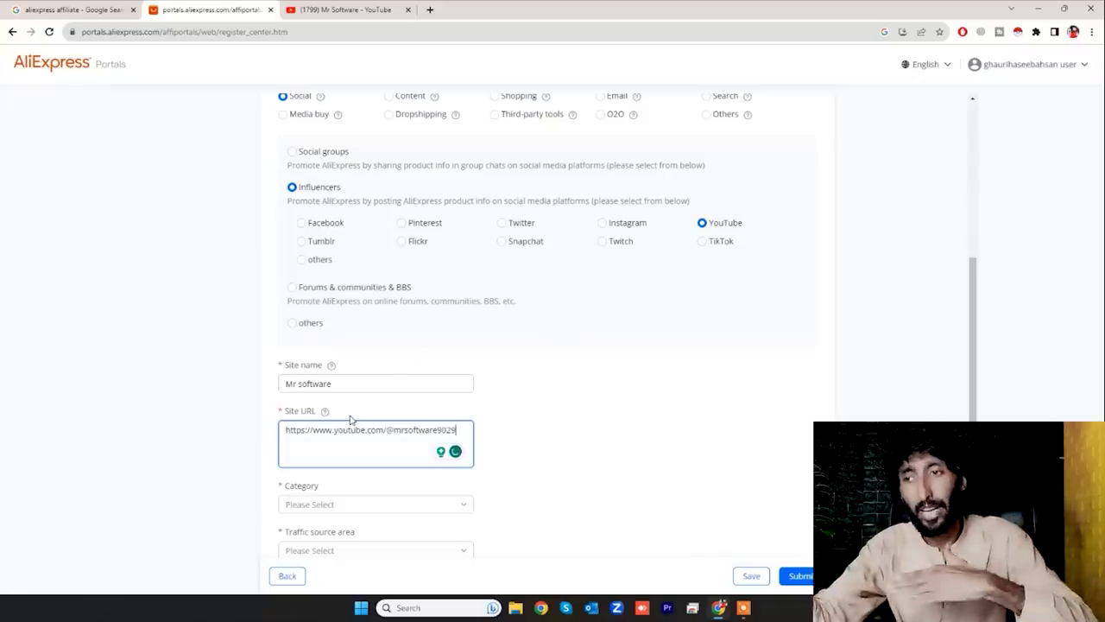
scroll(350, 419, down, 2)
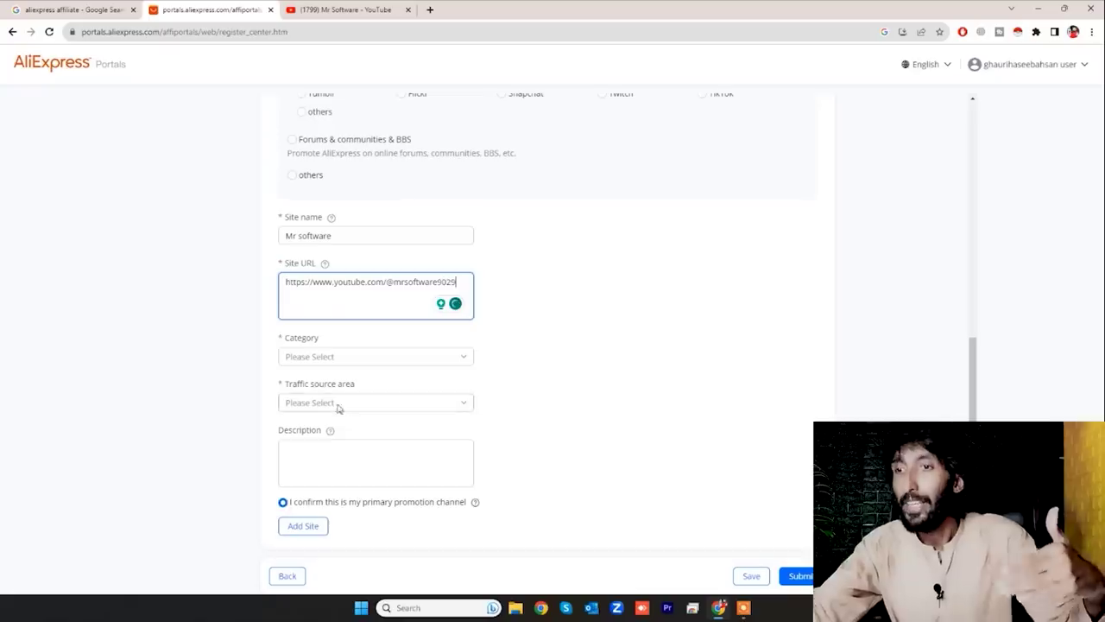
- Set the site category to Computer & Office
click(309, 358)
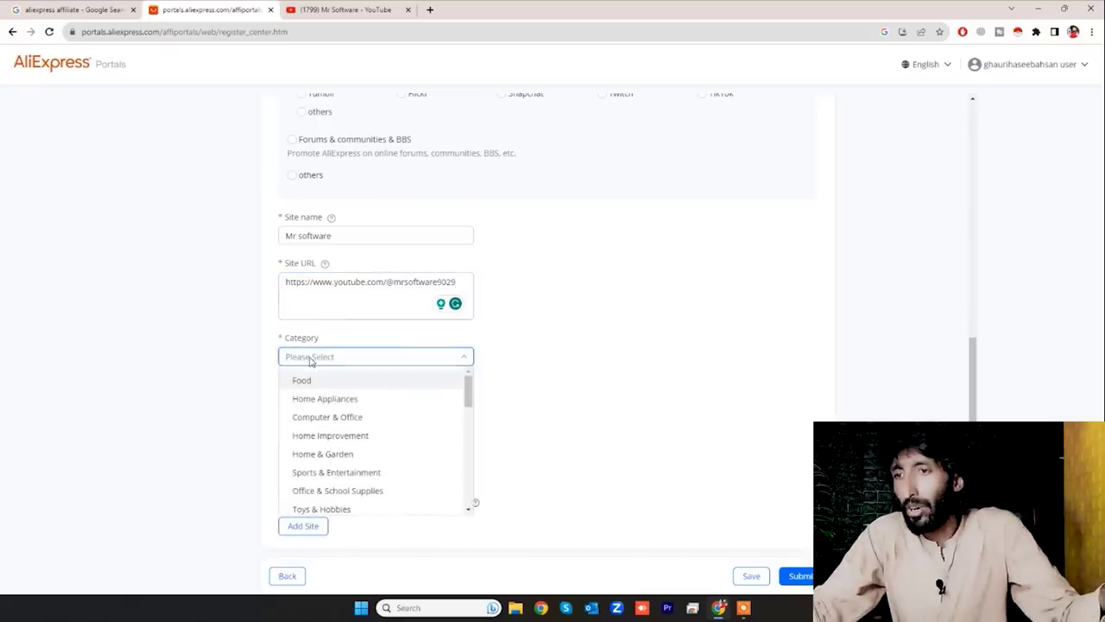
click(329, 421)
scroll(352, 477, down, 5)
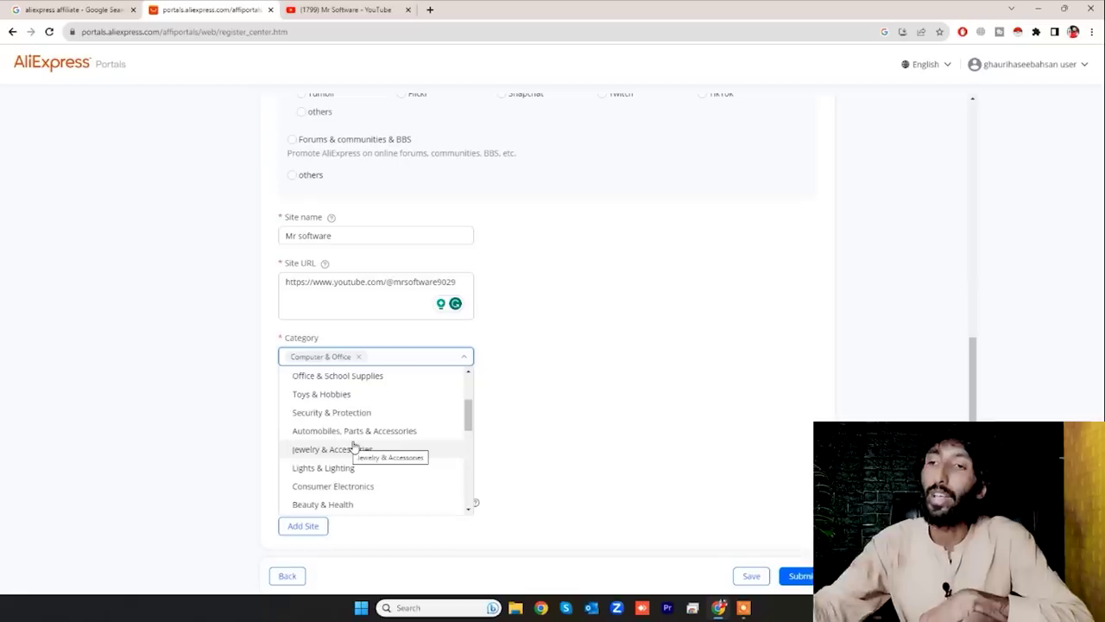
scroll(353, 446, down, 3)
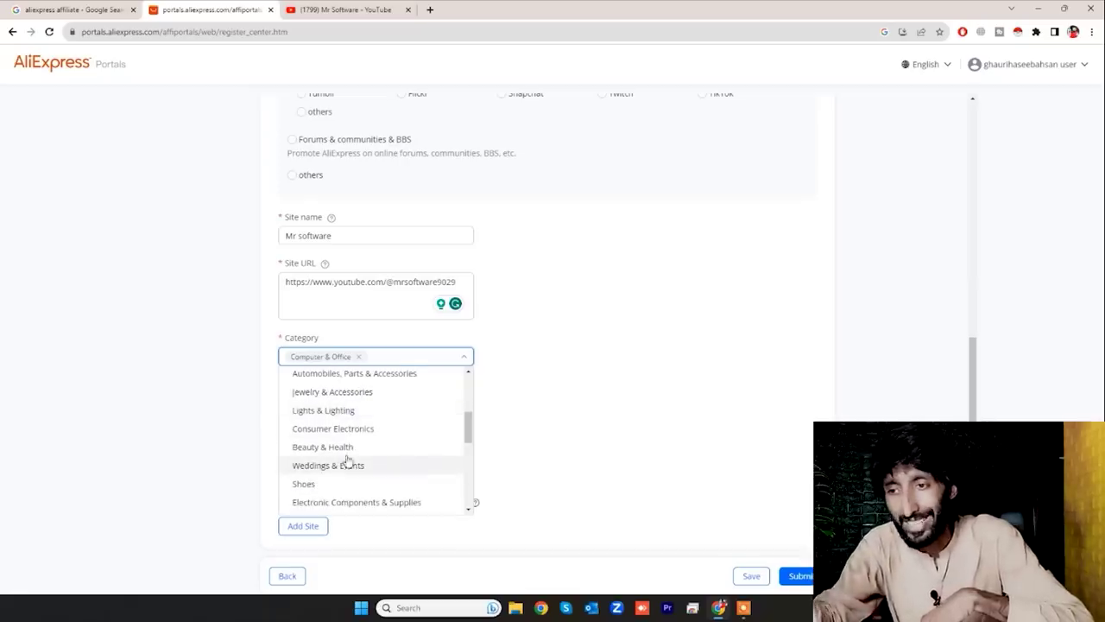
scroll(349, 456, down, 6)
scroll(349, 451, down, 3)
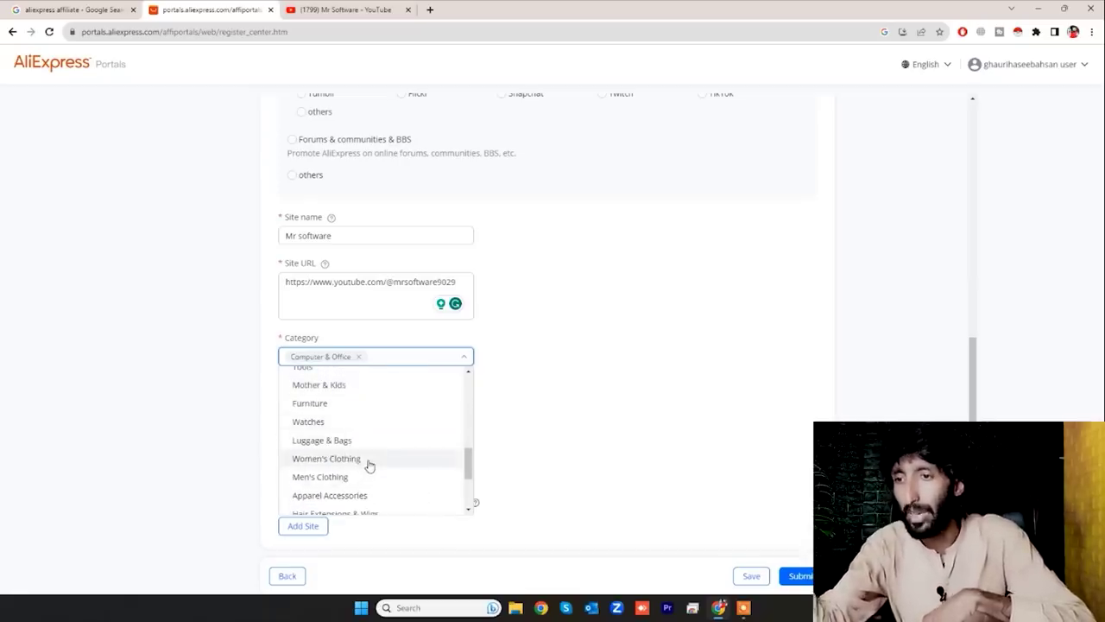
scroll(370, 468, down, 6)
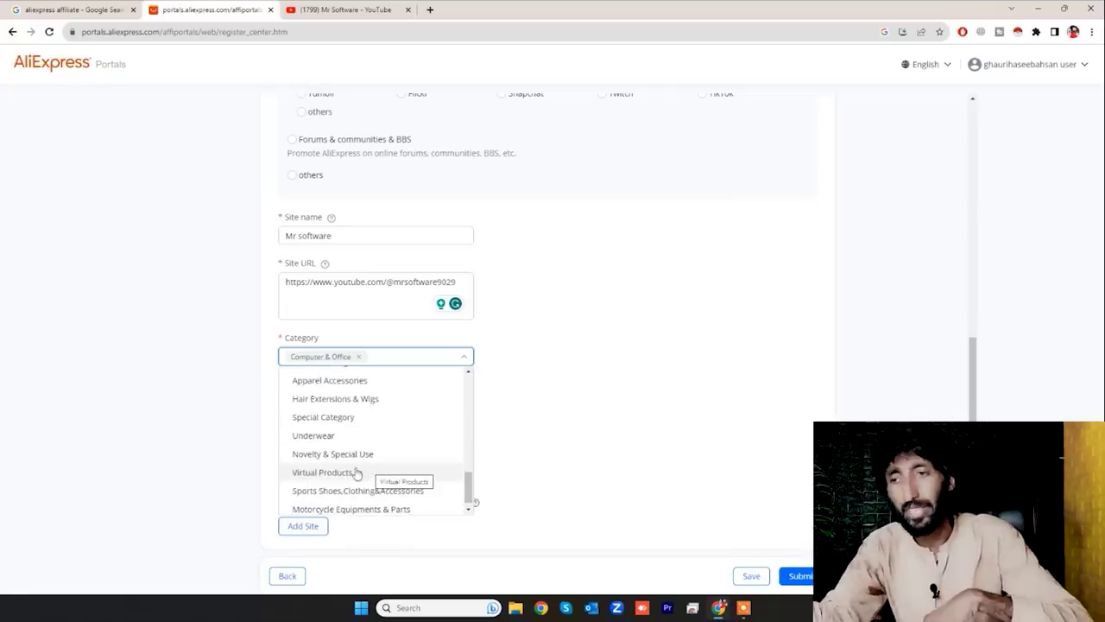
scroll(360, 479, up, 10)
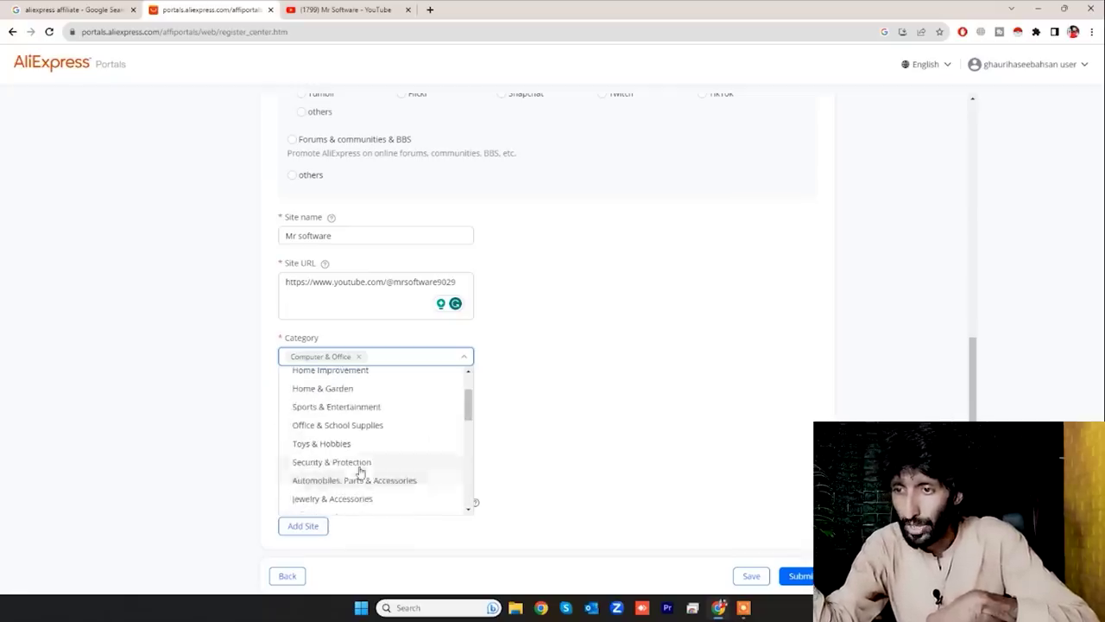
scroll(361, 471, up, 2)
click(361, 434)
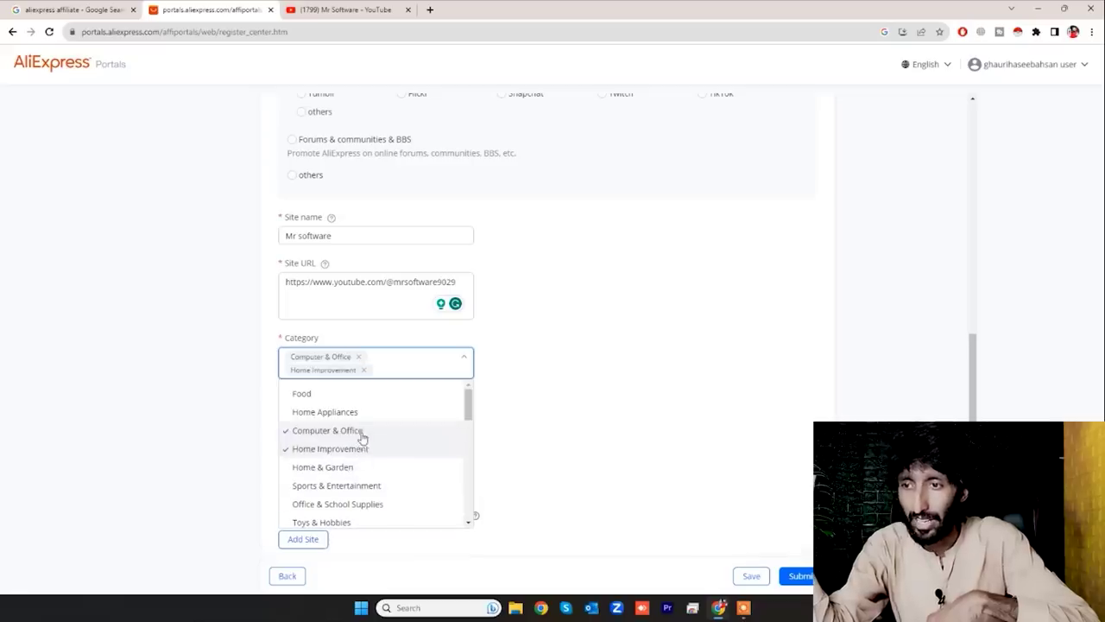
click(357, 469)
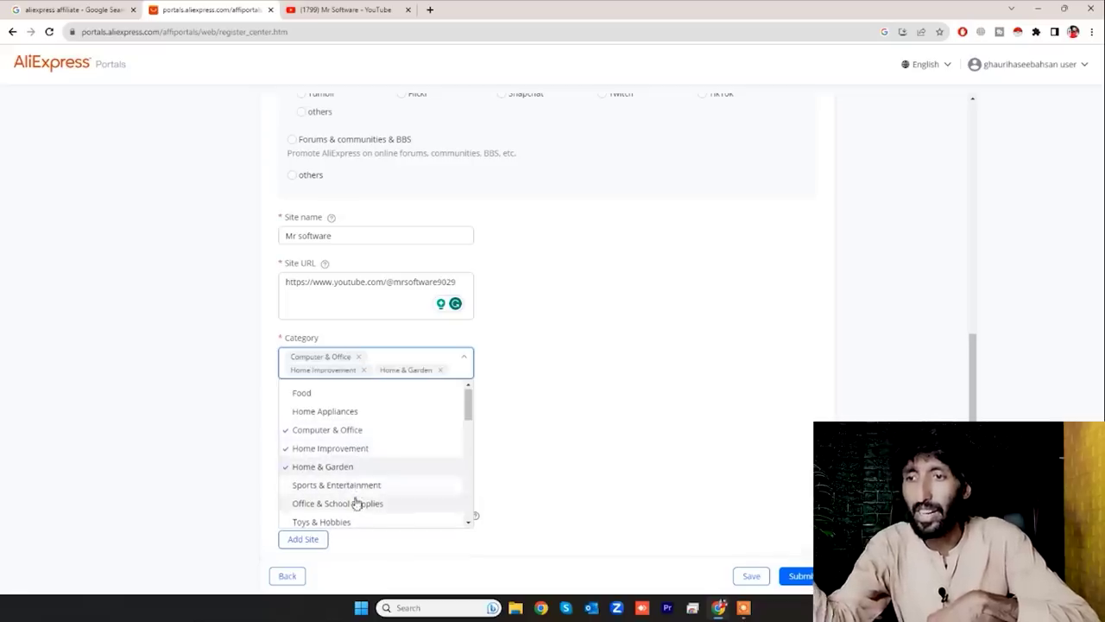
click(665, 490)
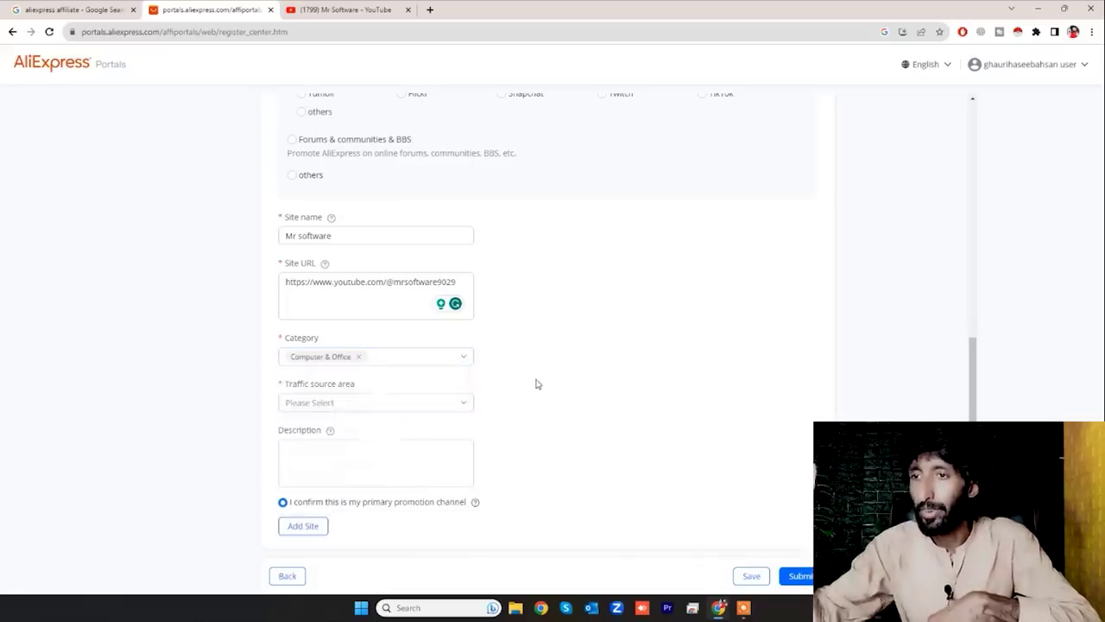
- Set Pakistan as the traffic source area
click(414, 405)
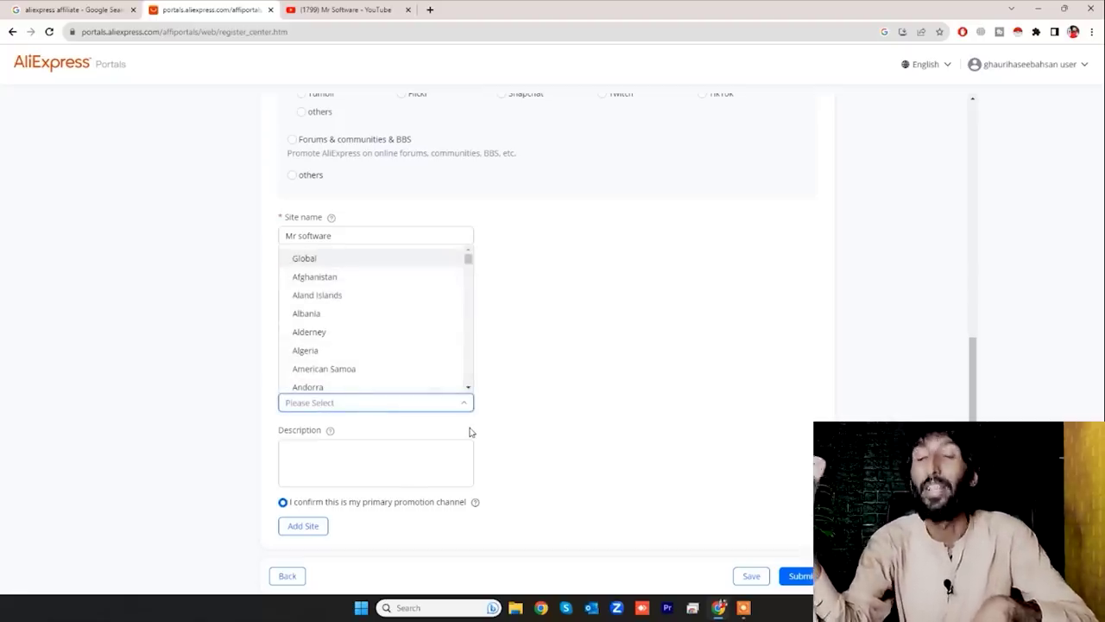
scroll(385, 340, down, 19)
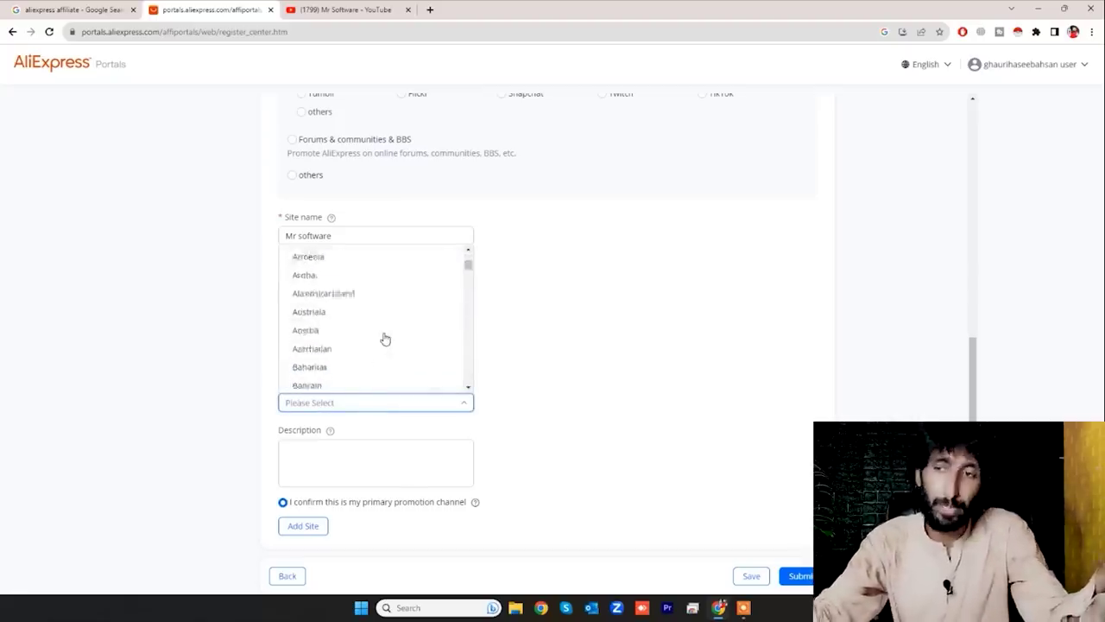
scroll(385, 339, down, 20)
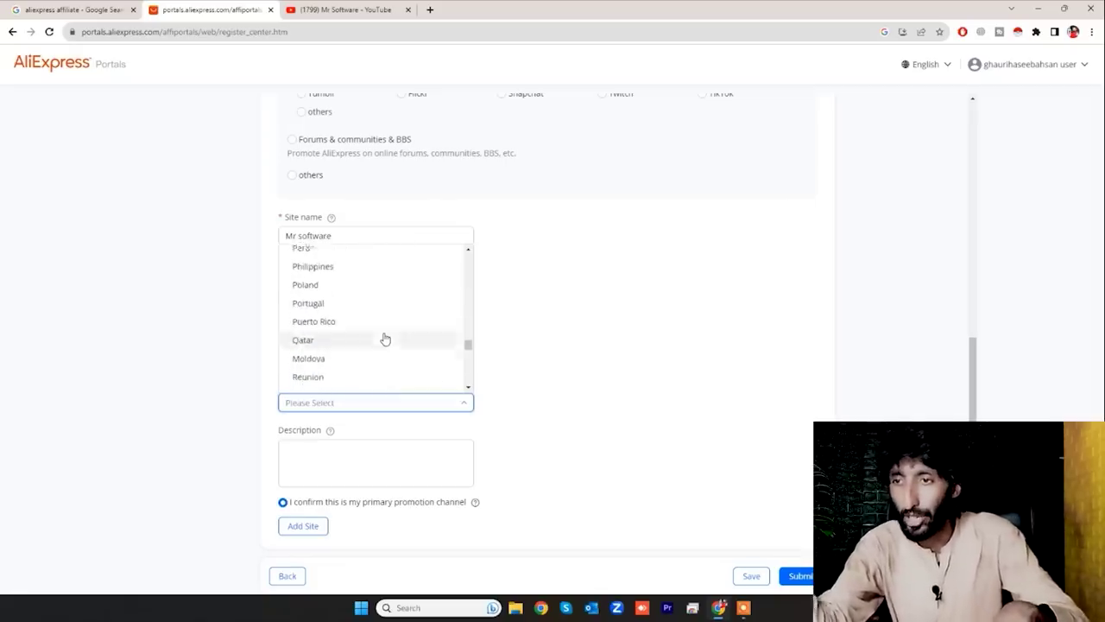
scroll(385, 339, up, 3)
click(584, 435)
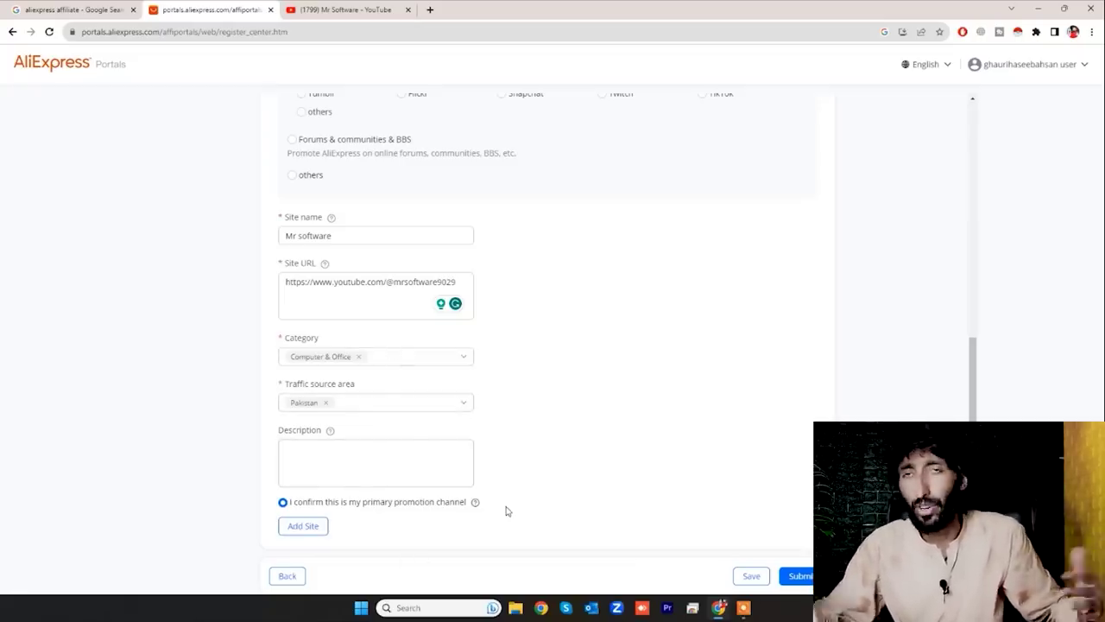
- Paste the community-promotion site description and submit the application
click(326, 450)
text(I have a large number of the community so I can promote your products  on my website)
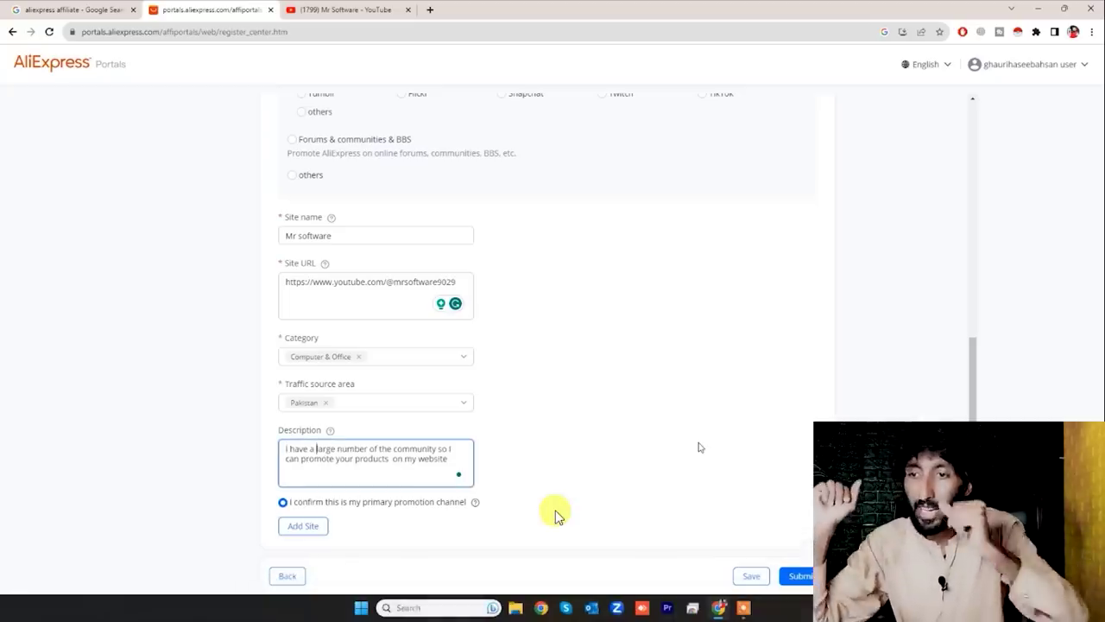
click(798, 576)
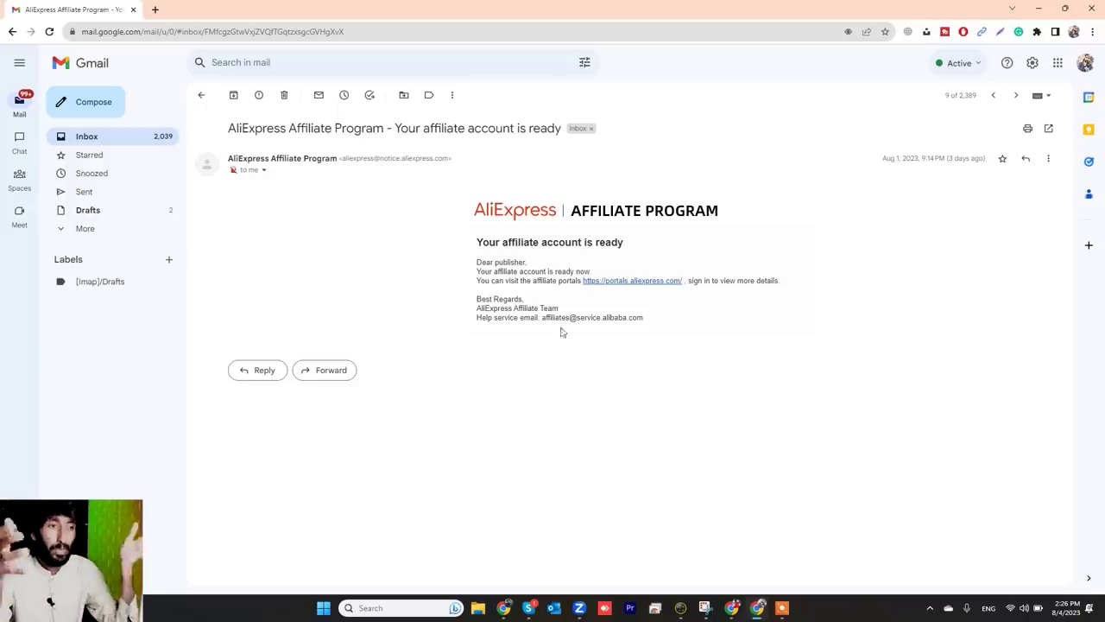
- Follow the portals.aliexpress.com link from the email and sign in to the affiliate account
click(623, 284)
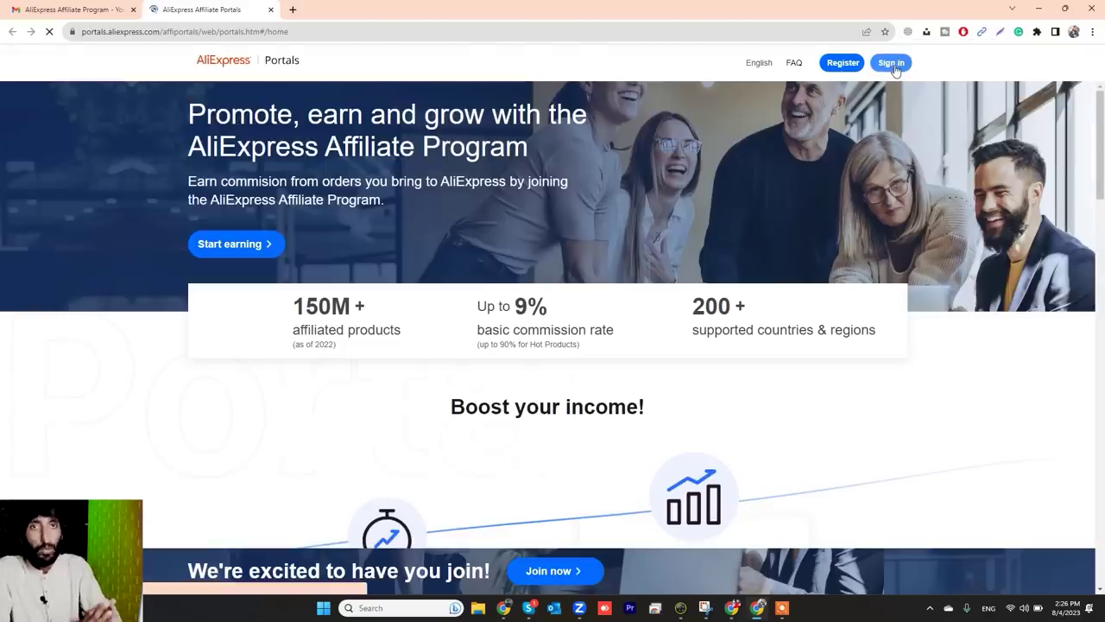
click(891, 64)
click(565, 145)
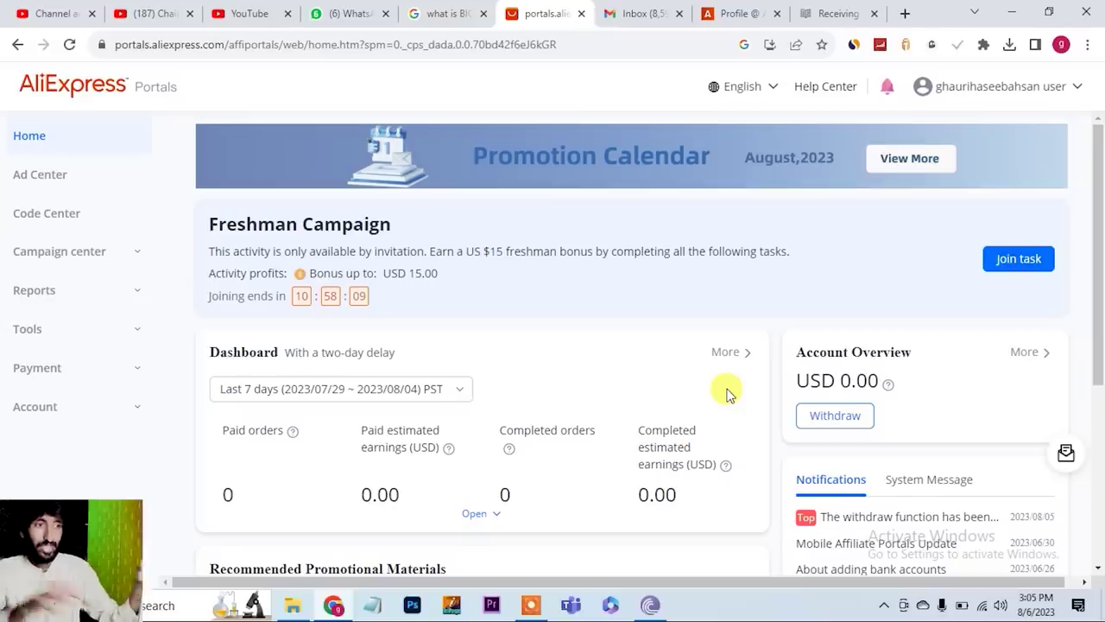
- Go to the Ad Center from the dashboard sidebar to view its Hot Deals products
scroll(726, 393, down, 3)
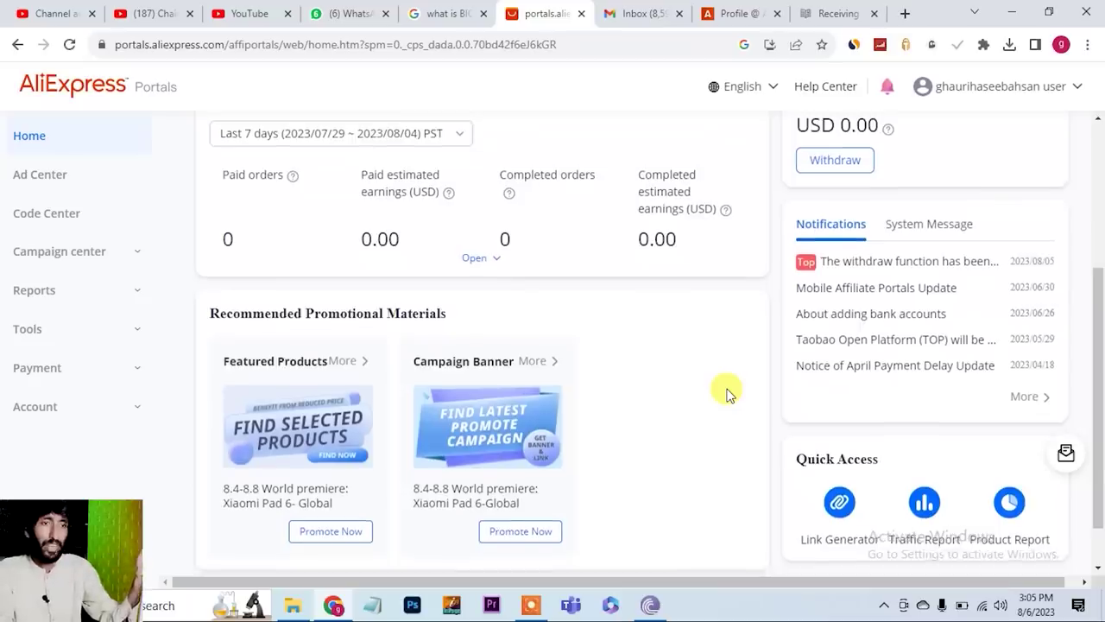
scroll(727, 393, up, 1)
scroll(726, 392, up, 1)
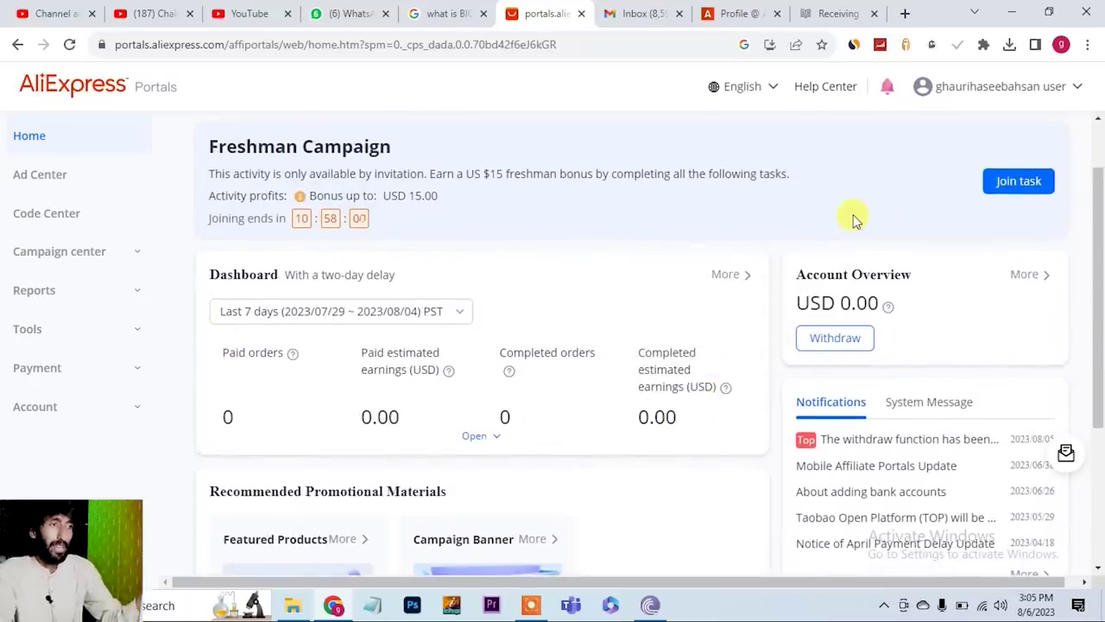
click(56, 177)
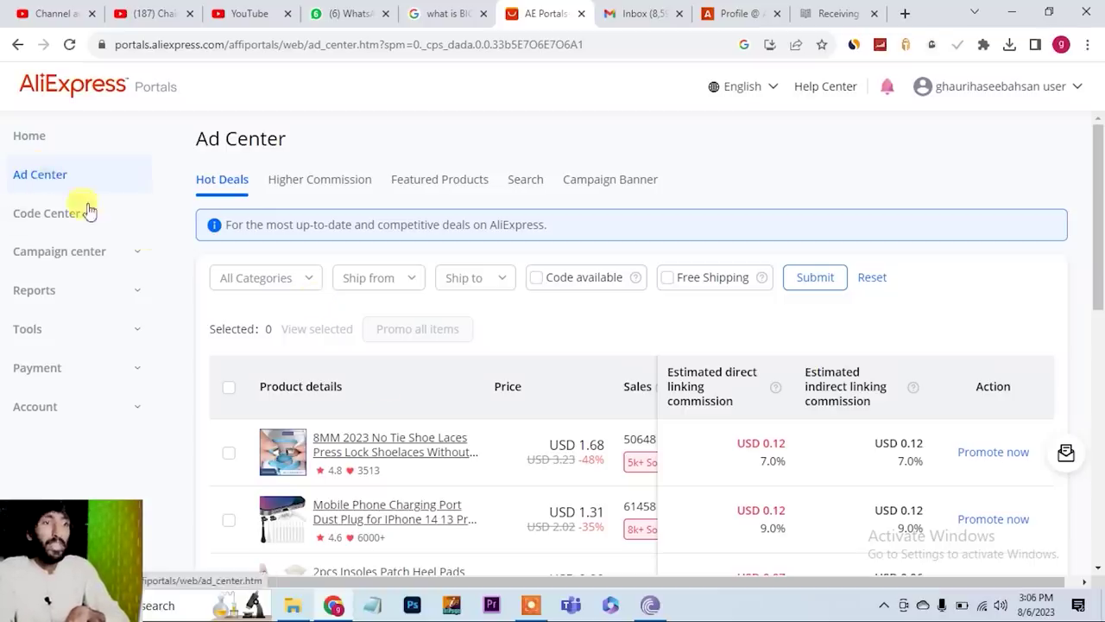
- Open the first Hot Deals item, the 8MM no-tie shoelaces, on its AliExpress product page
scroll(561, 486, down, 4)
scroll(562, 486, up, 2)
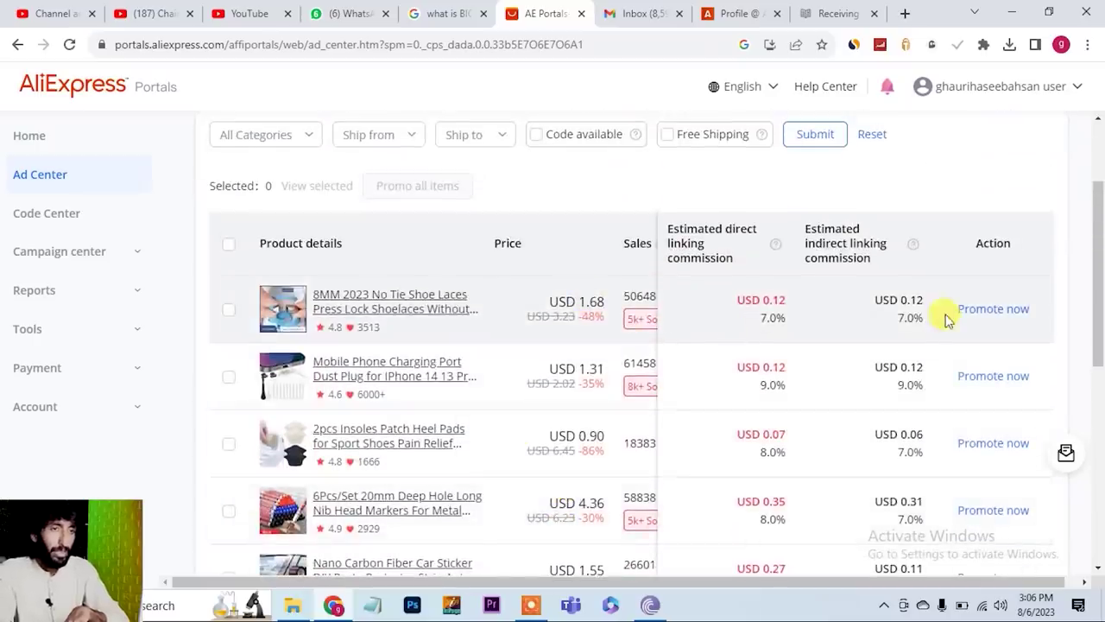
click(414, 310)
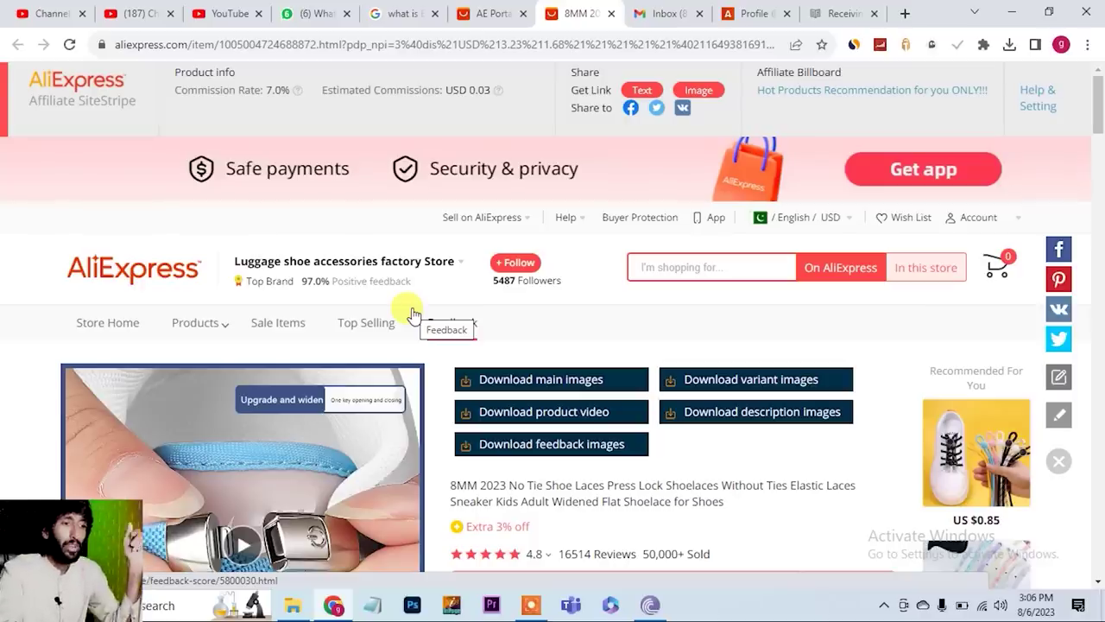
- Play the 8MM shoelace product video
scroll(318, 473, down, 2)
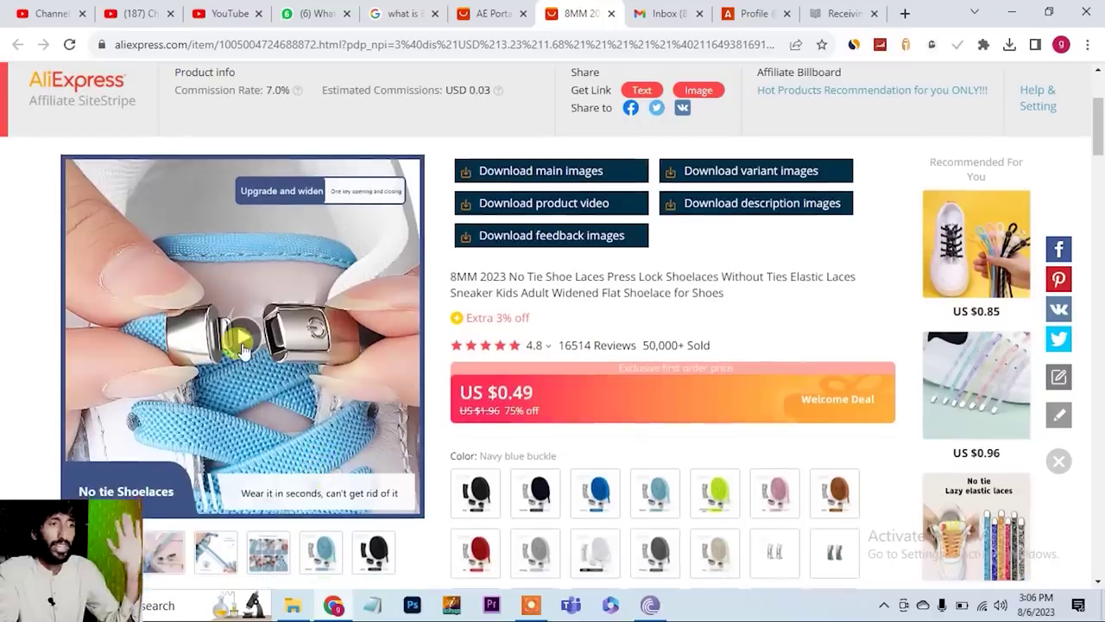
click(243, 343)
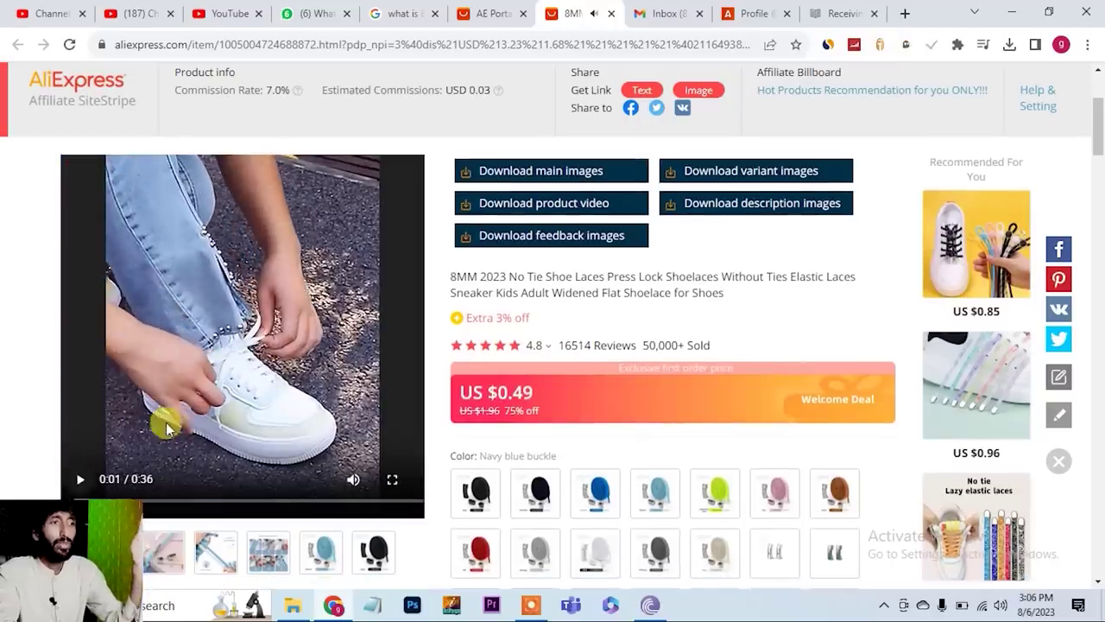
scroll(285, 380, up, 2)
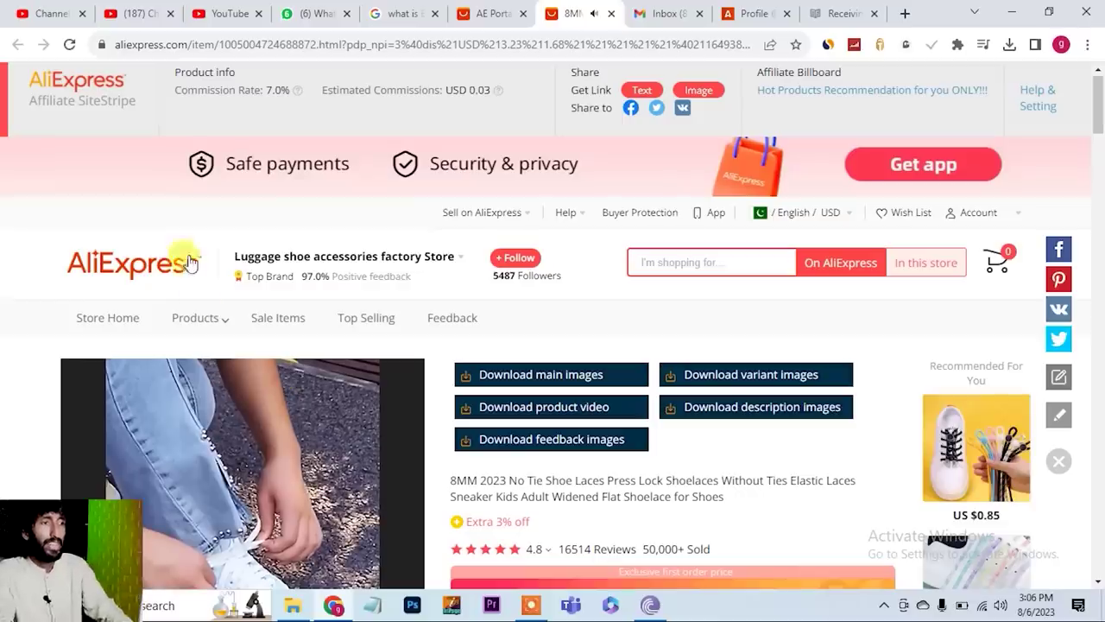
- Go to the AliExpress home page and open the PAGANI DESIGN men's watch from More to love
click(121, 281)
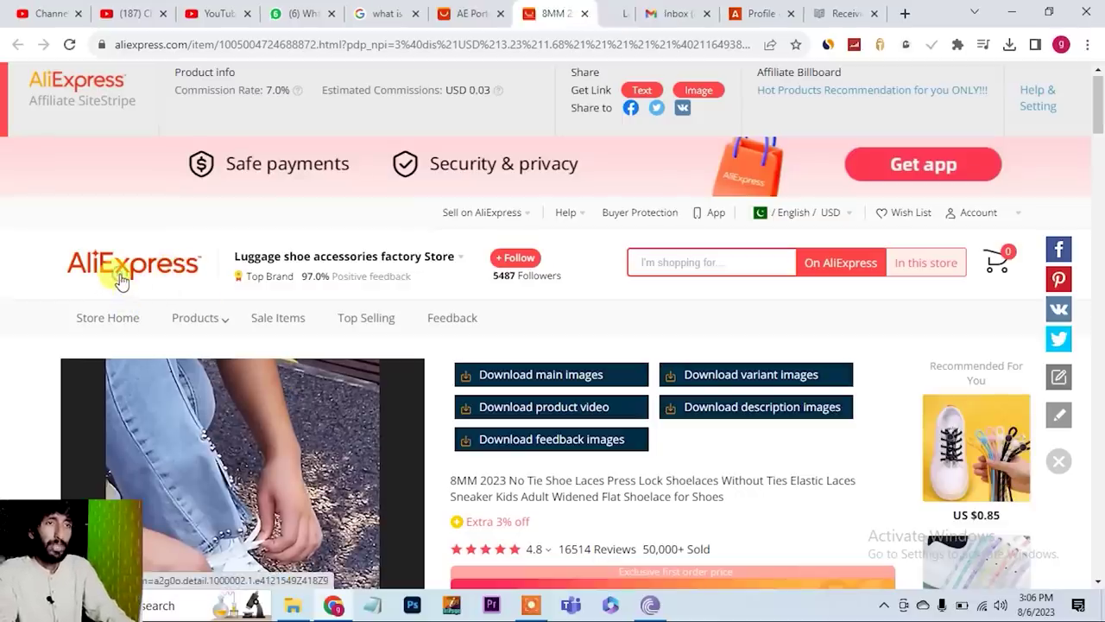
click(598, 15)
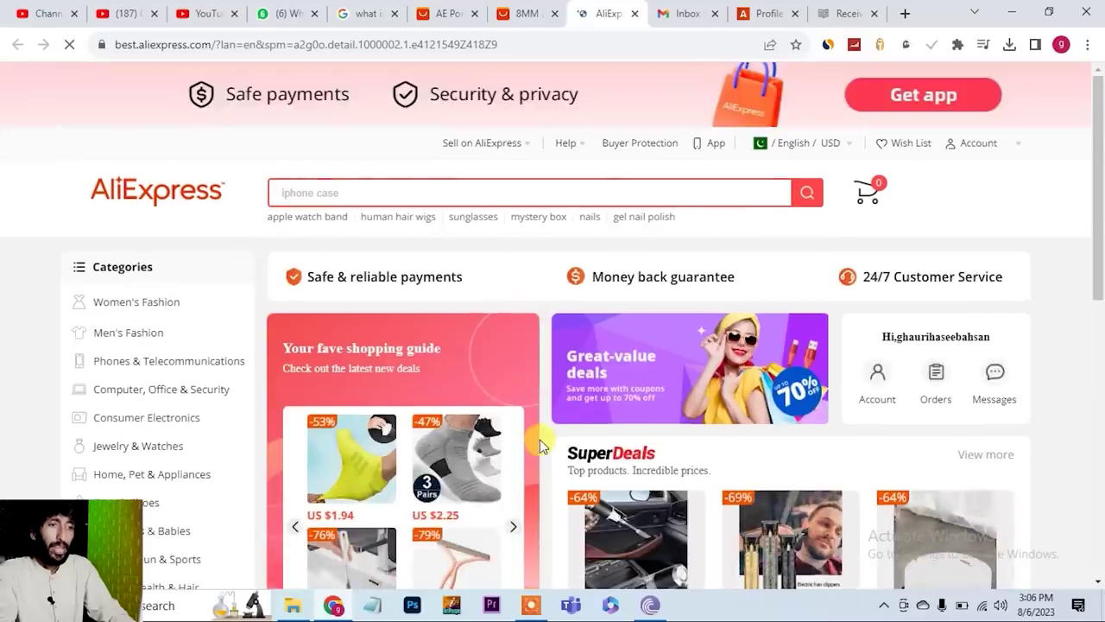
scroll(538, 439, down, 10)
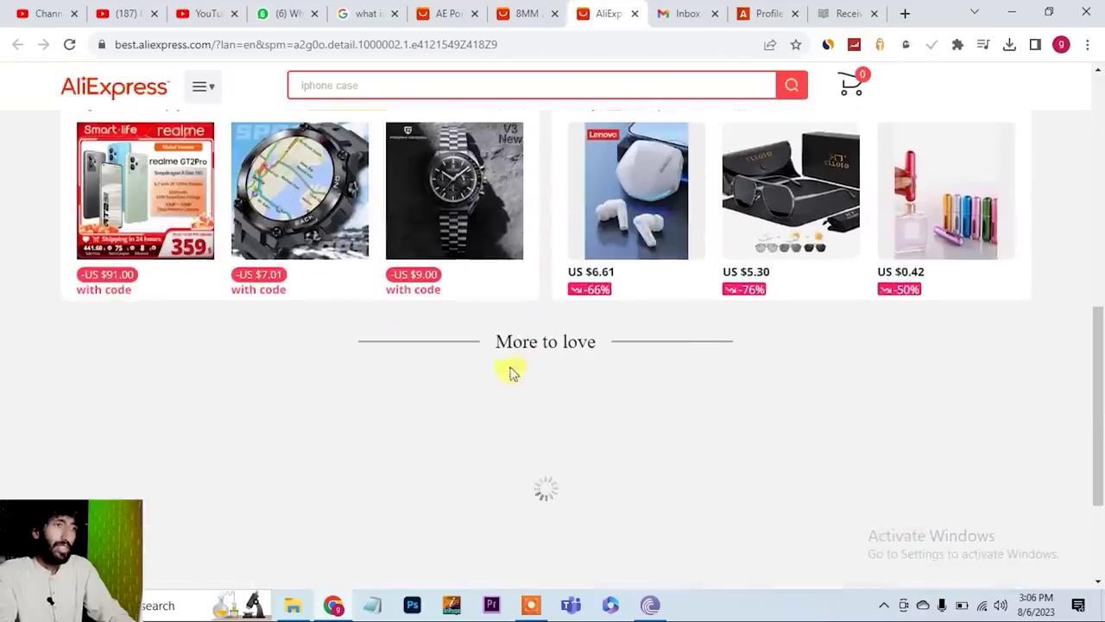
click(488, 223)
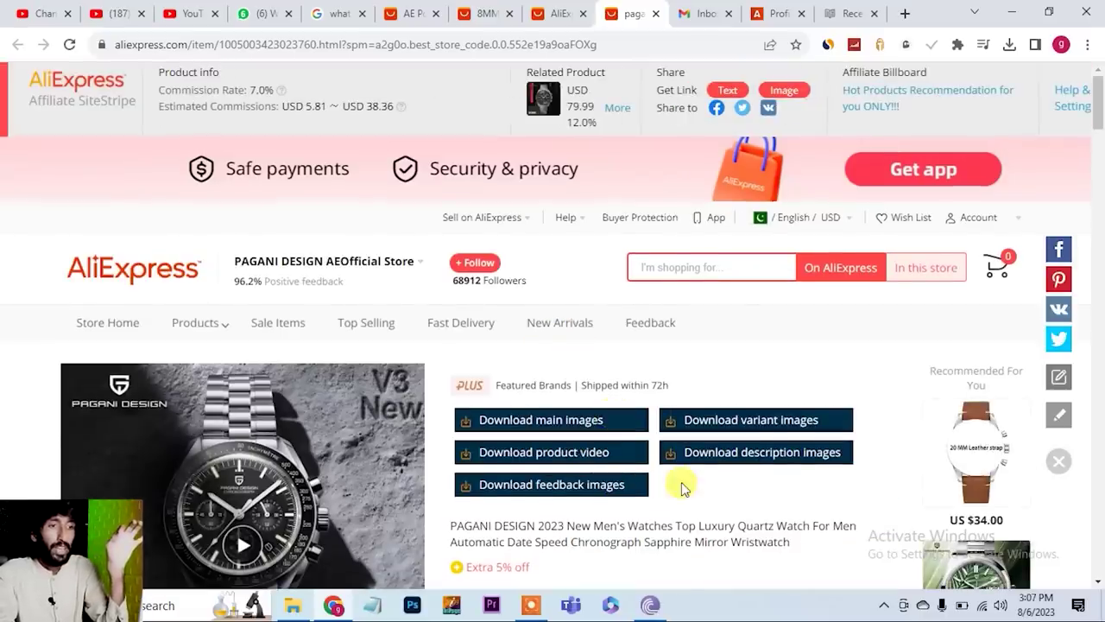
scroll(681, 484, down, 3)
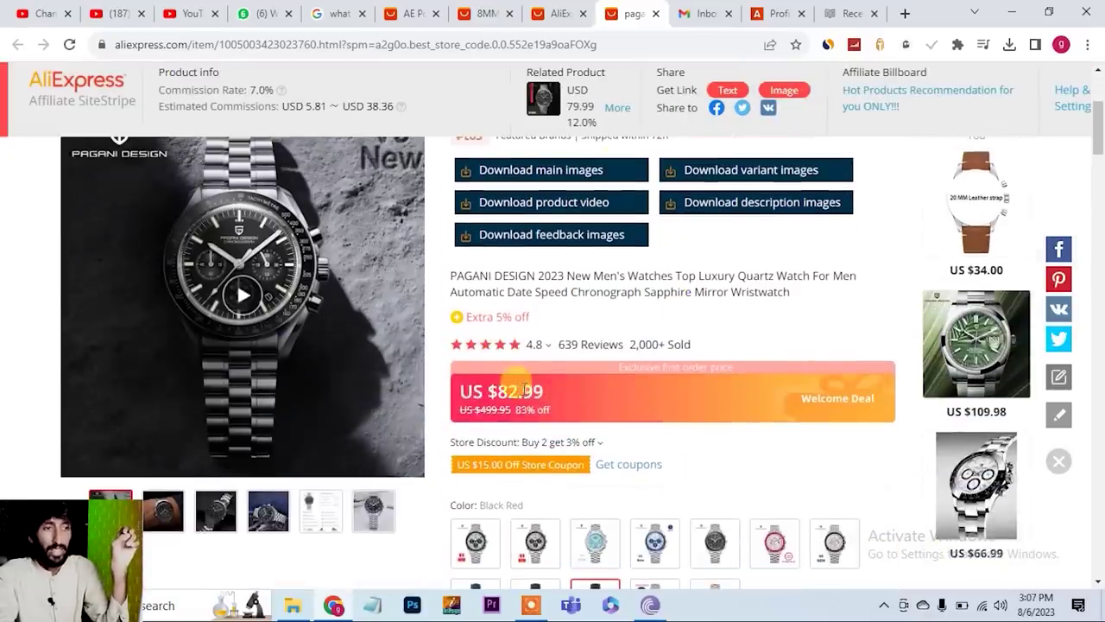
scroll(638, 465, up, 3)
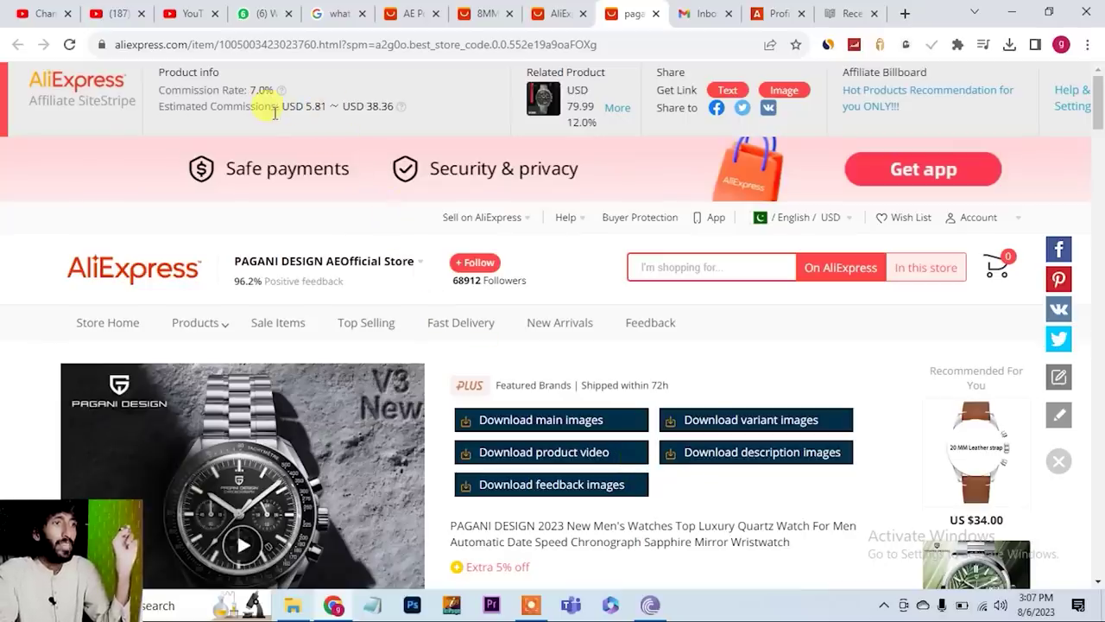
drag(284, 105, 327, 107)
click(434, 115)
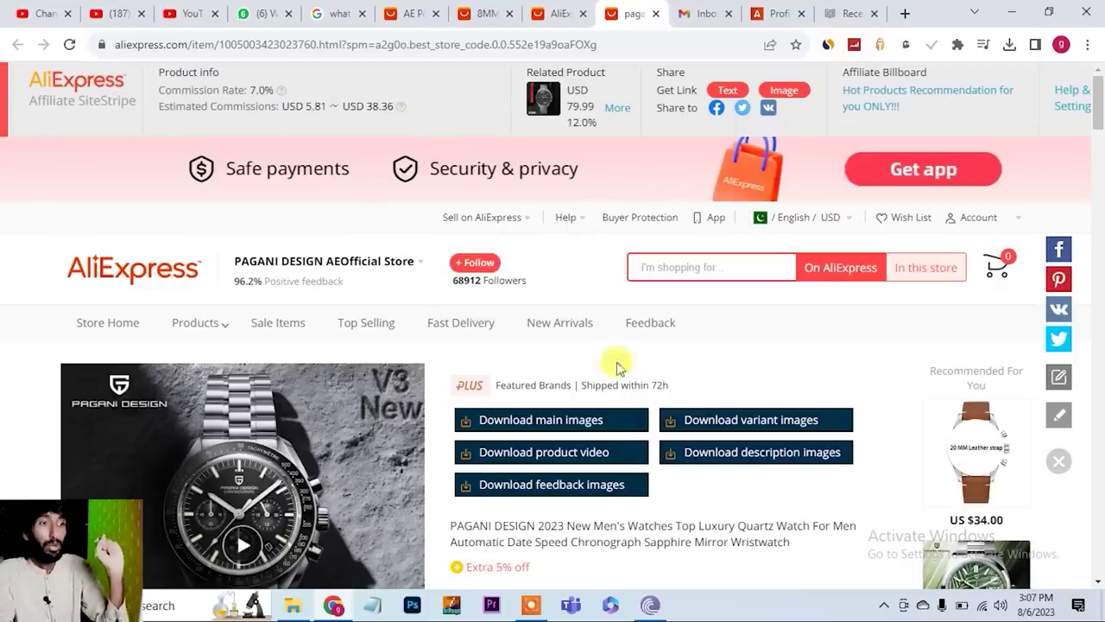
scroll(593, 470, down, 3)
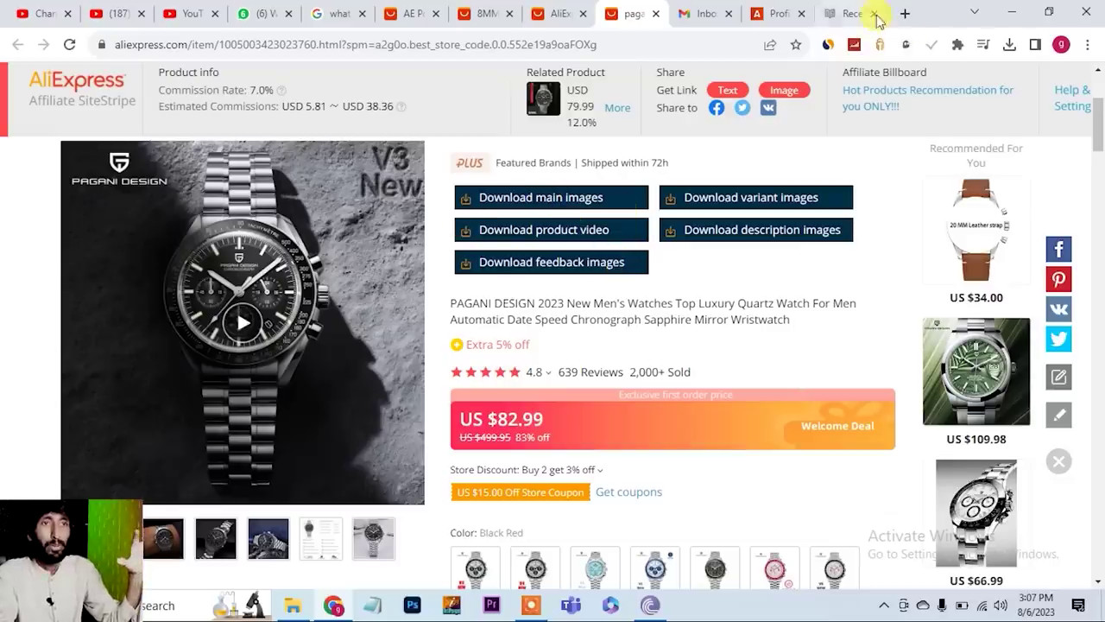
- In a new tab, reach the Chrome Web Store through Settings > Extensions
click(905, 14)
click(1087, 44)
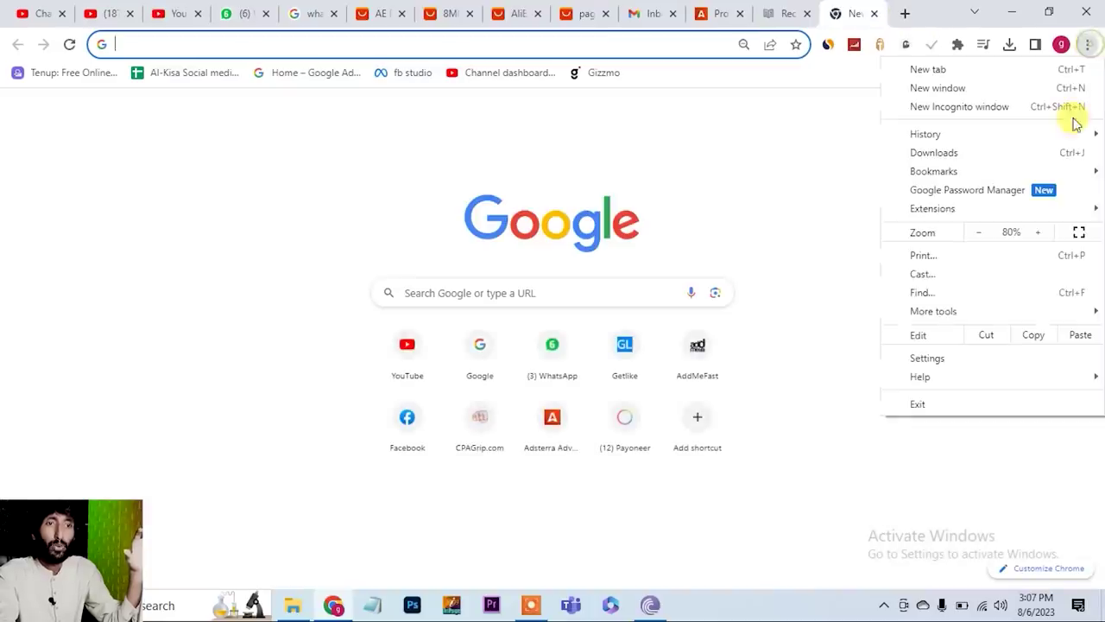
click(927, 357)
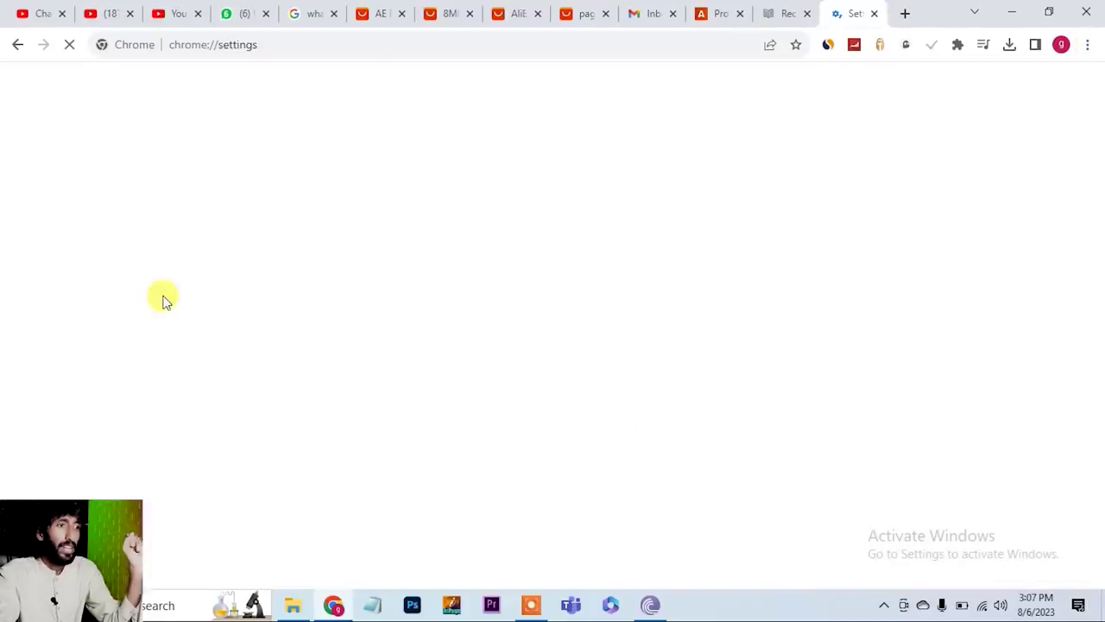
scroll(118, 479, down, 1)
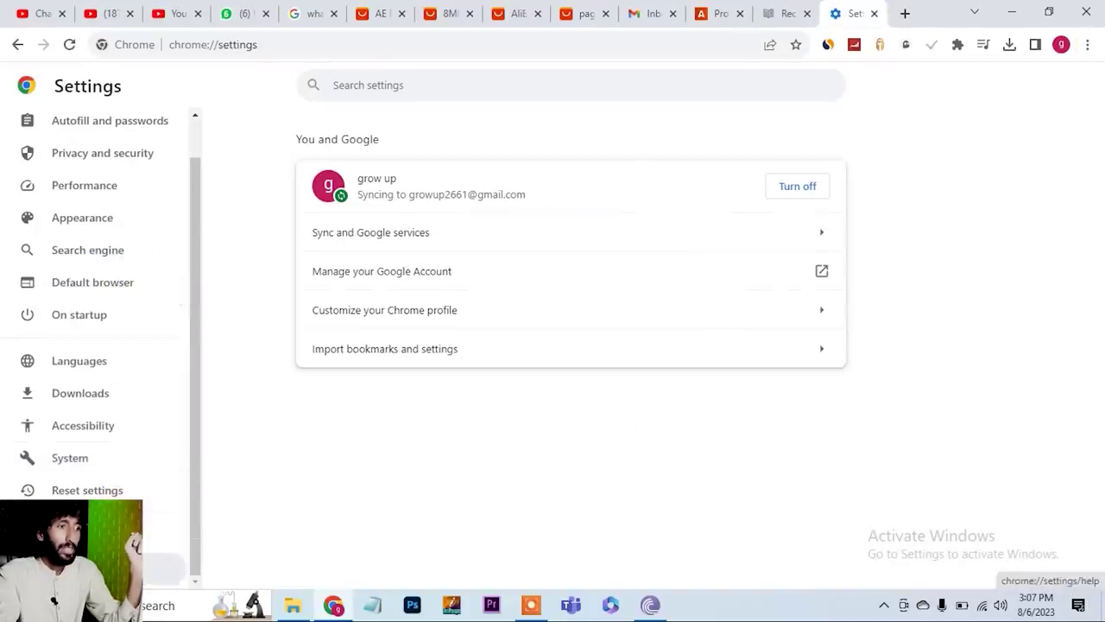
click(95, 536)
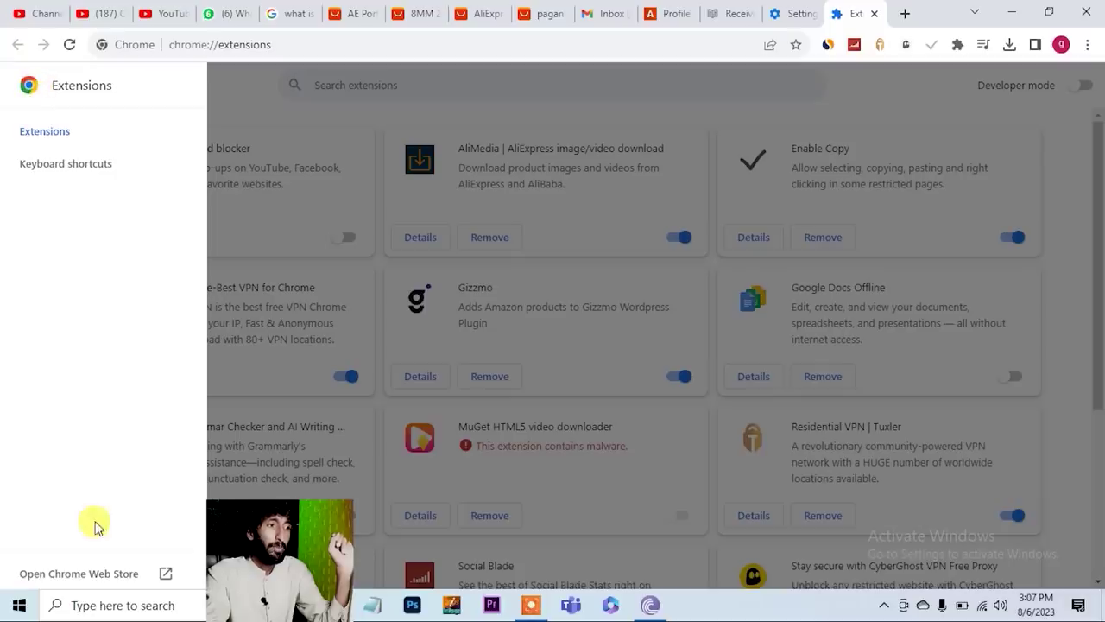
click(58, 577)
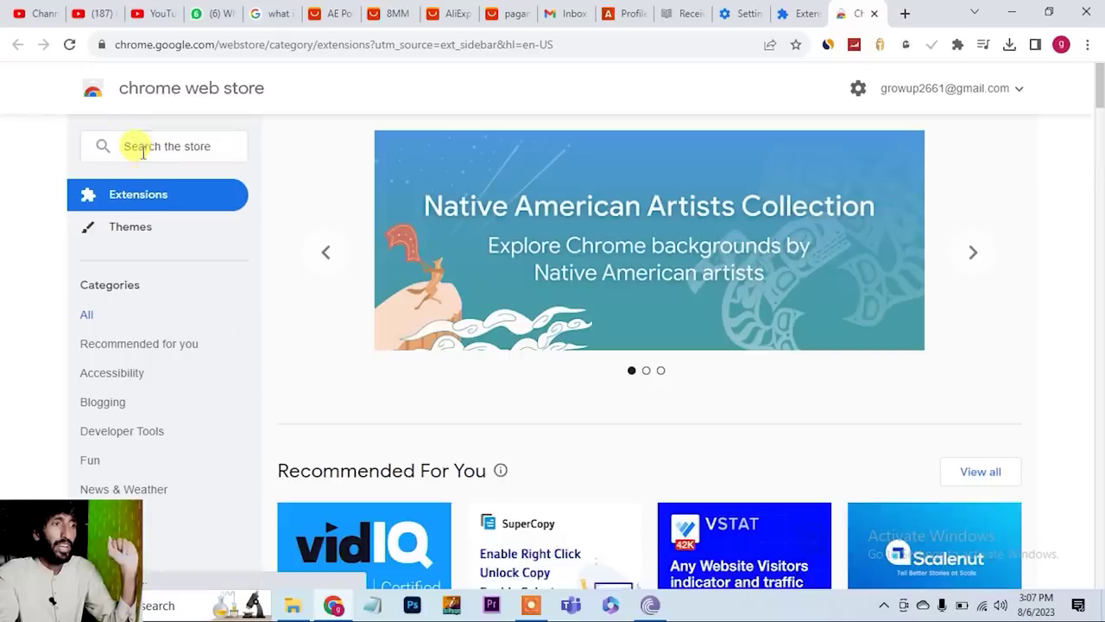
- Search the store for 'alimedia' and pick the AliMedia AliExpress image extension
click(143, 151)
text(alimedia)
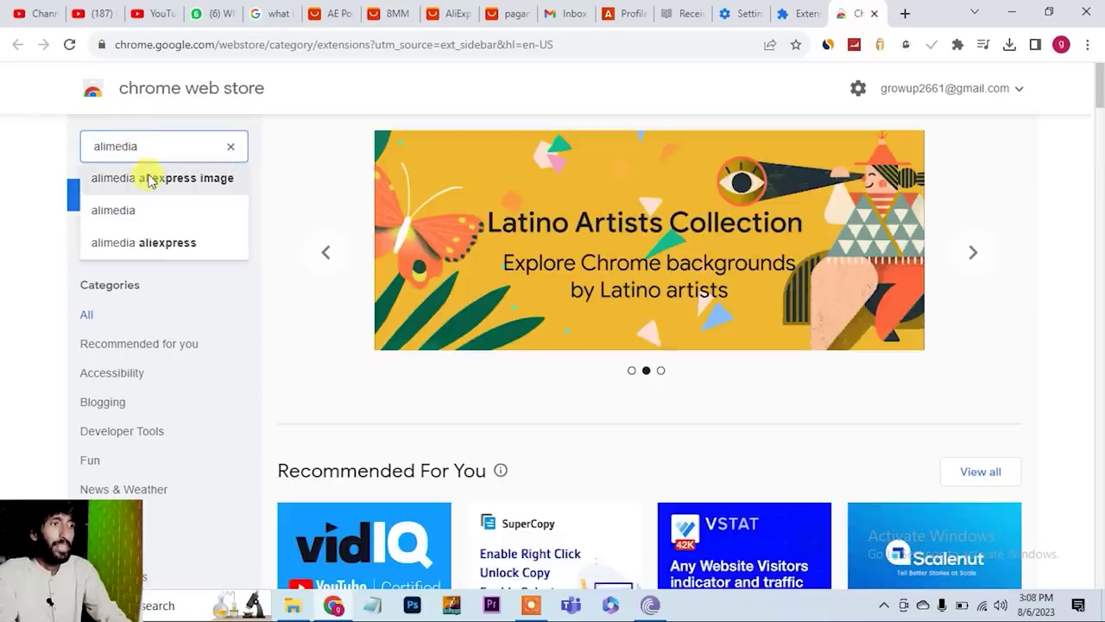
click(148, 178)
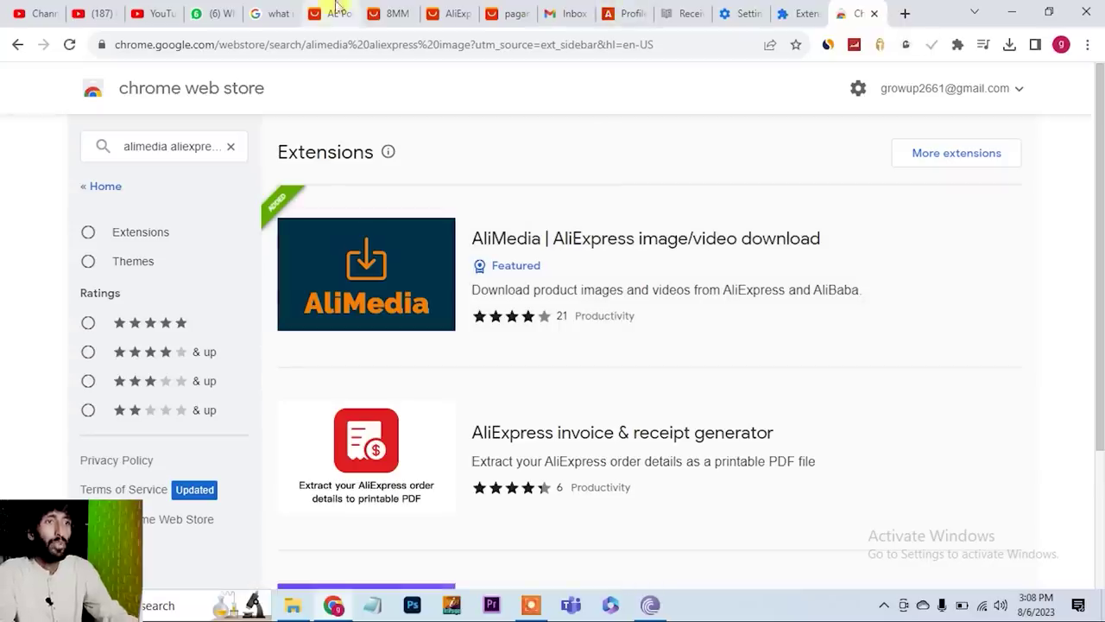
- On the Pagani watch page, download the product's main images
click(613, 12)
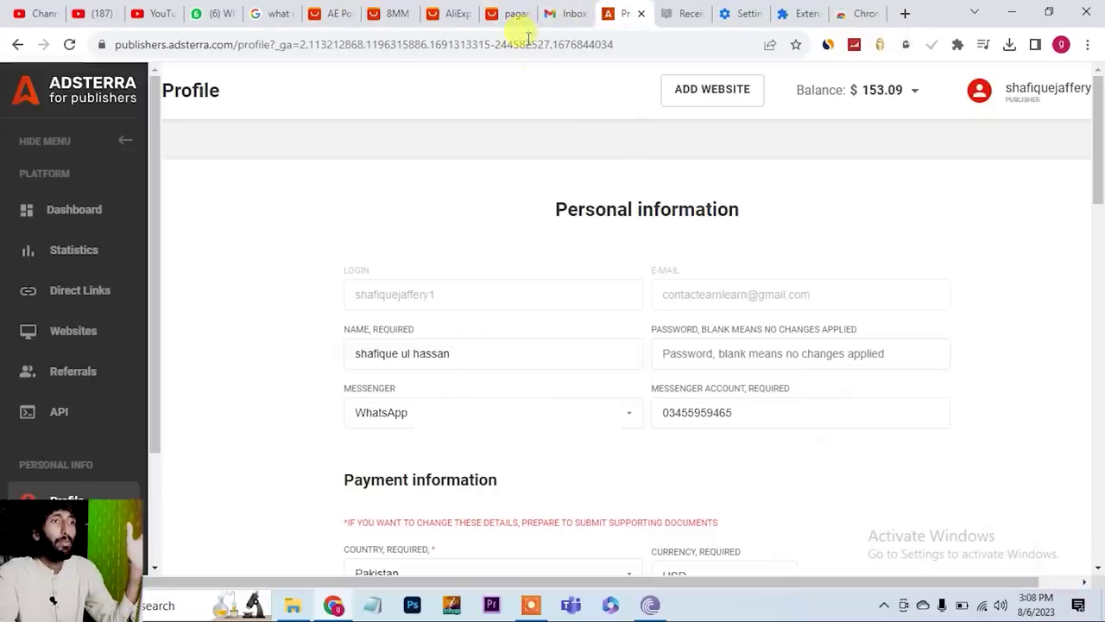
click(333, 13)
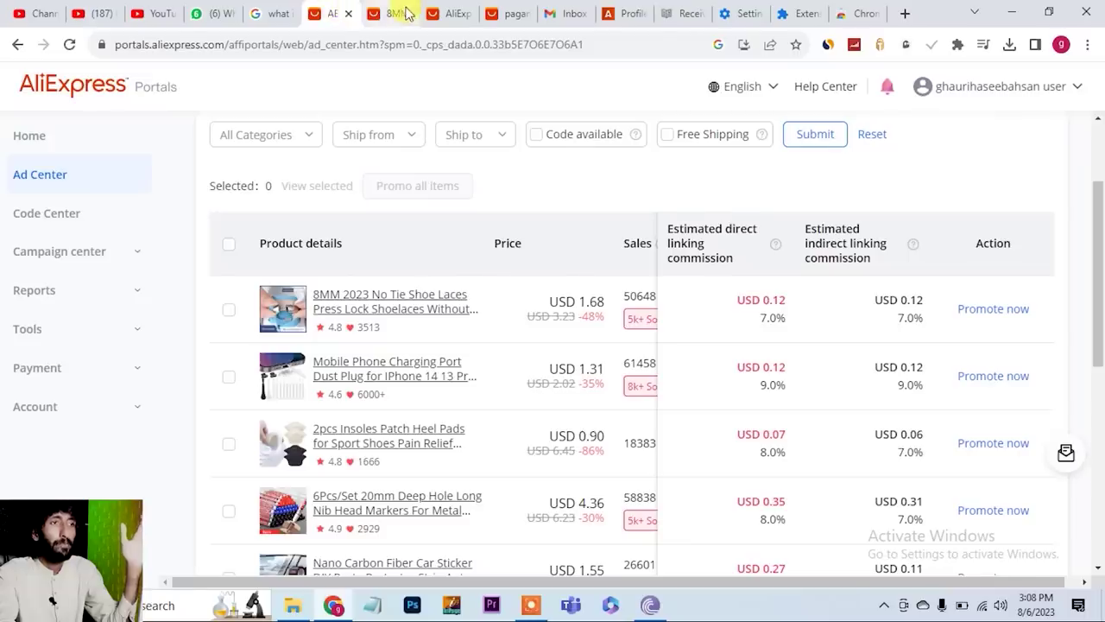
click(401, 13)
click(457, 13)
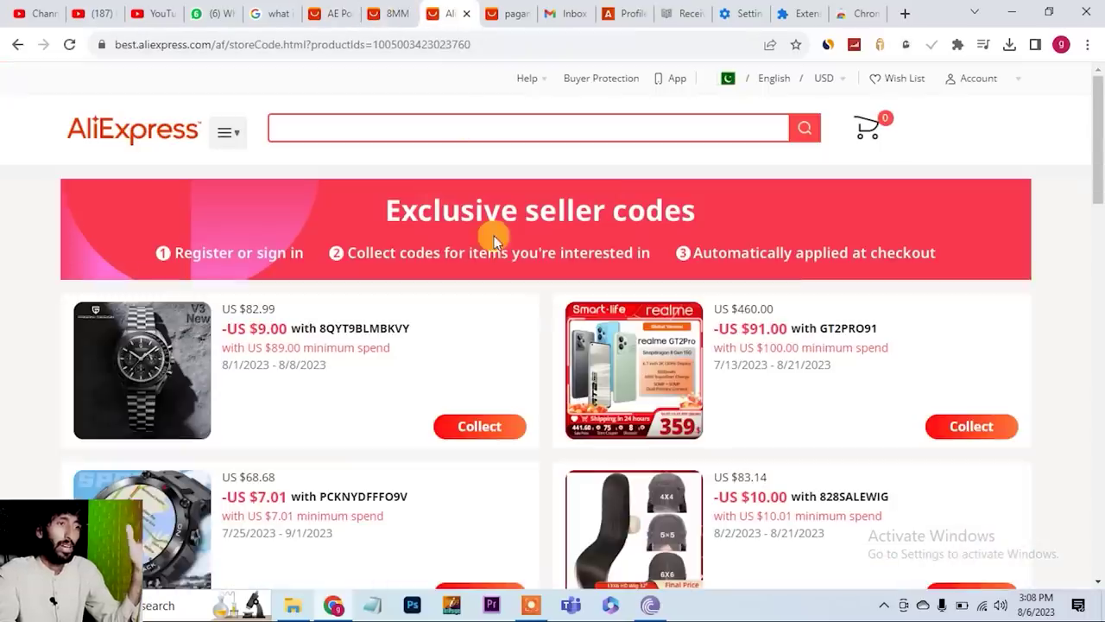
click(513, 15)
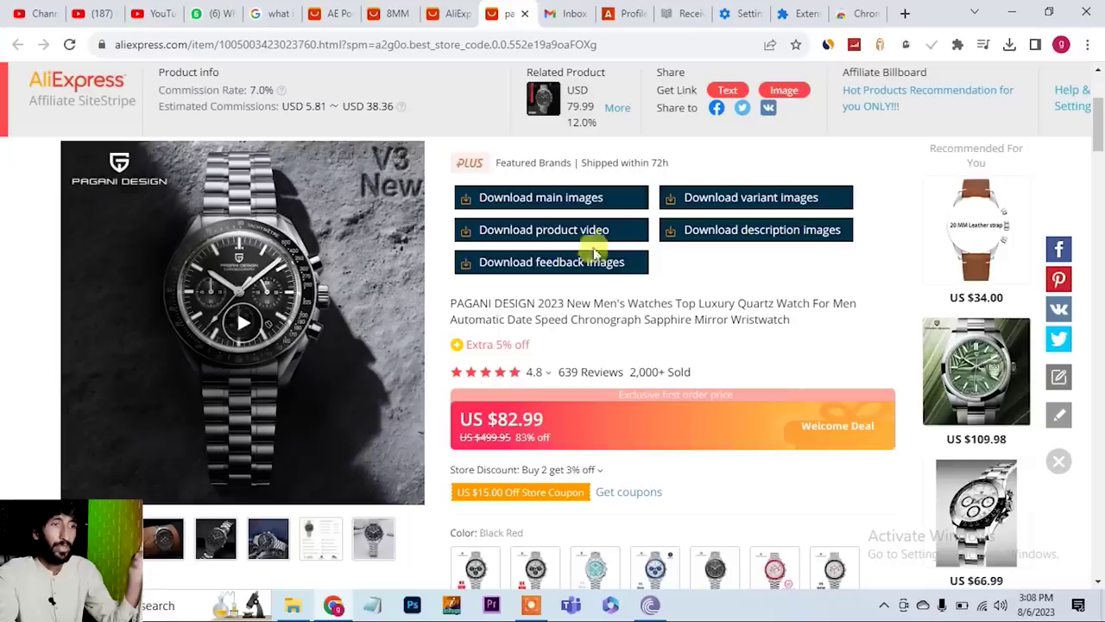
click(514, 207)
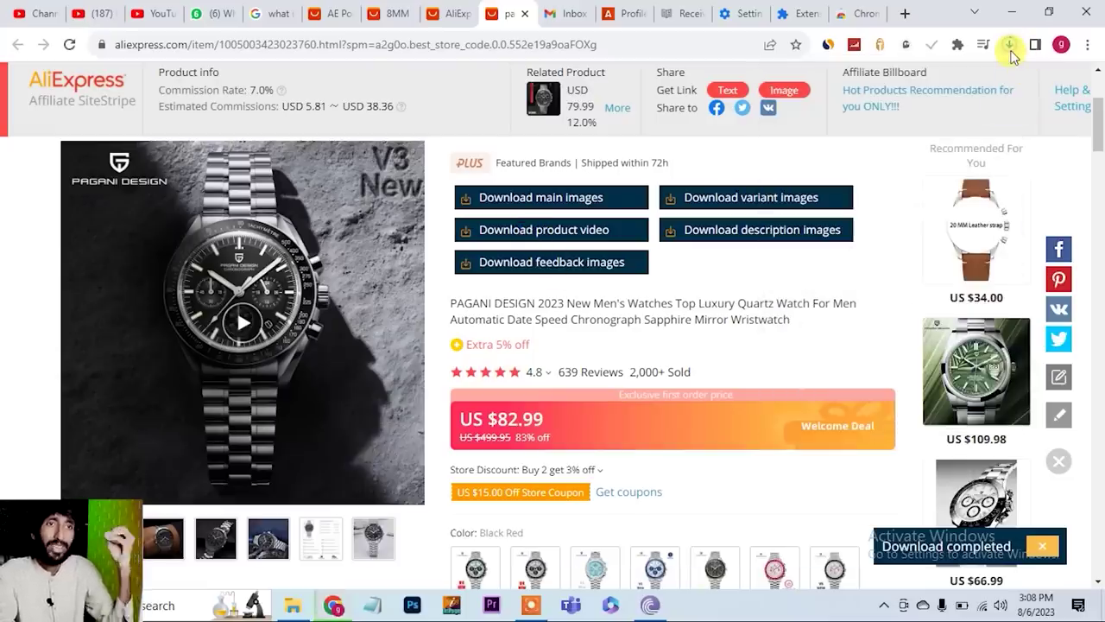
- Close the AliExpress promo codes tab and return to the Pagani watch page
click(333, 13)
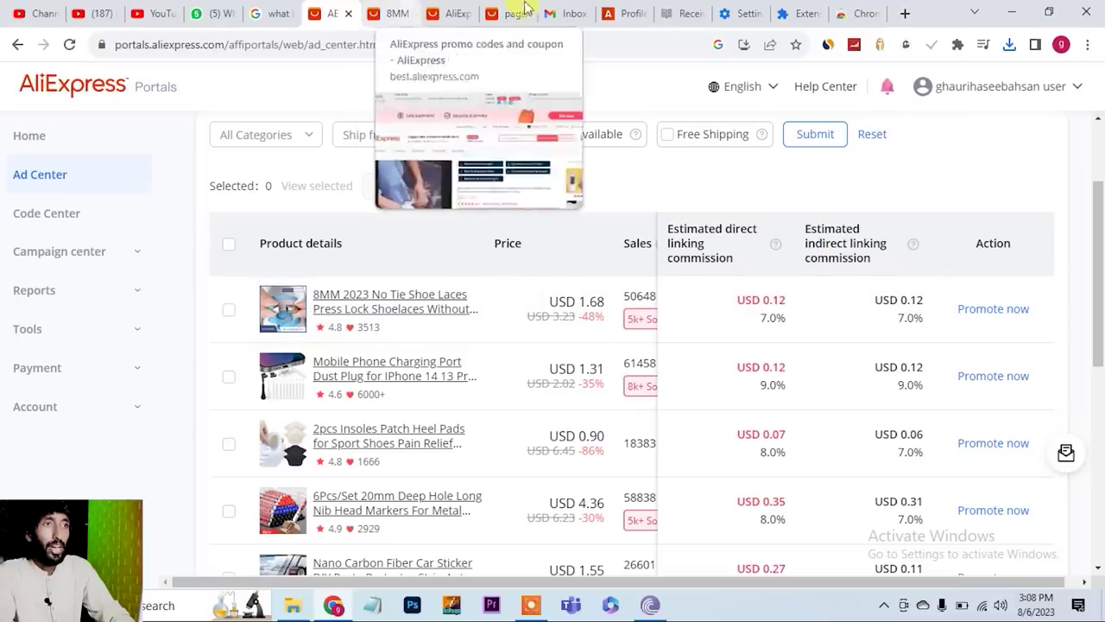
click(450, 11)
click(466, 15)
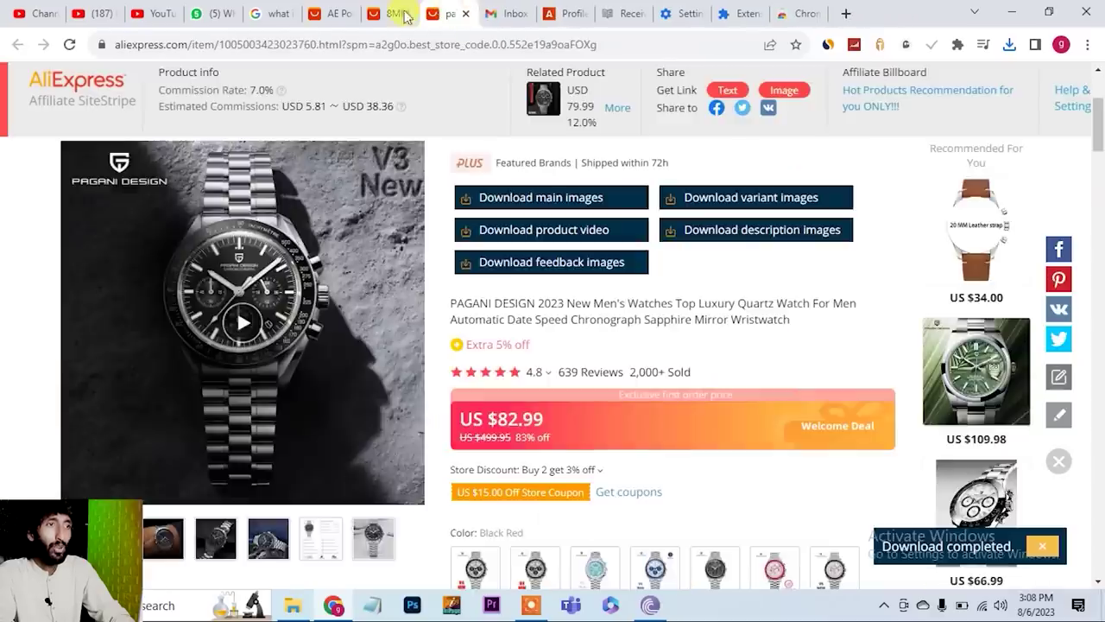
click(392, 13)
click(449, 13)
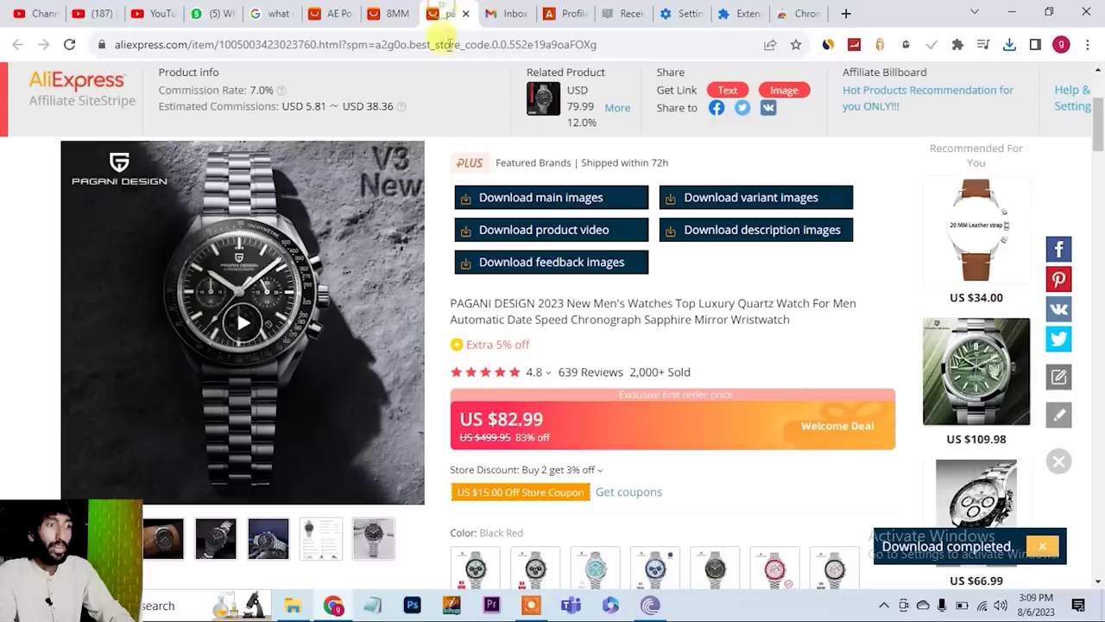
- Review the estimated commission range and 75-Day Buyer Protection, then switch to the Downloads folder
drag(296, 105, 407, 109)
click(370, 129)
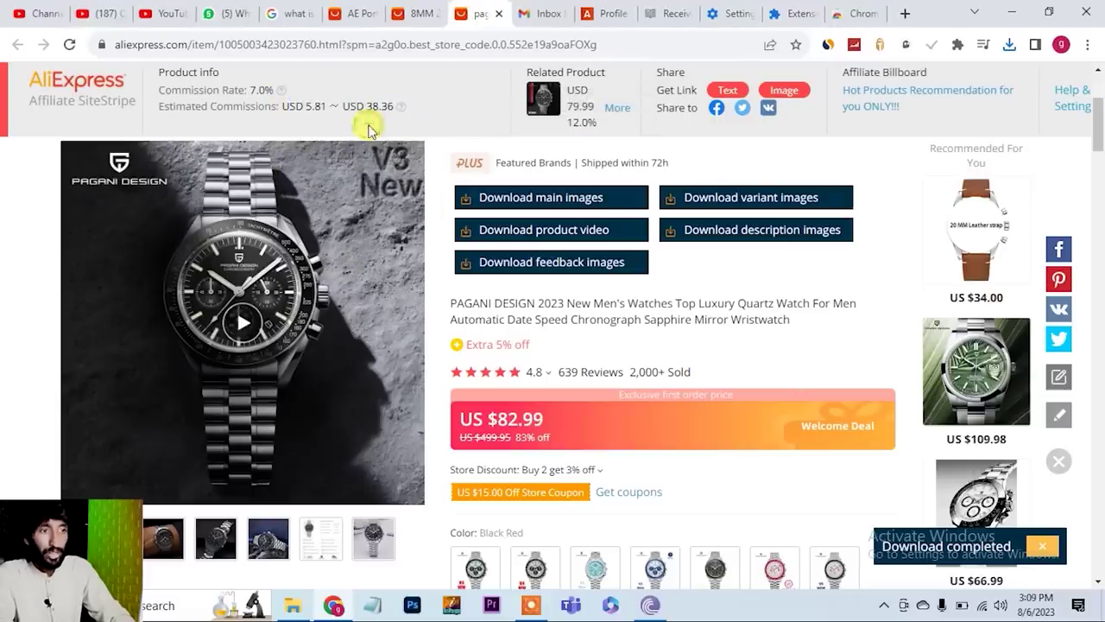
scroll(558, 384, down, 3)
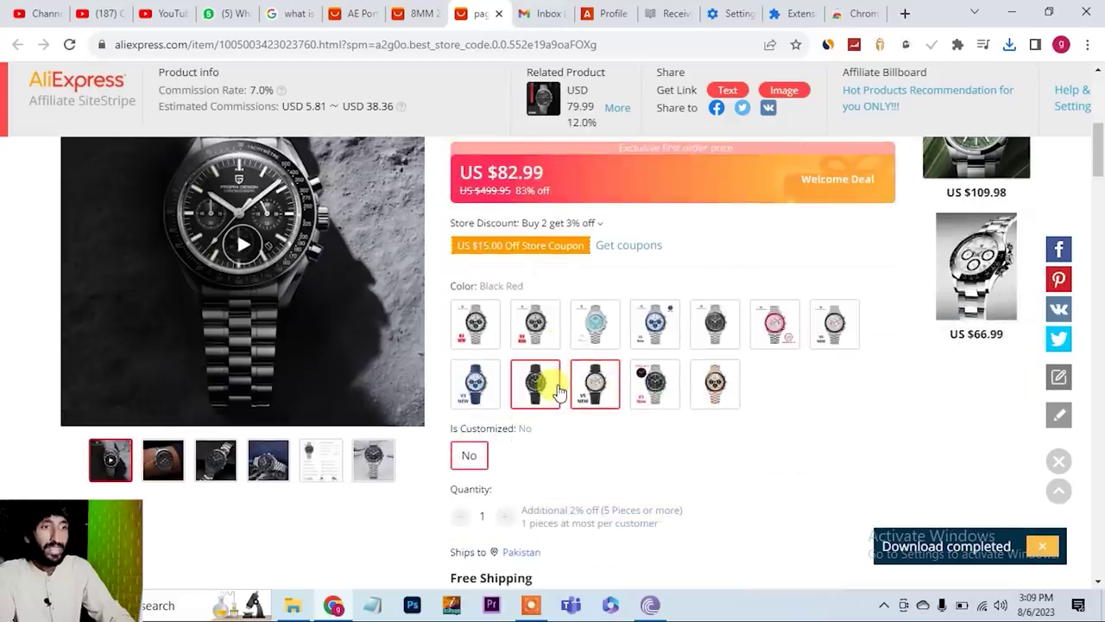
scroll(558, 389, down, 6)
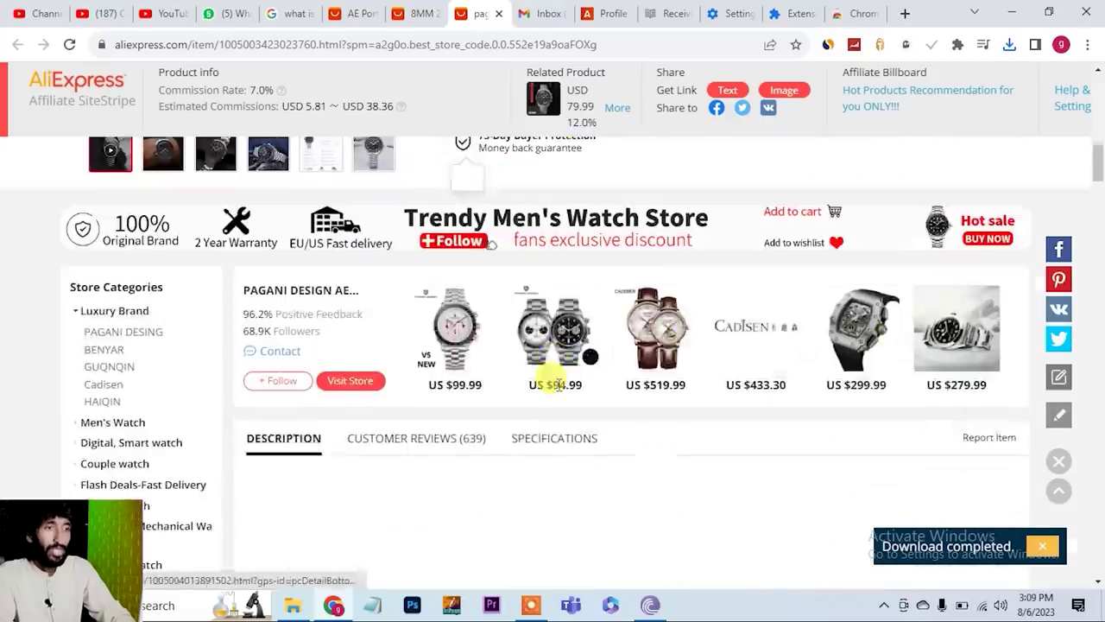
scroll(558, 386, up, 4)
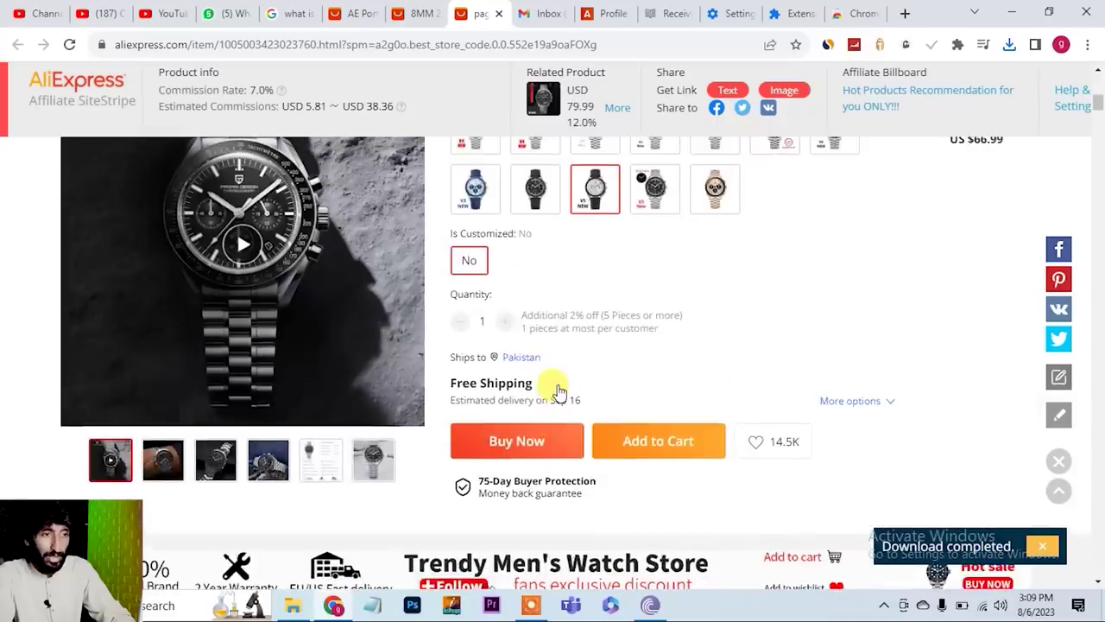
scroll(558, 389, down, 2)
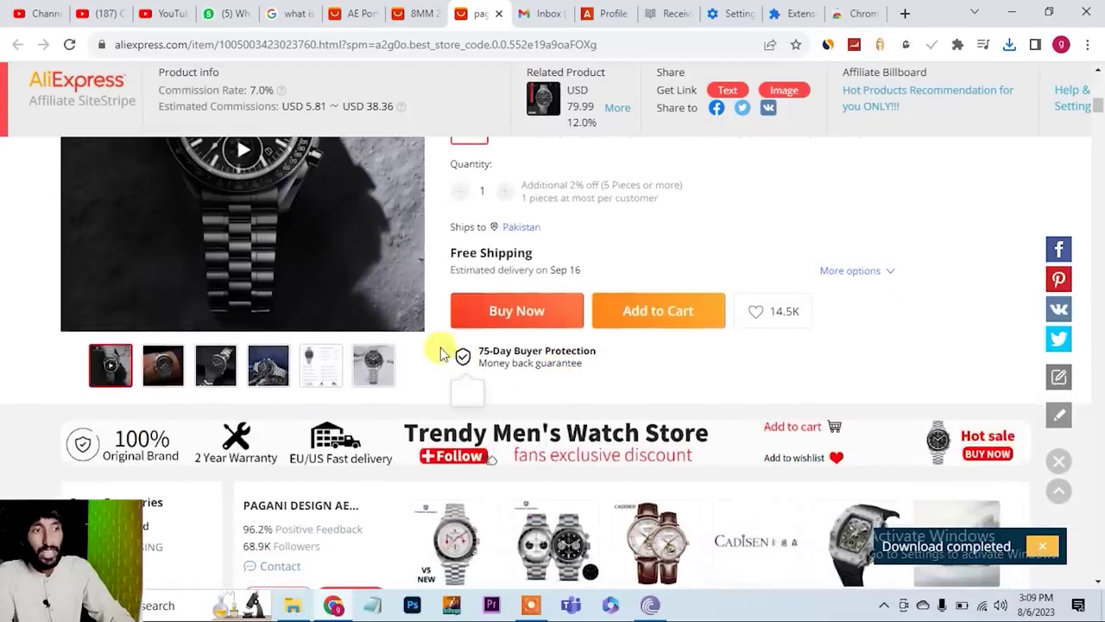
drag(441, 355, 611, 381)
click(609, 380)
scroll(607, 375, down, 2)
scroll(581, 361, up, 1)
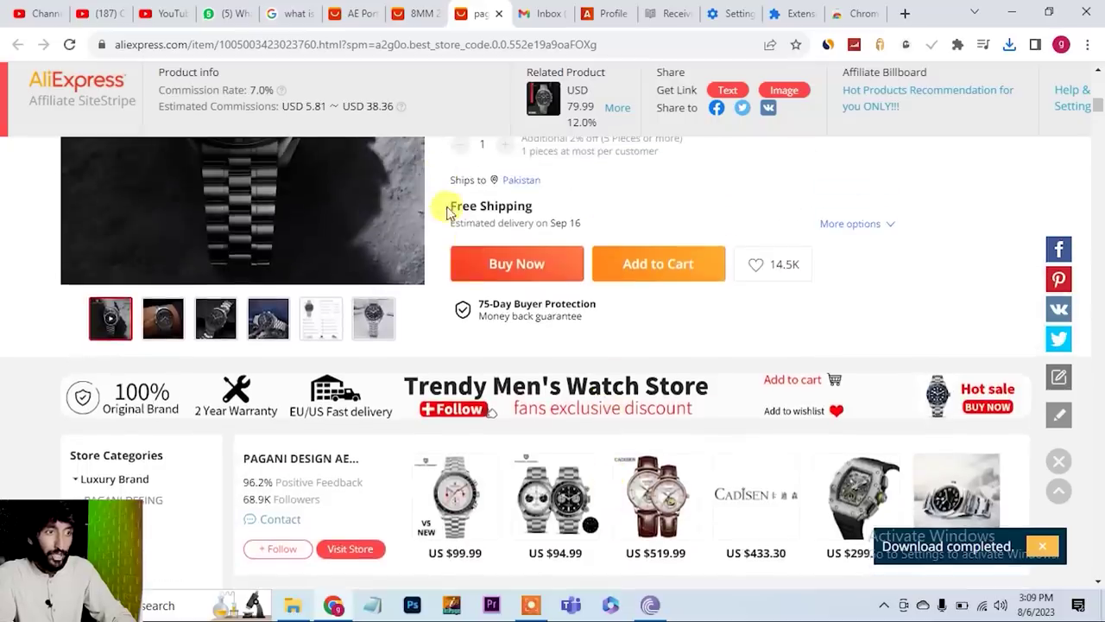
key(alt+Tab)
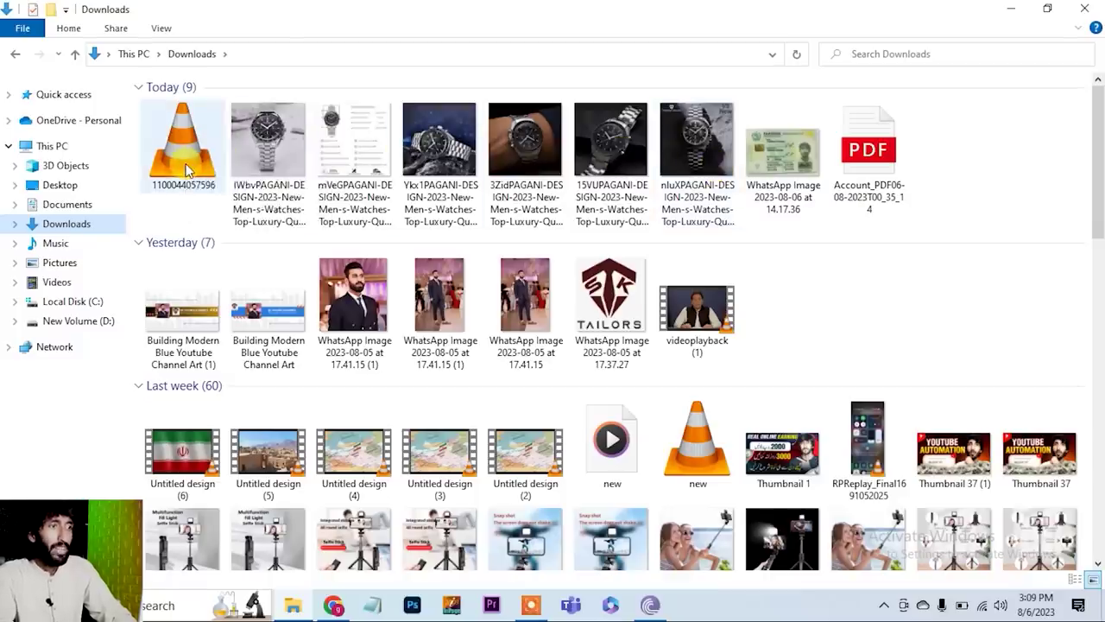
- Play 1100044057596.mp4 full-screen in VLC, skim to its end, then launch Premiere Pro
double_click(185, 170)
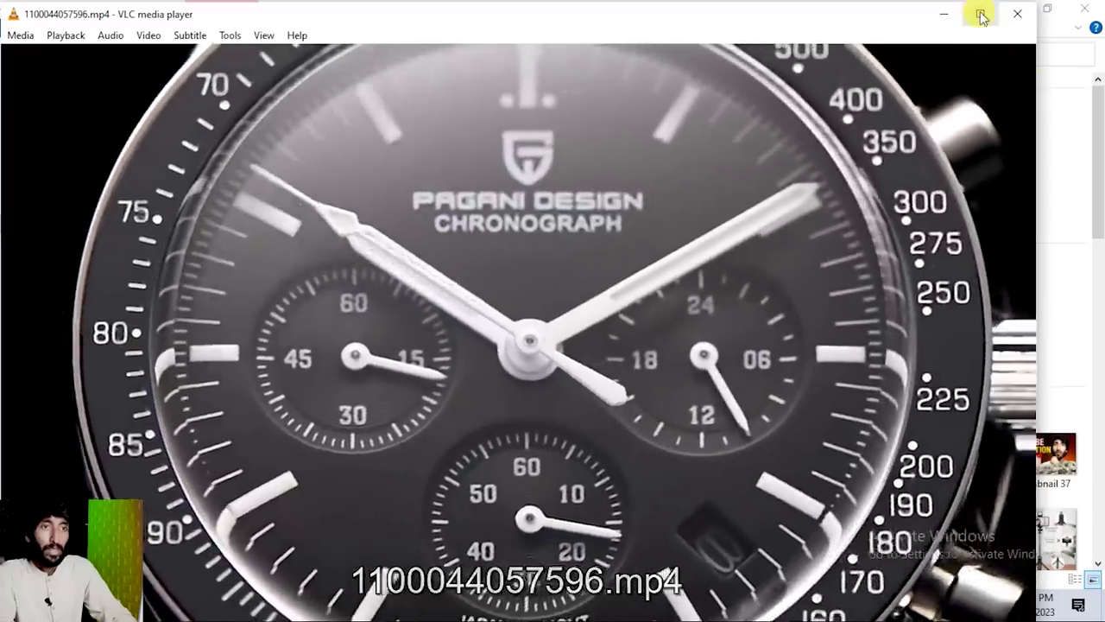
click(980, 14)
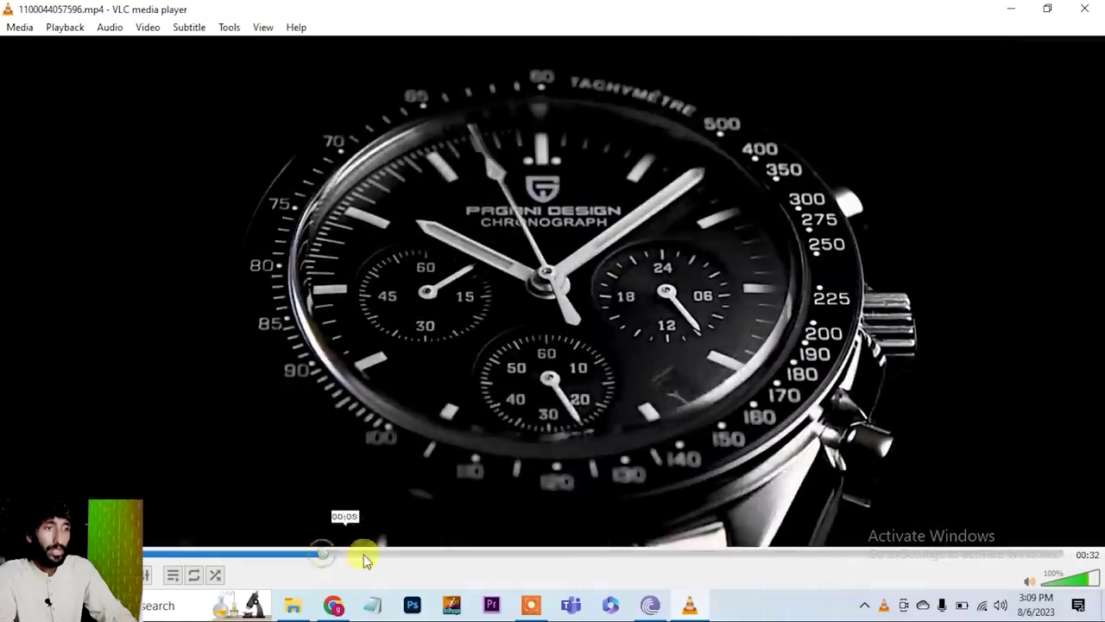
click(444, 562)
click(580, 560)
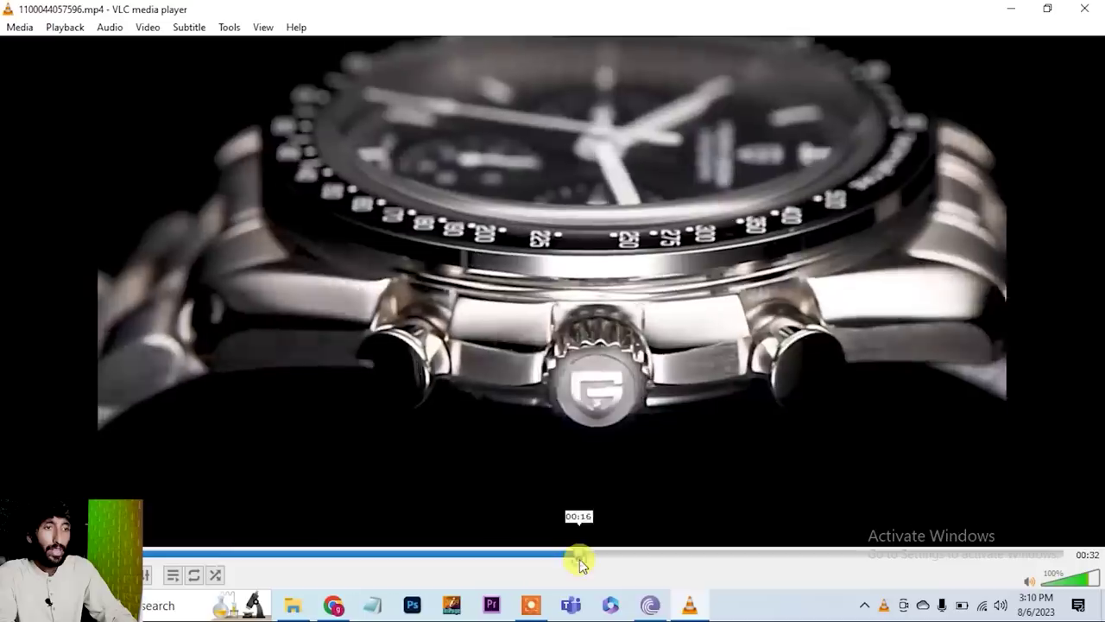
click(671, 562)
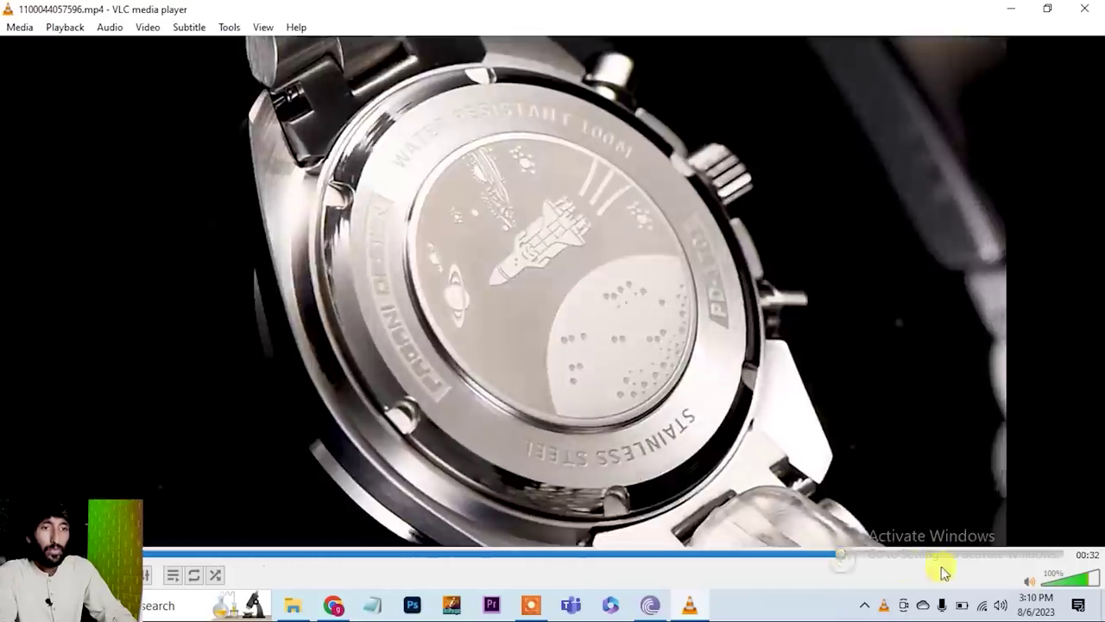
click(977, 563)
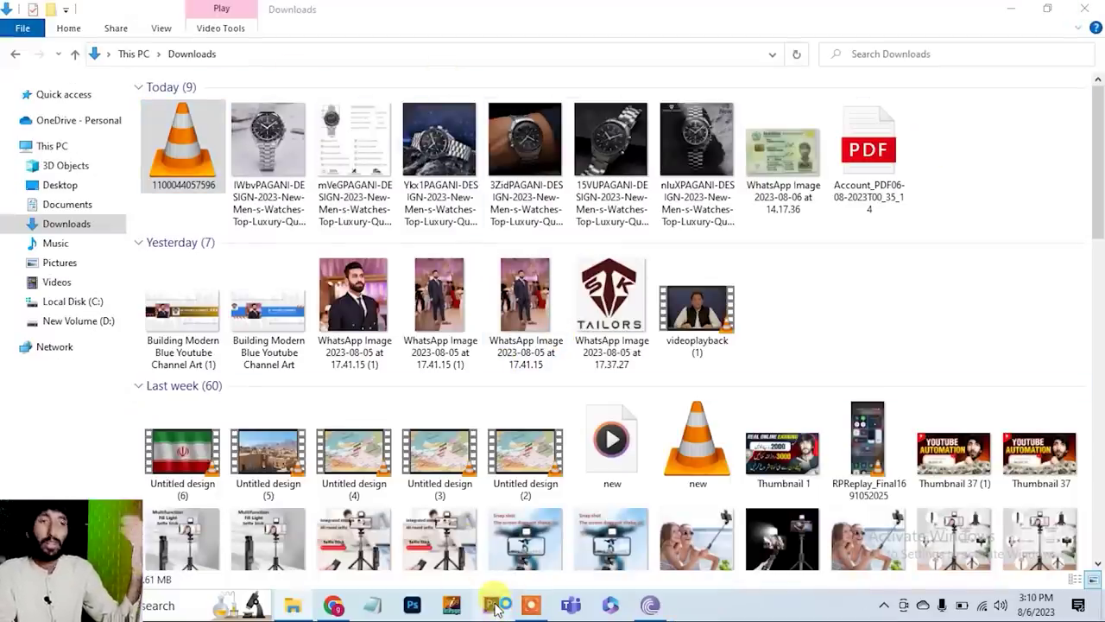
click(492, 605)
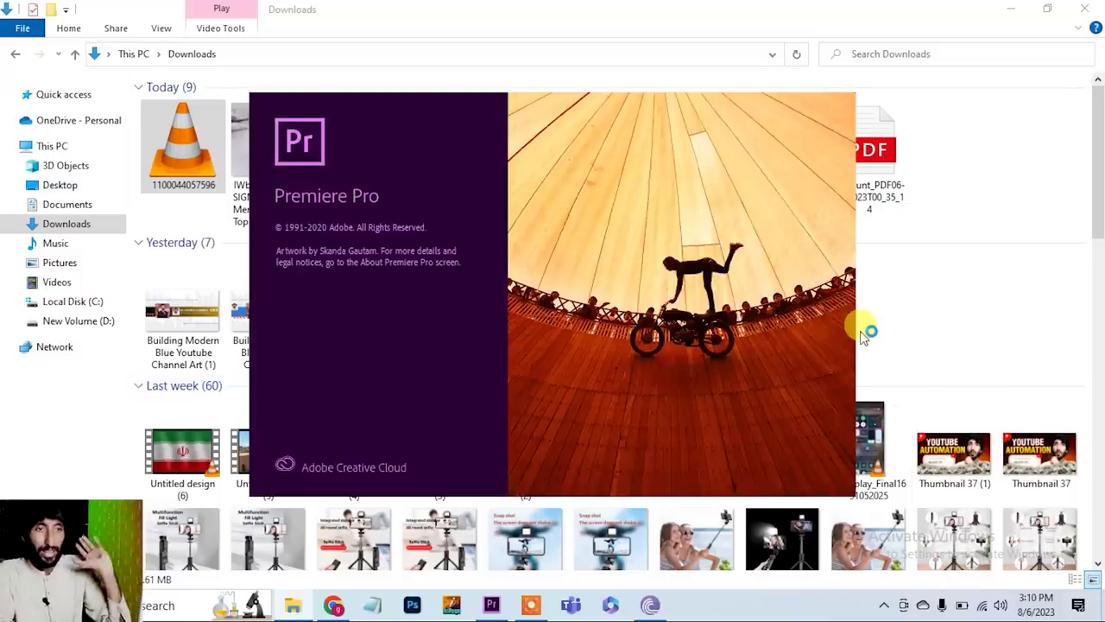
click(864, 332)
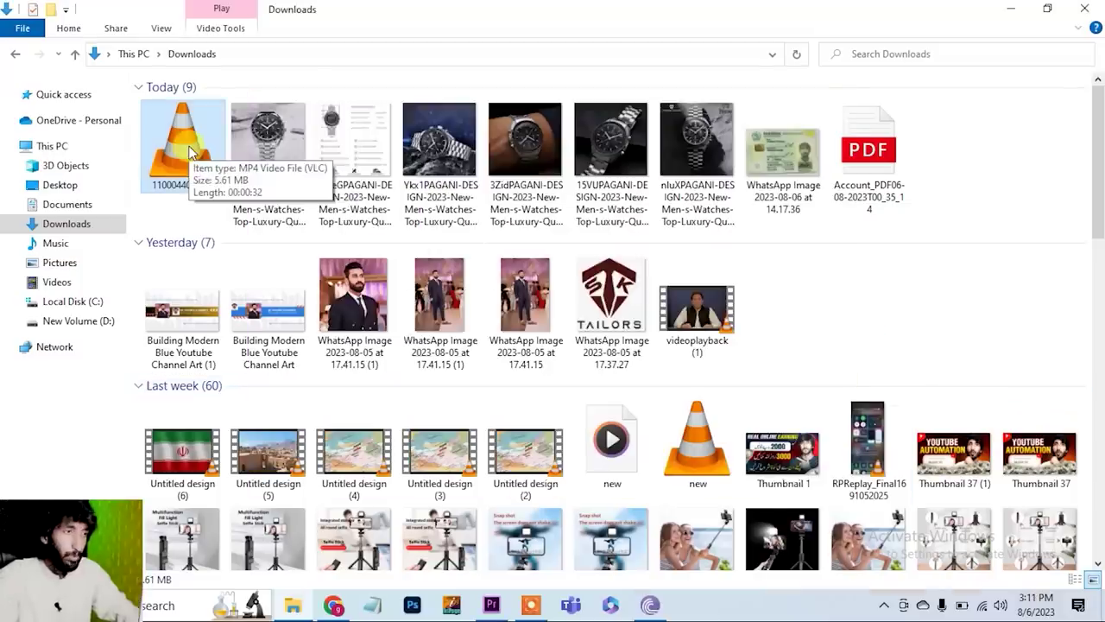
- Place the watch MP4 into the sequence, changing sequence settings to match the clip
drag(505, 594, 475, 481)
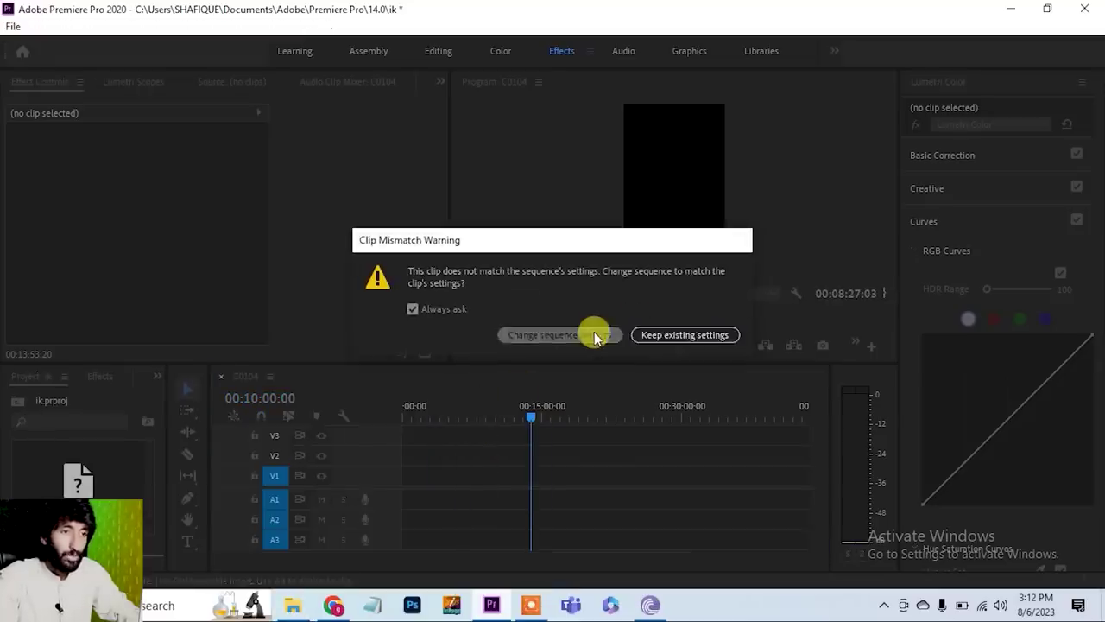
click(595, 333)
drag(533, 421, 474, 422)
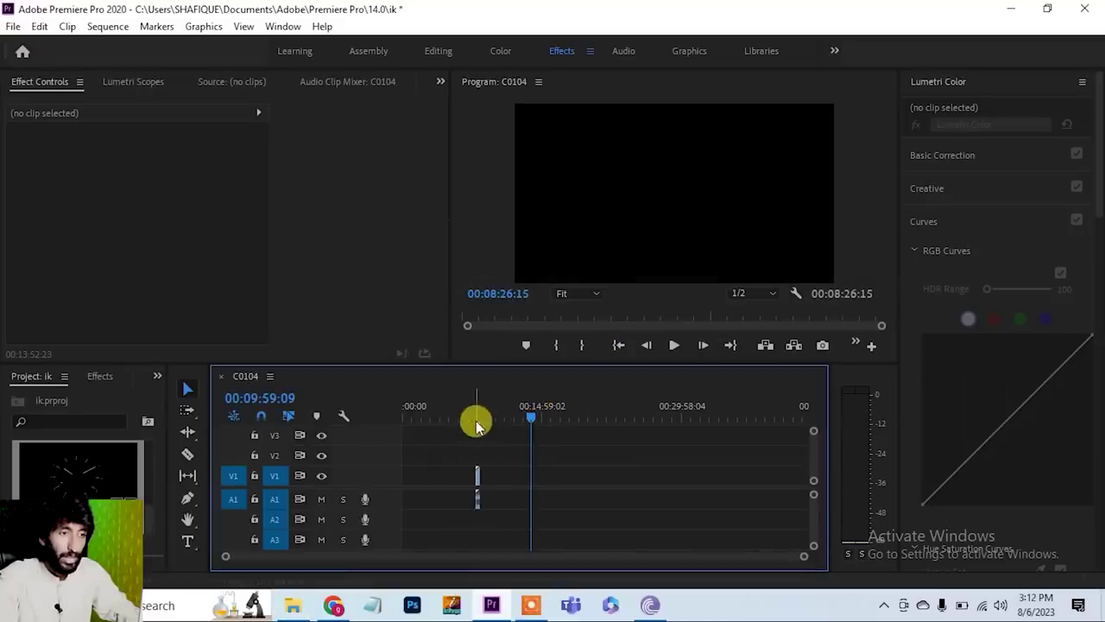
key(backslash)
click(513, 414)
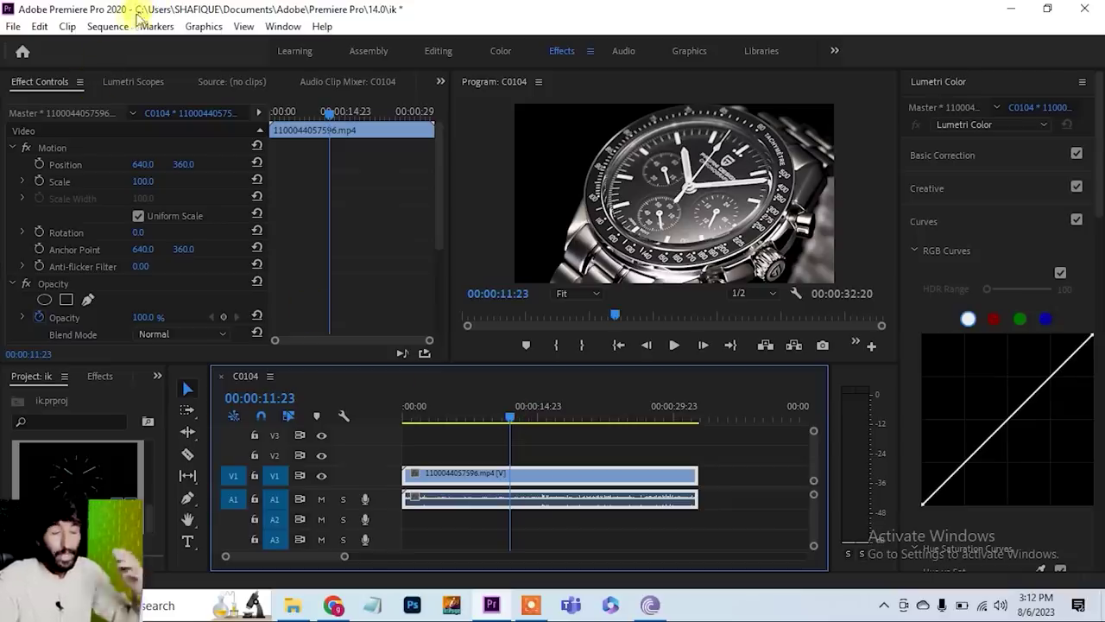
- Change the sequence frame size to 720 × 1280 and accept deleting previews
click(109, 26)
click(225, 29)
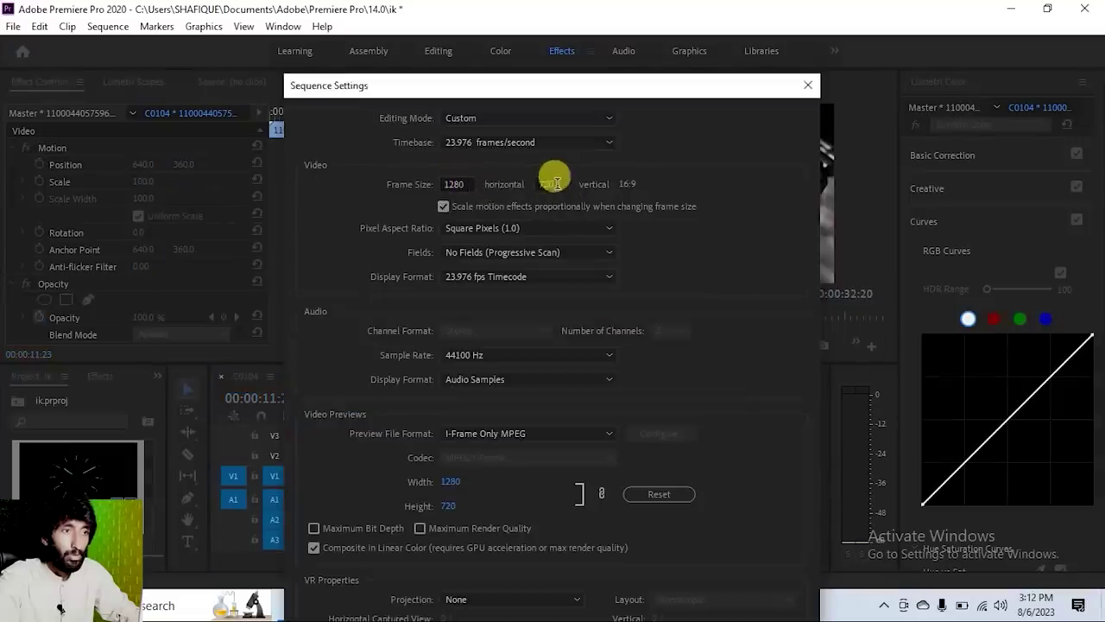
click(458, 184)
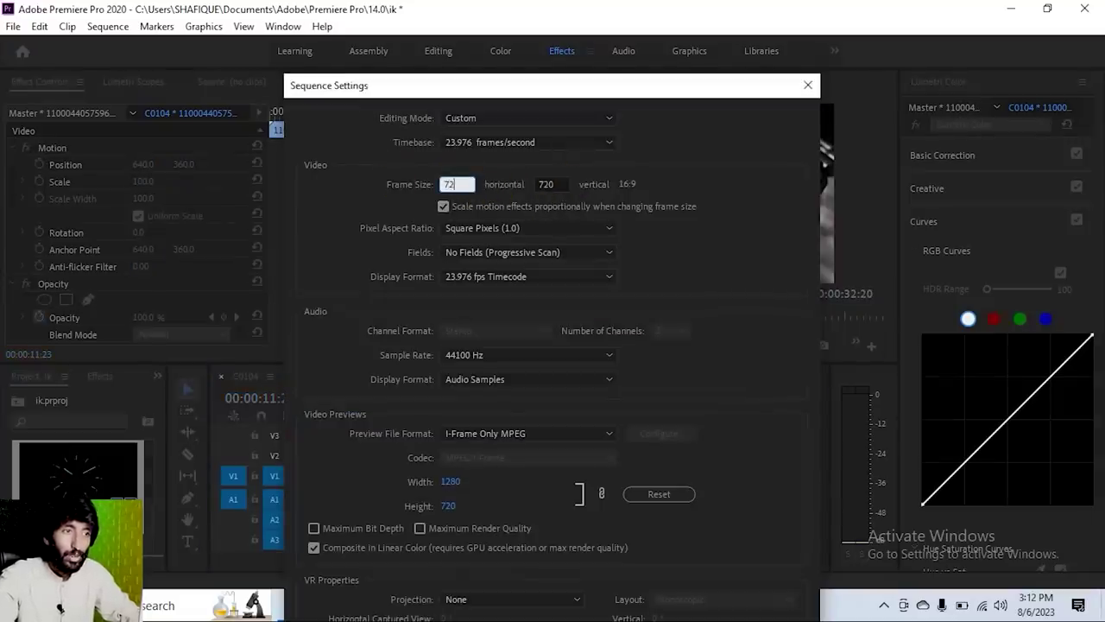
text(720)
click(553, 183)
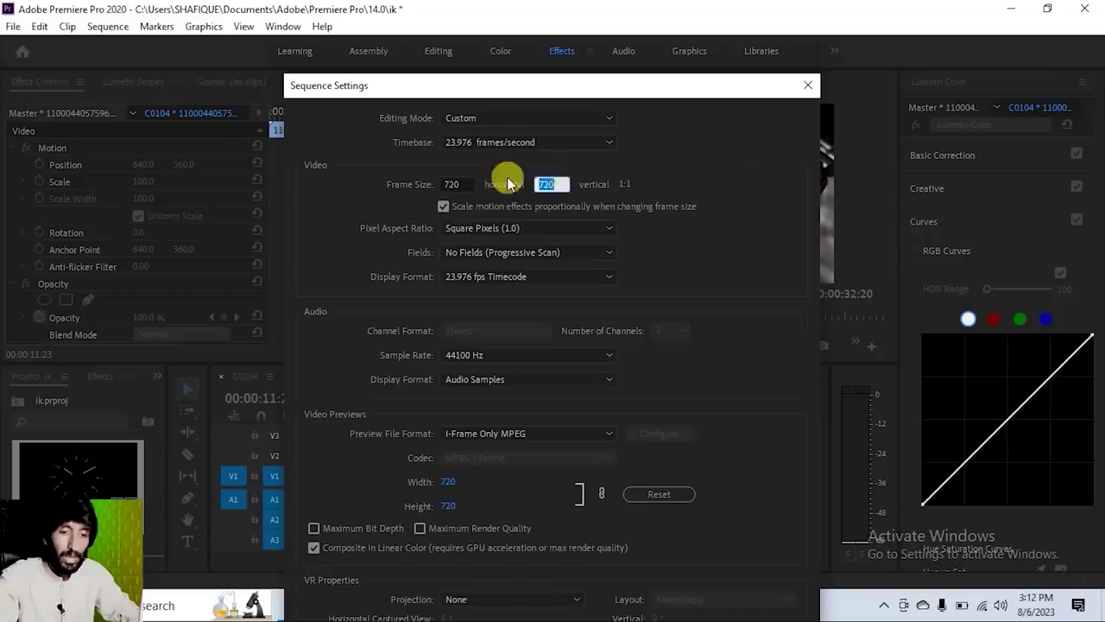
key(Return)
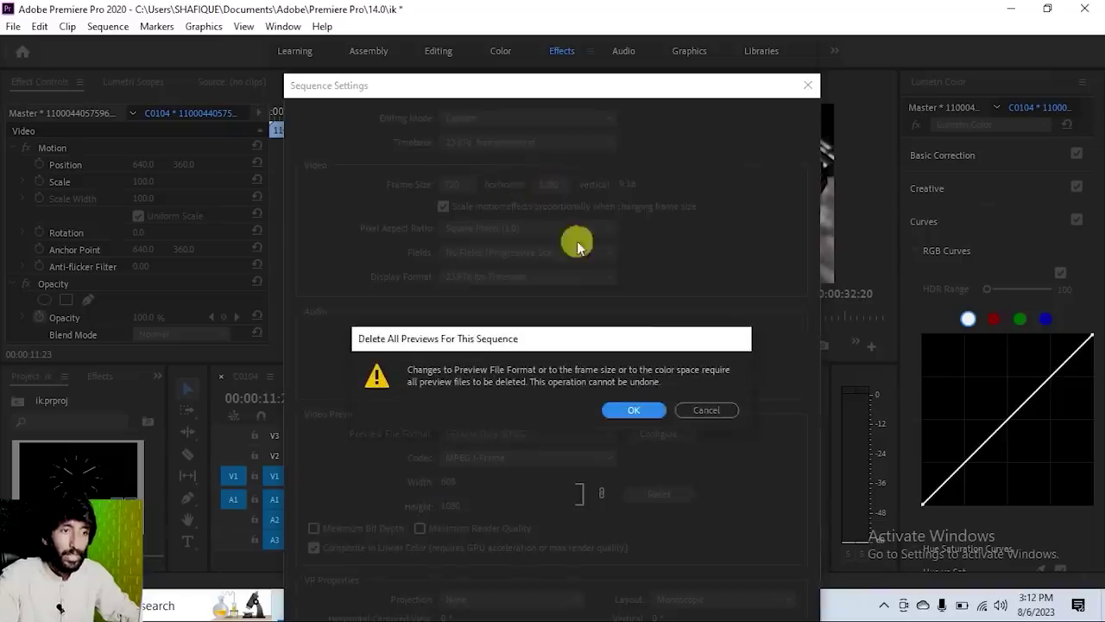
click(648, 410)
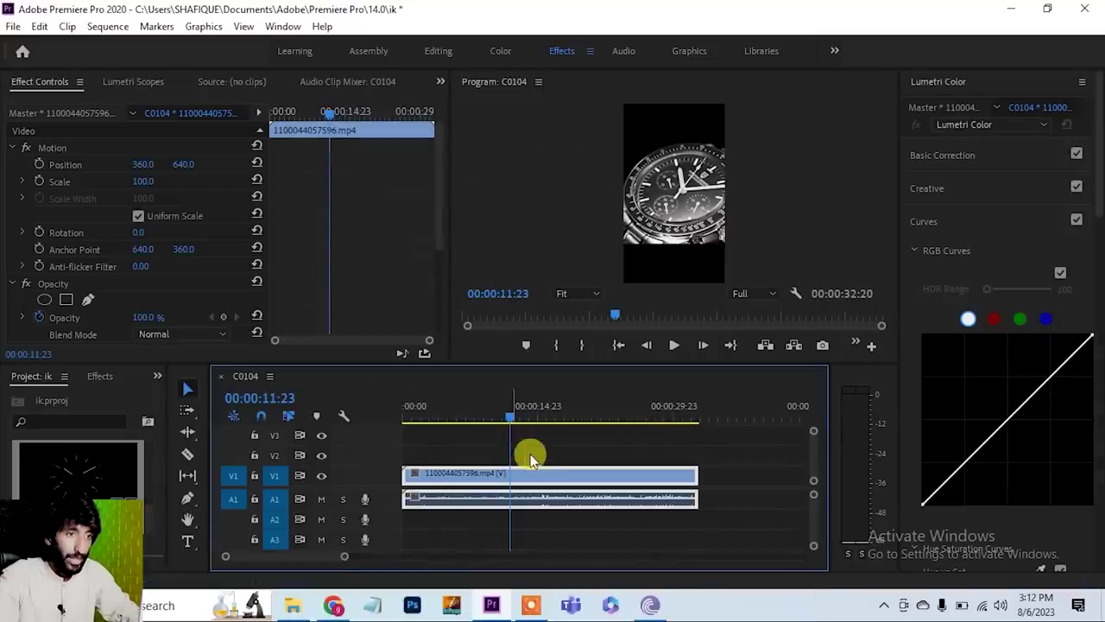
- Scale the watch video to 65 and position the '50% Off' and 'Buy Link In Description' captions
mouse_move(143, 181)
mouse_down()
mouse_move(168, 181)
mouse_move(130, 182)
mouse_up()
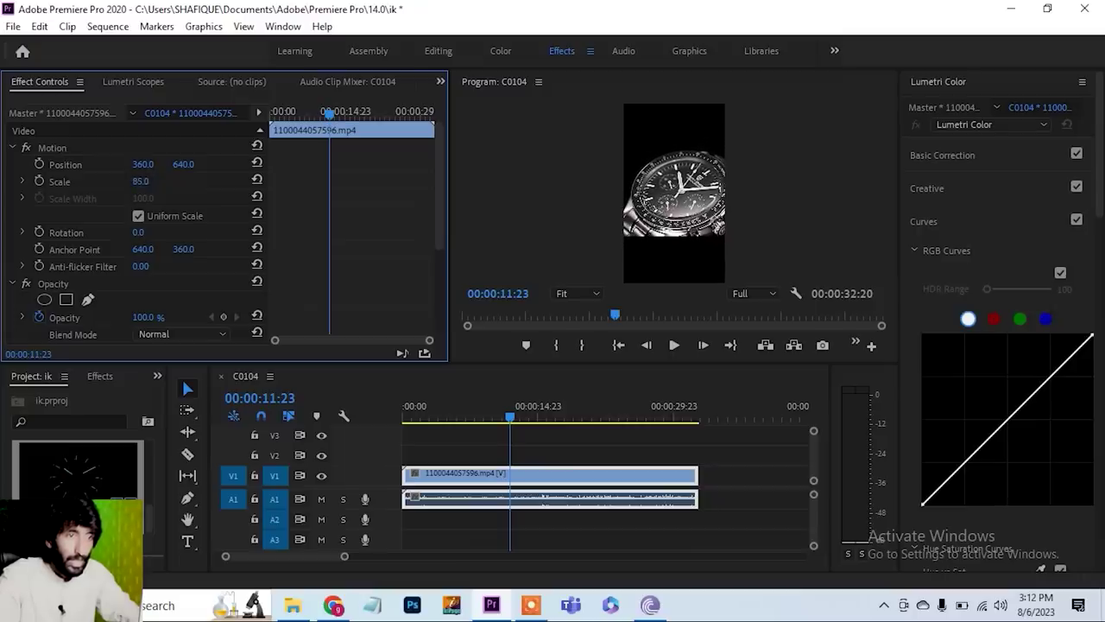
click(429, 414)
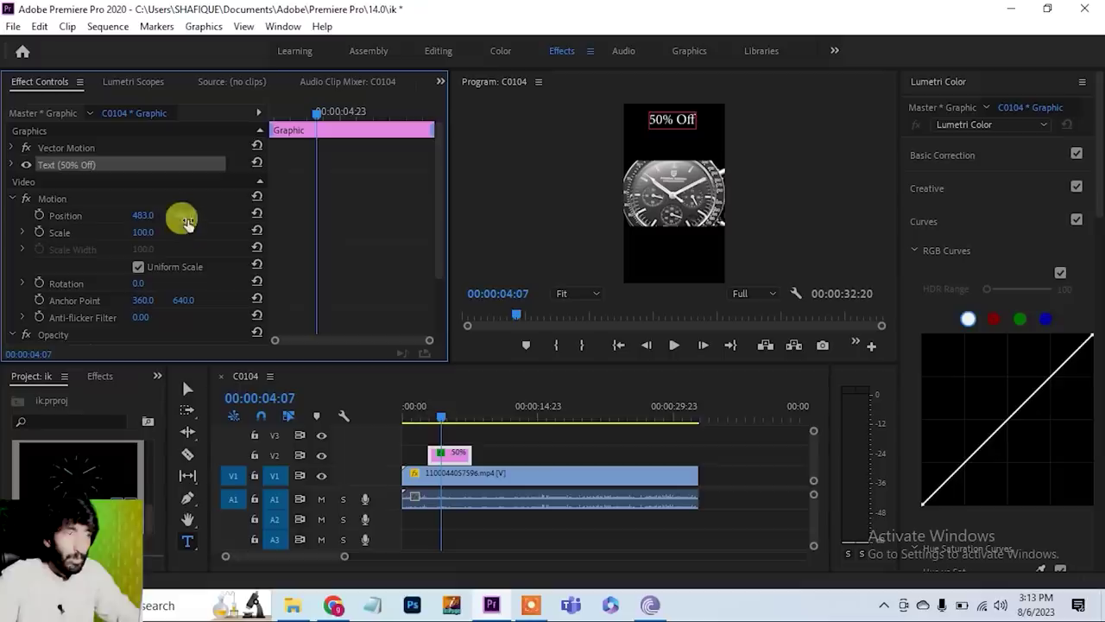
drag(178, 217, 182, 215)
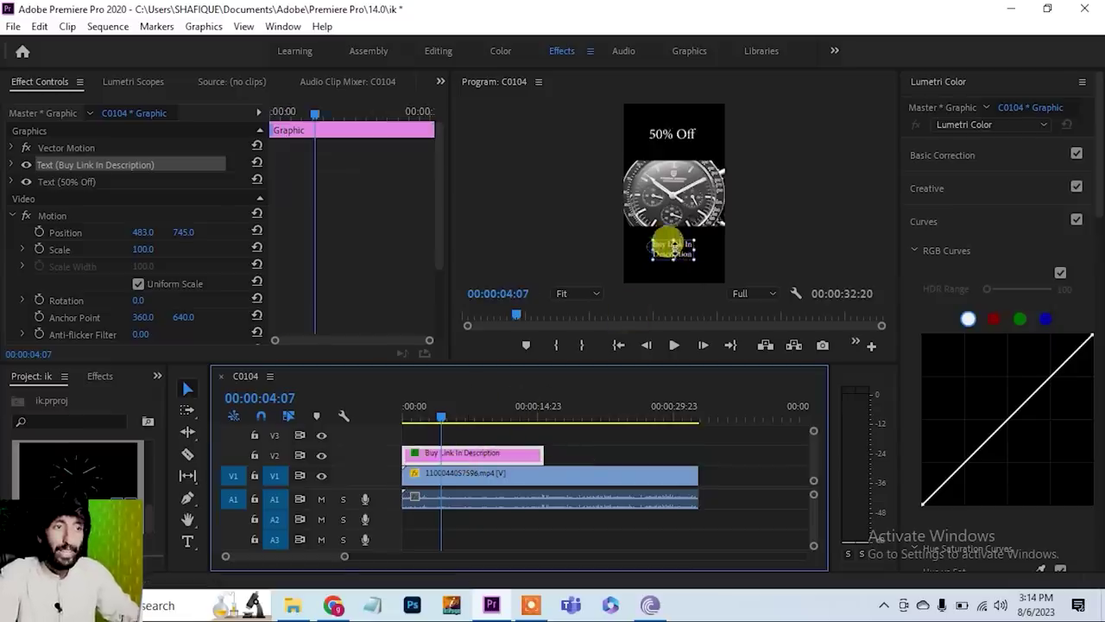
click(487, 480)
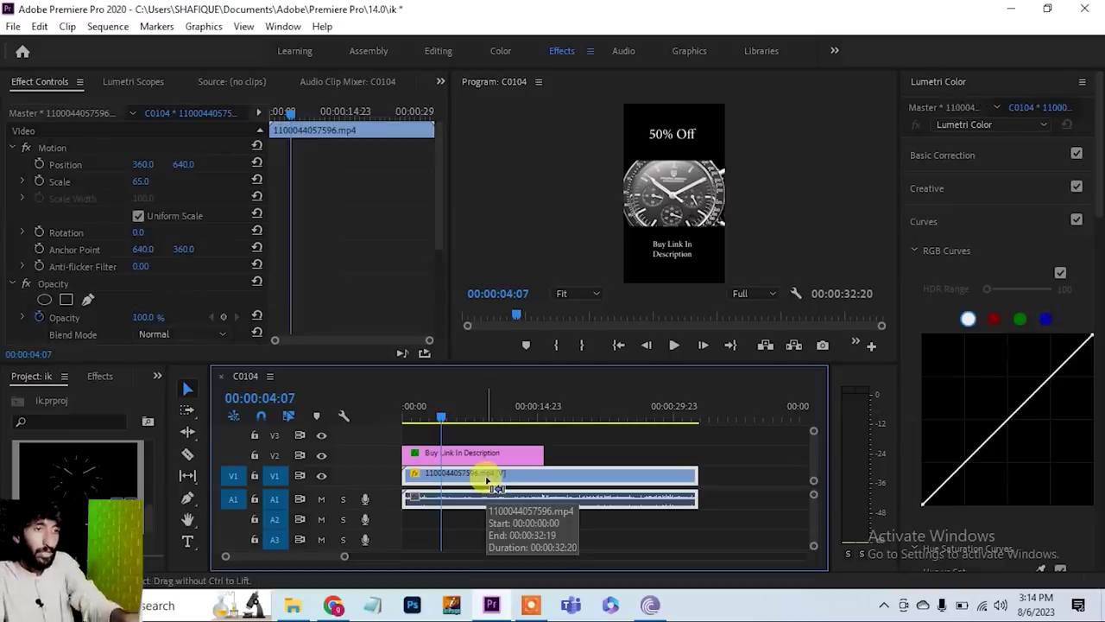
- Set the watch clip to 150% speed, extend the caption graphic to its end, and mark In/Out
key(ctrl+r)
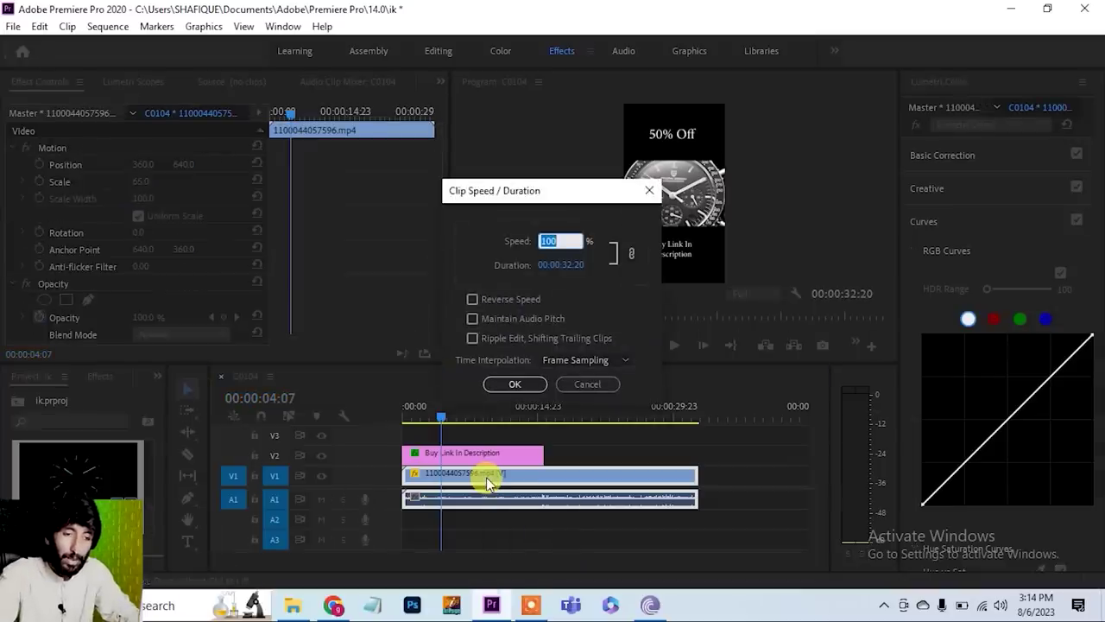
key(Return)
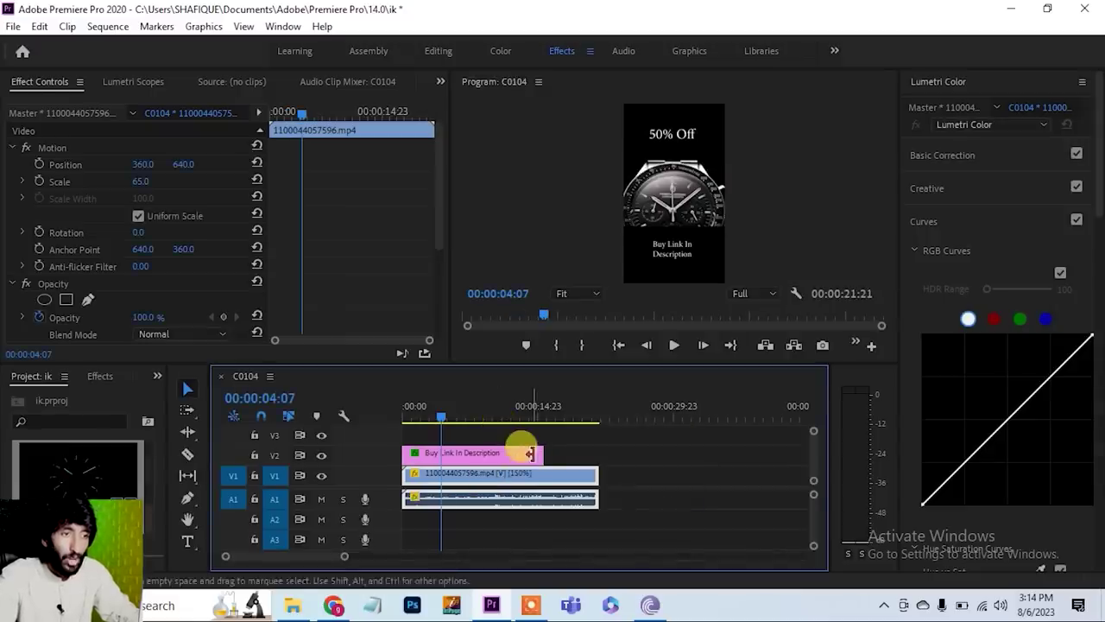
drag(544, 453, 604, 454)
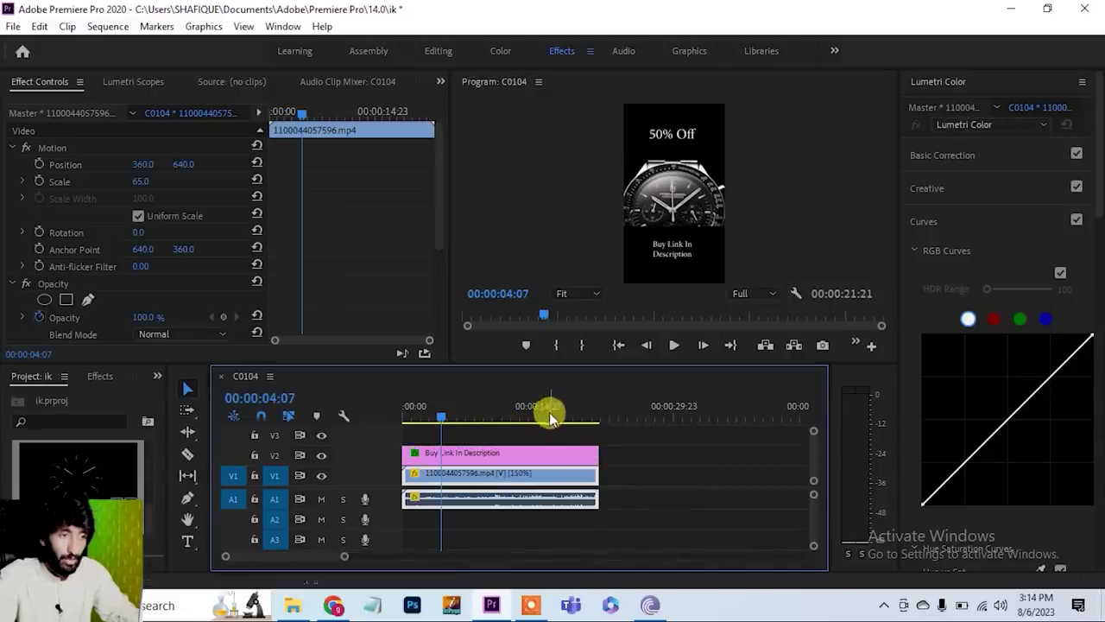
drag(439, 413, 378, 412)
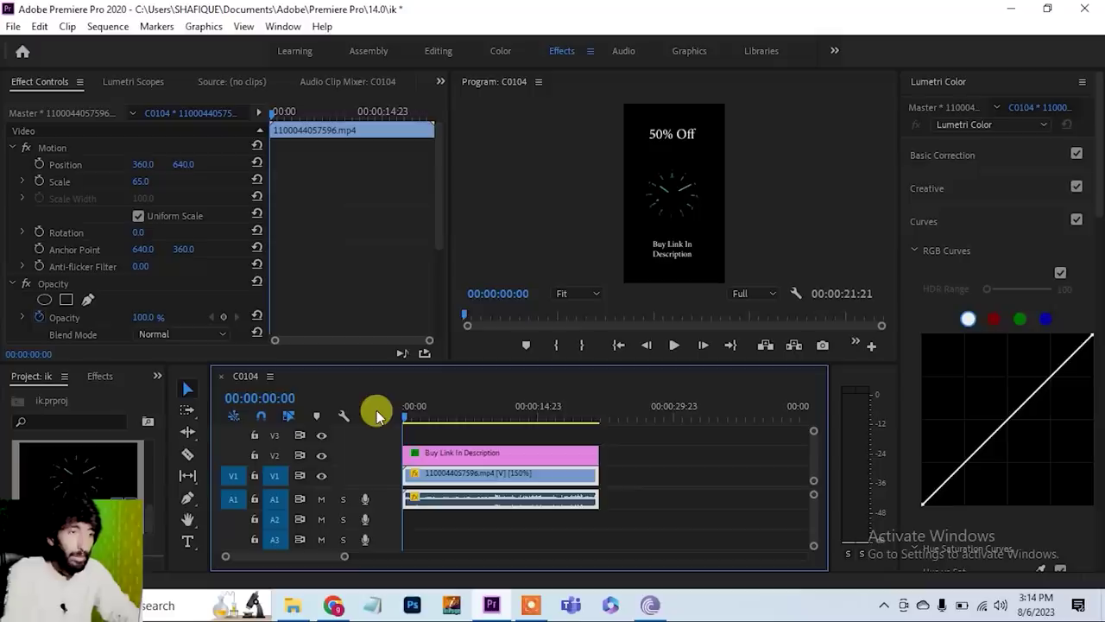
key(x)
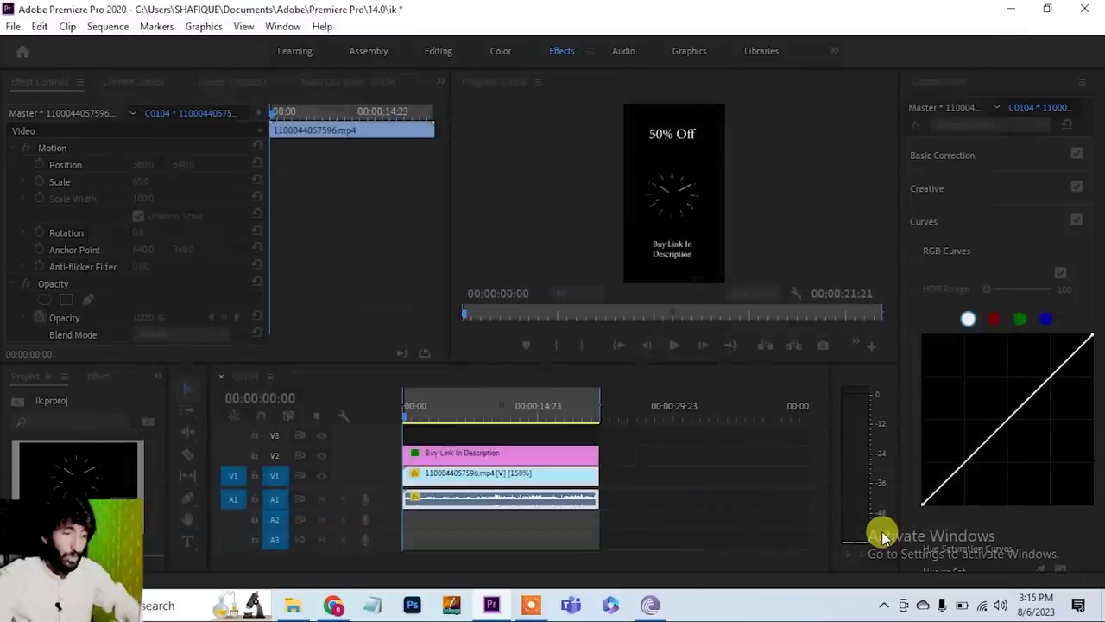
- Play the exported watch.mp4 from the desktop in VLC, then return to Chrome's Pagani page
key(super+d)
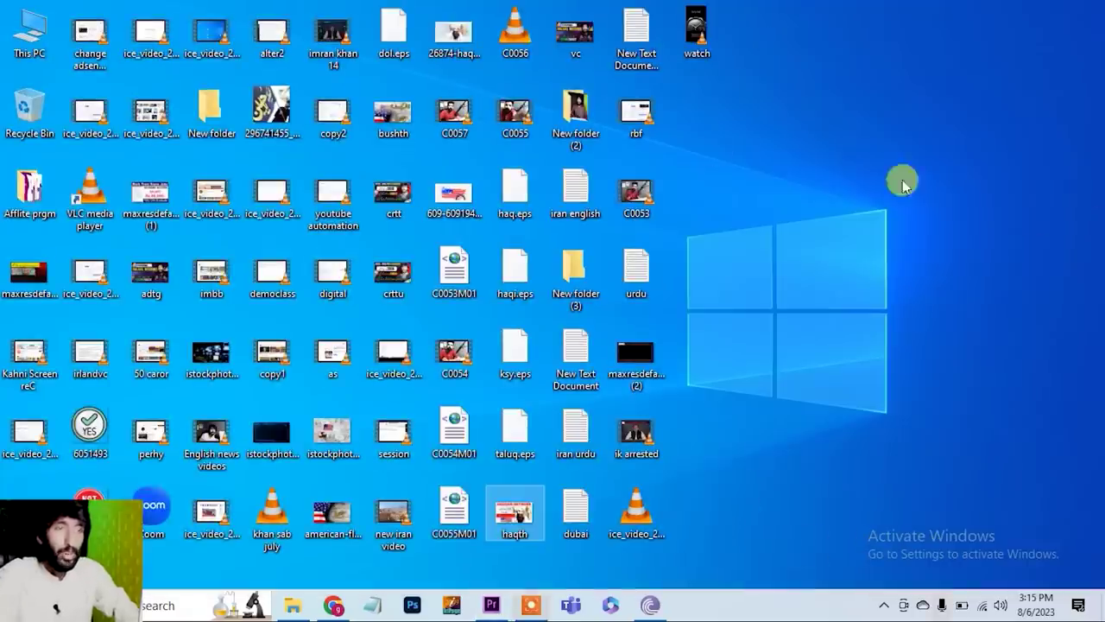
click(698, 30)
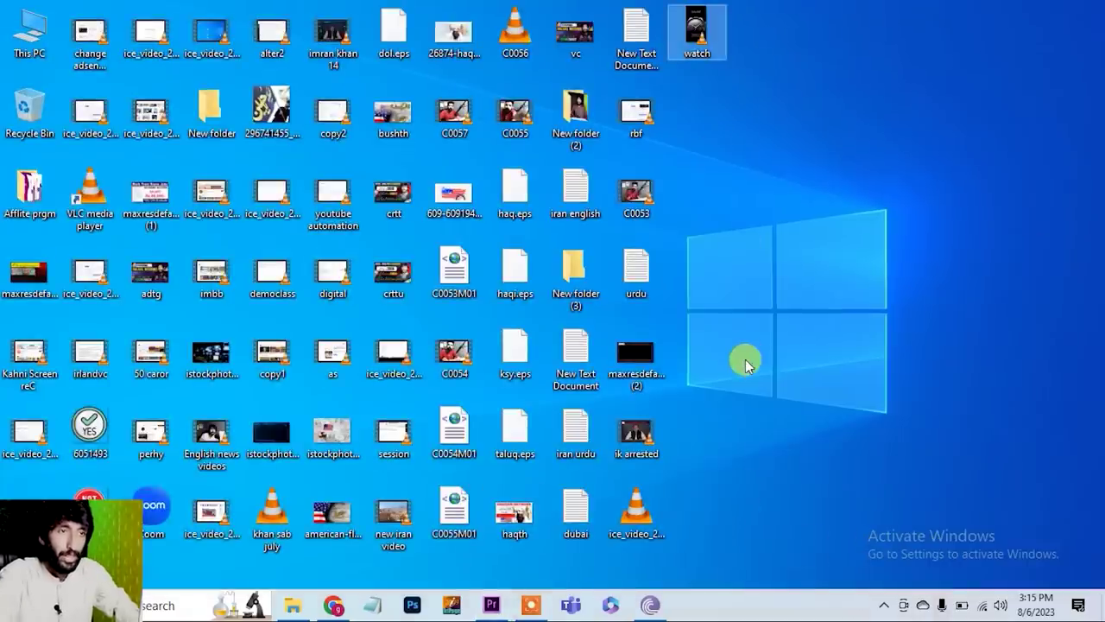
key(Return)
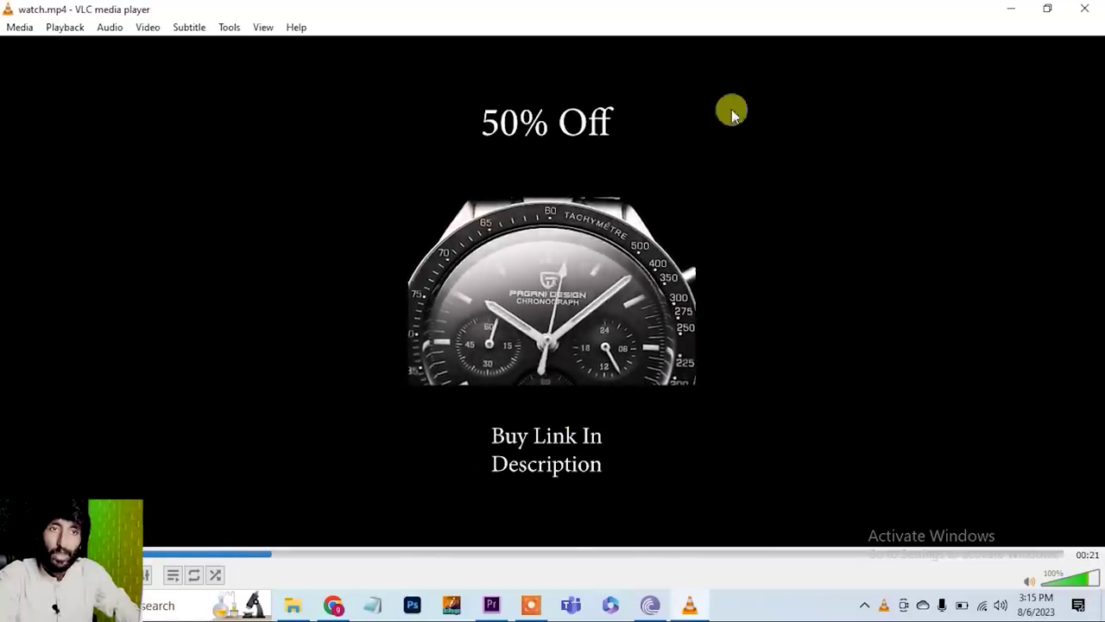
click(1085, 9)
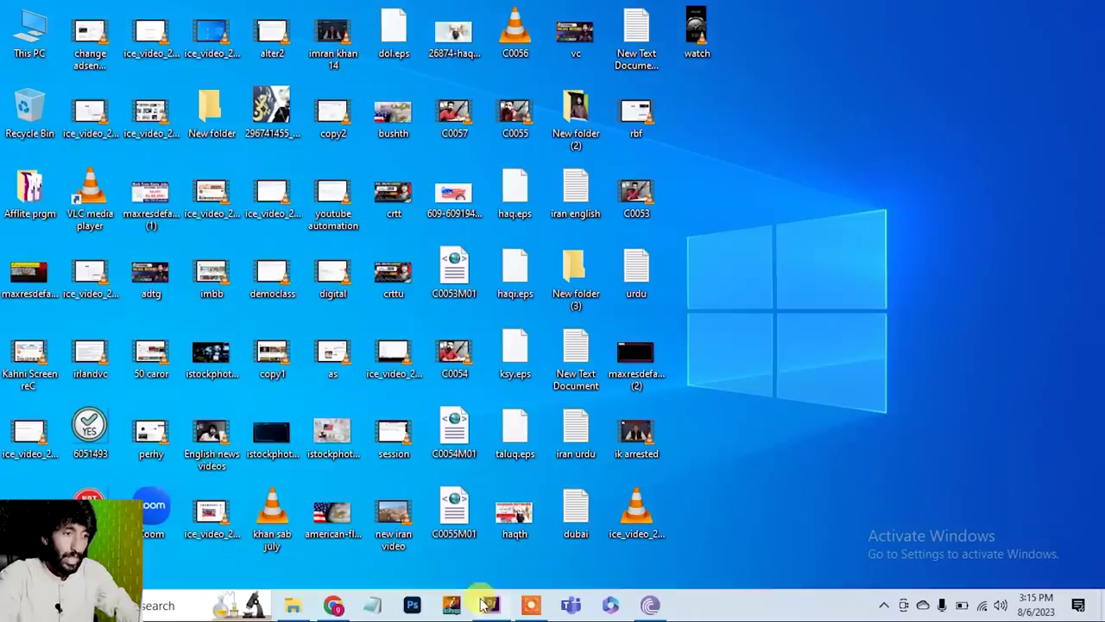
click(333, 607)
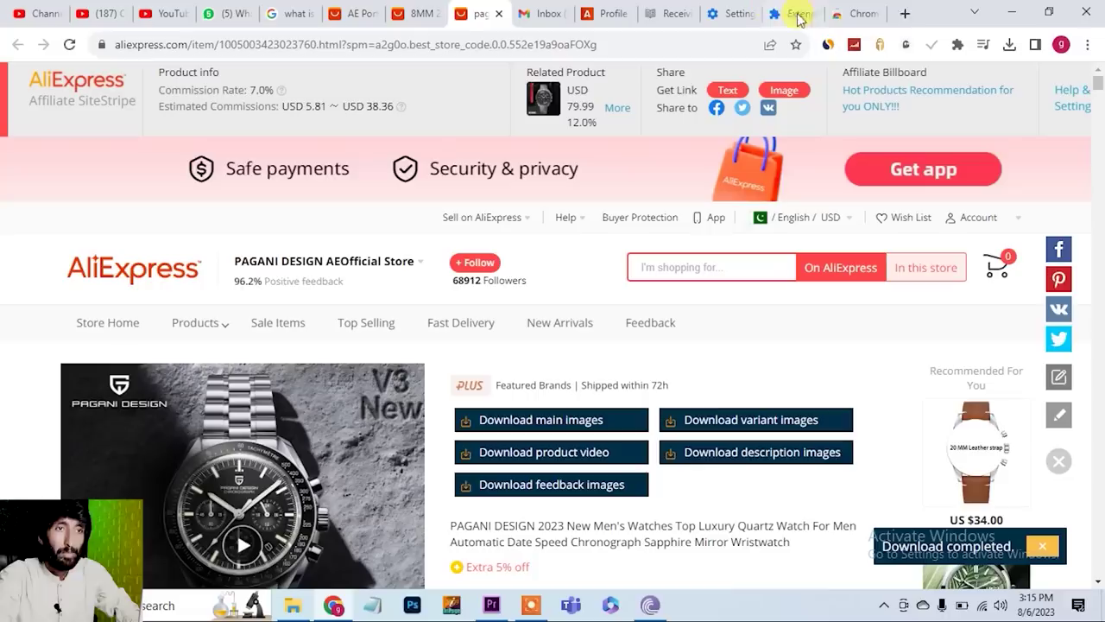
- Open TikTok and Instagram in new browser tabs
click(905, 15)
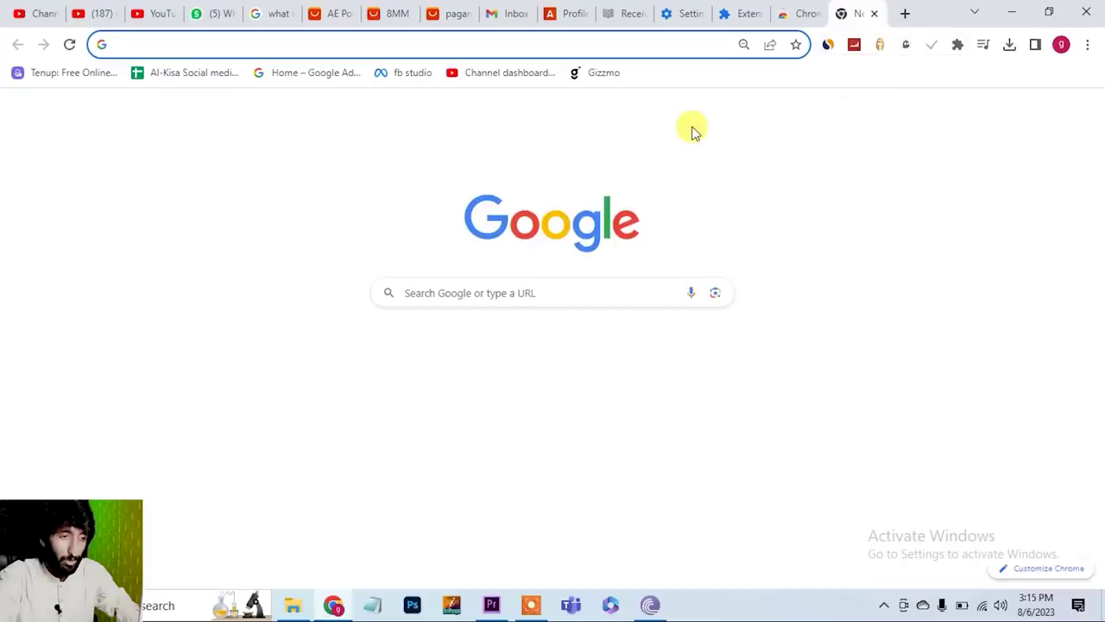
text(tiktok.com)
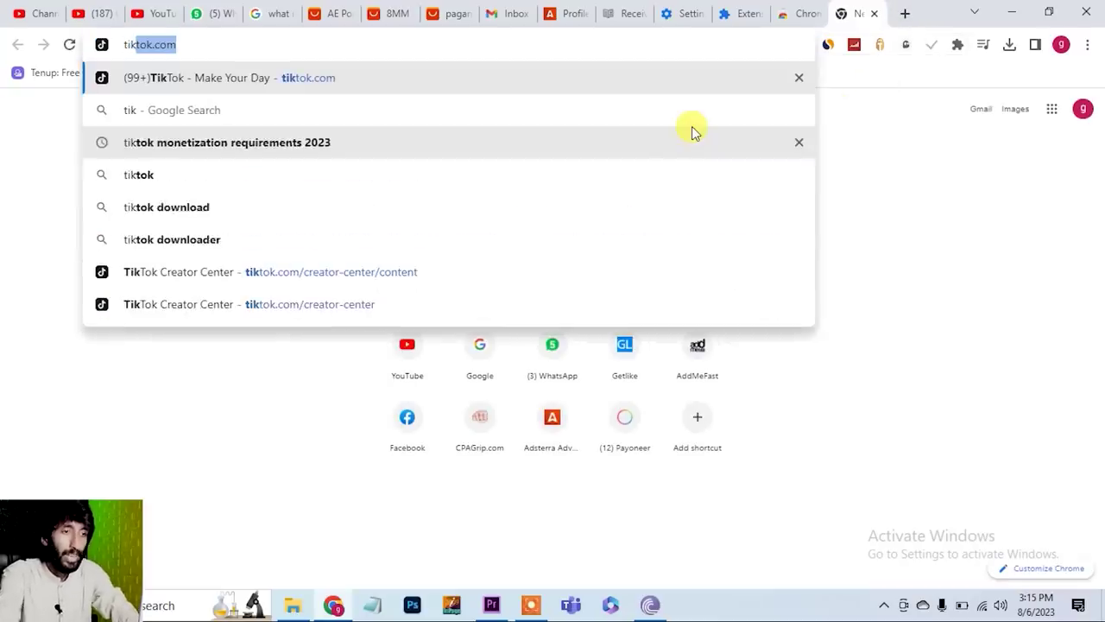
key(Return)
click(904, 16)
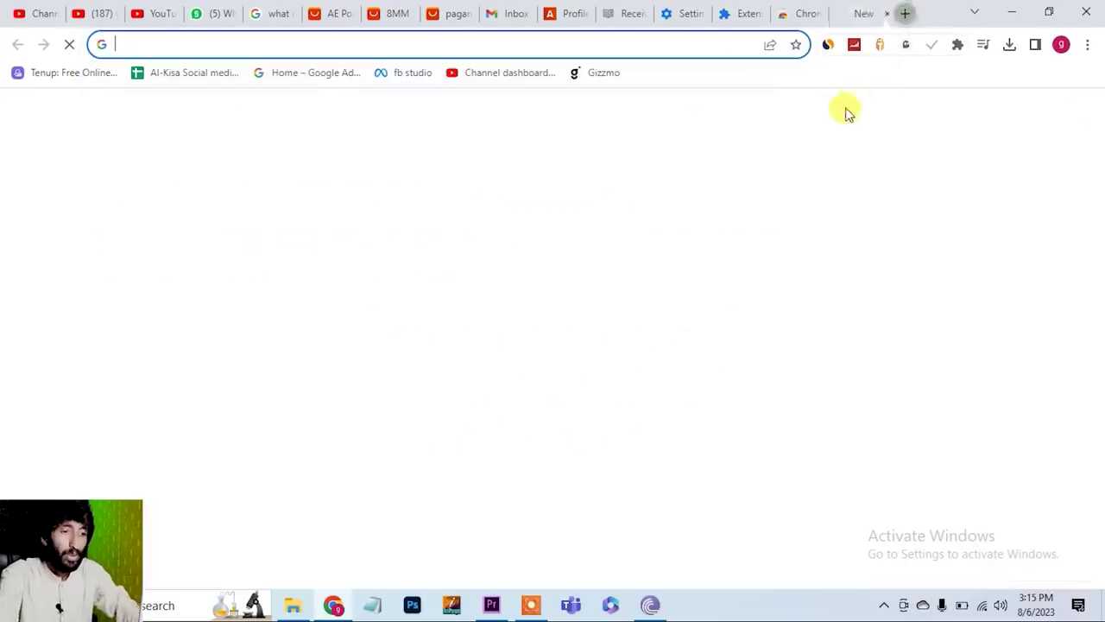
text(ins)
key(Return)
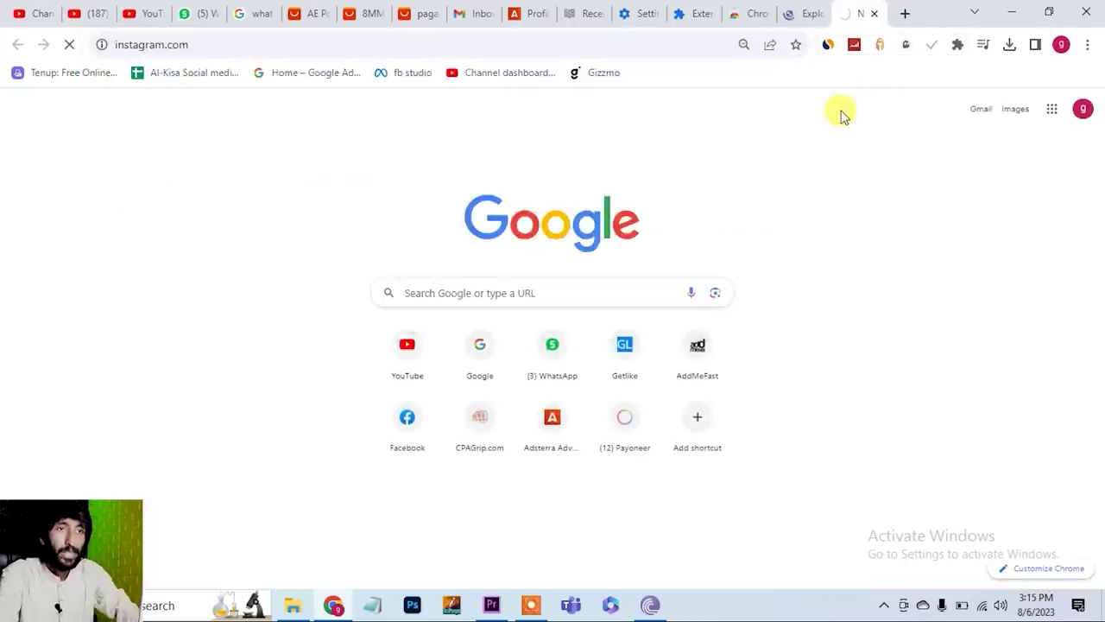
- Open Facebook and YouTube in new tabs, then go back to TikTok's Explore page
click(904, 13)
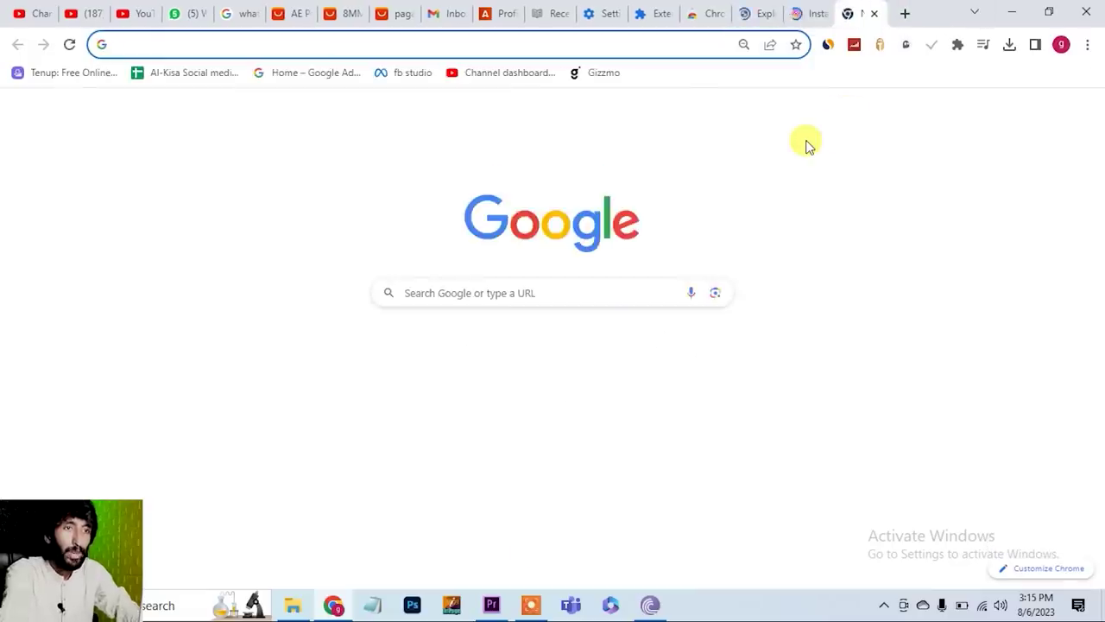
text(fa)
key(Return)
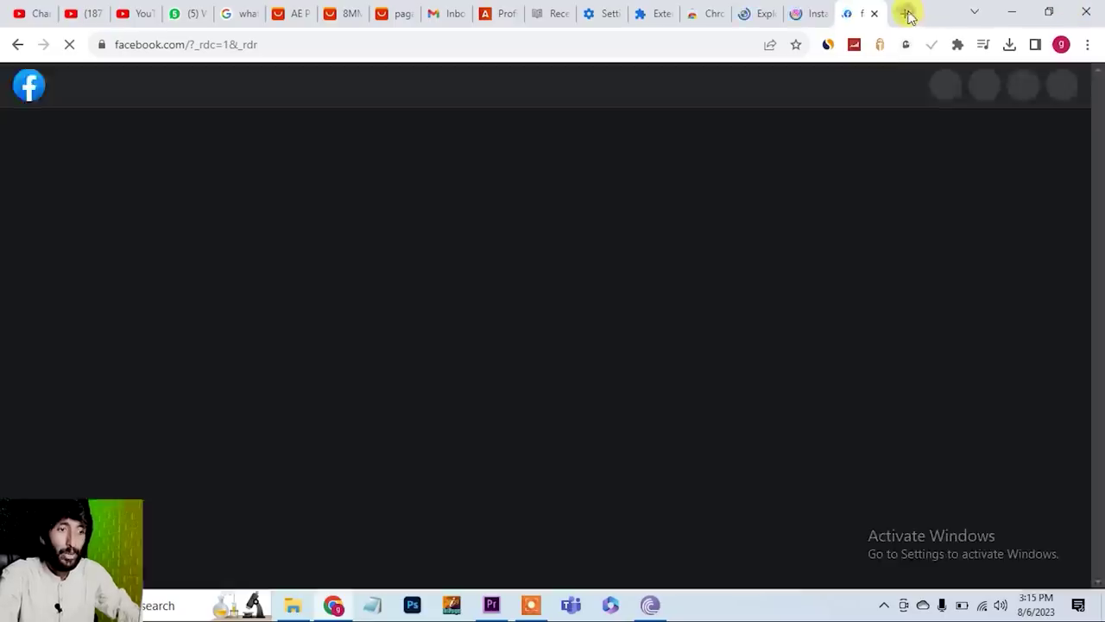
click(905, 13)
text(yo)
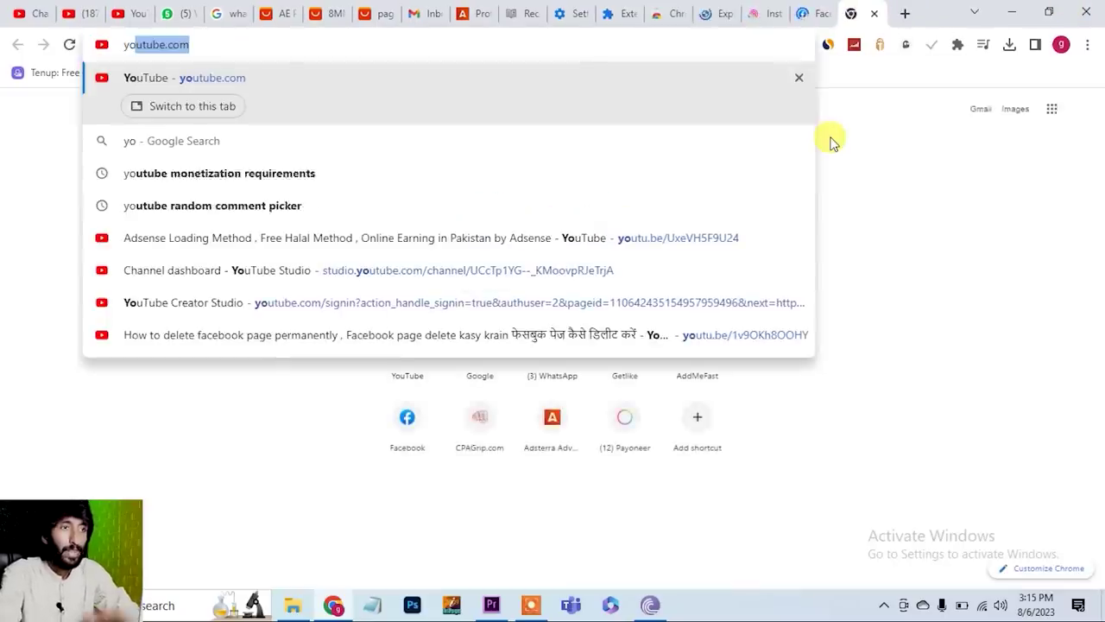
key(Return)
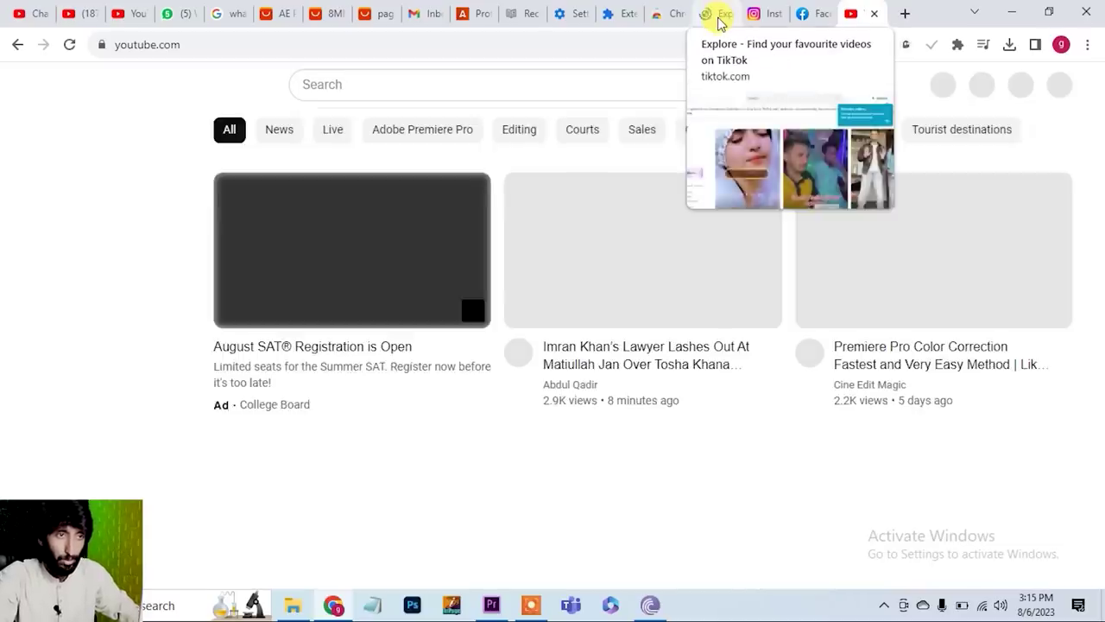
click(719, 22)
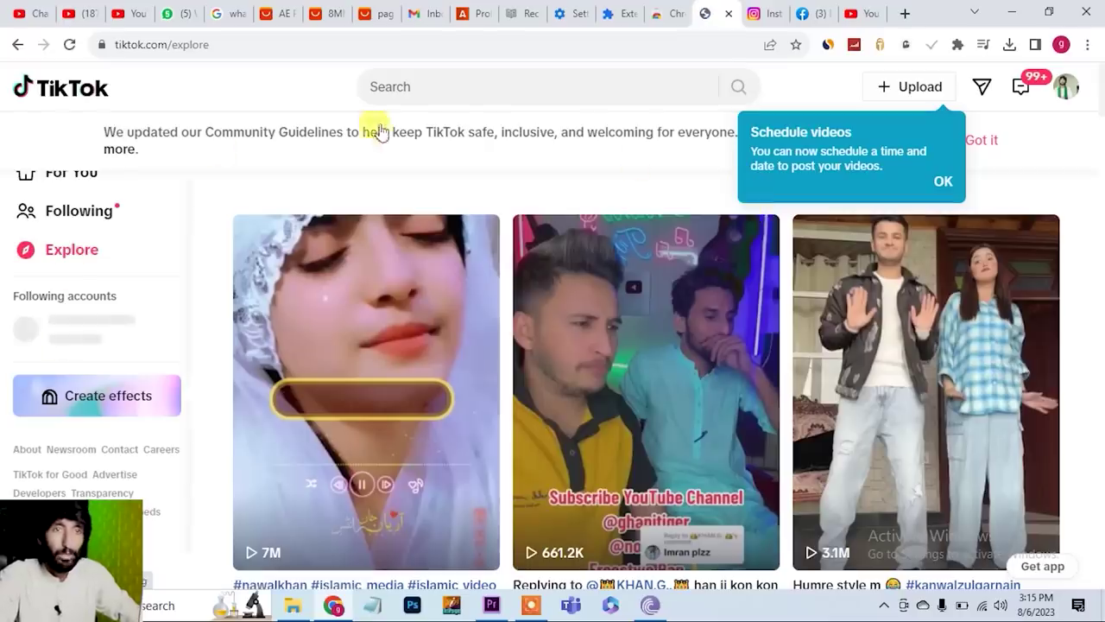
- From the TikTok profile's Upload page, drop watch.mp4 from the desktop to start uploading it
mouse_move(1064, 98)
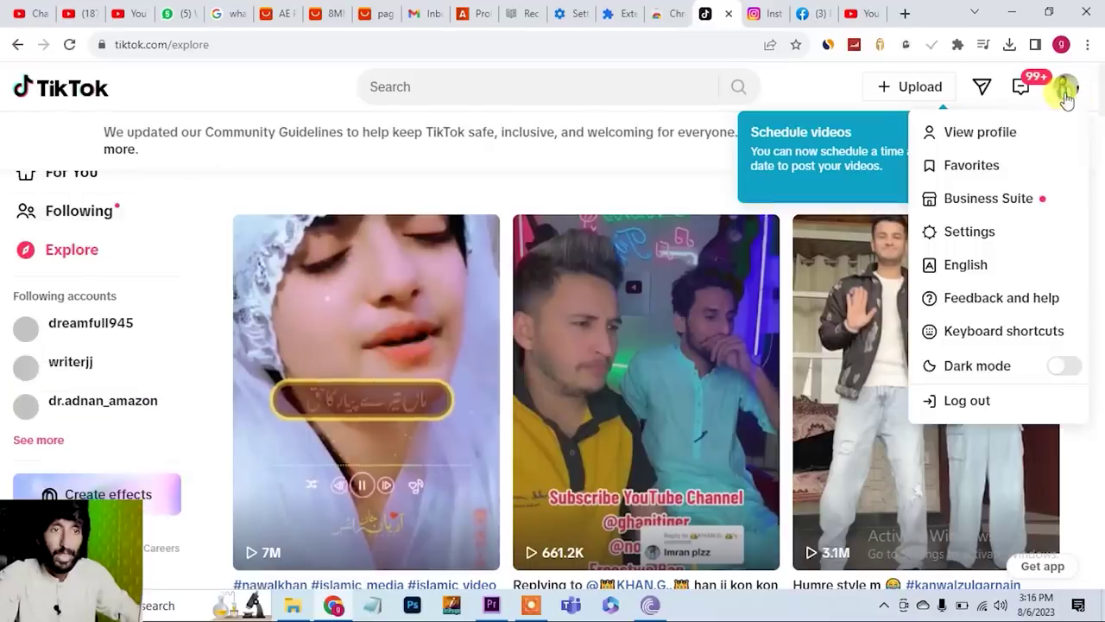
click(957, 135)
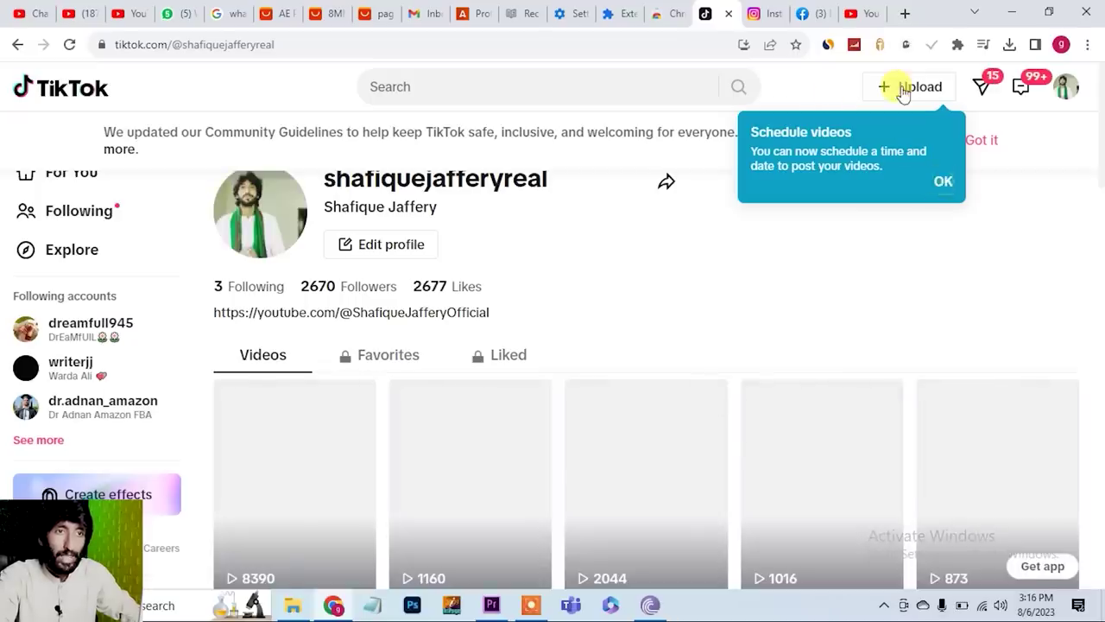
click(903, 90)
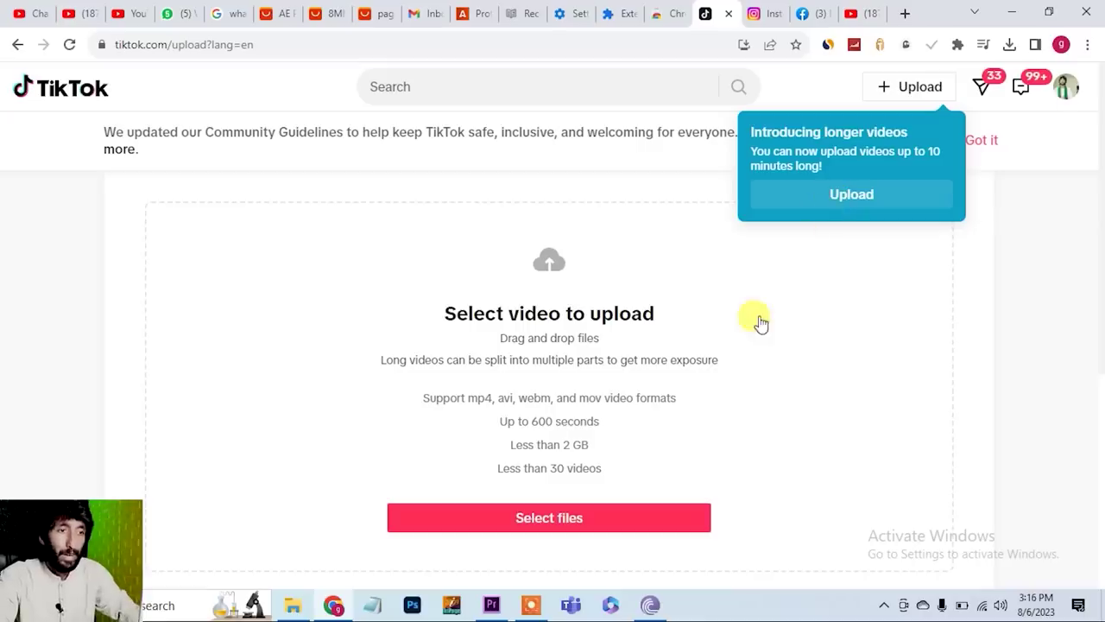
click(1014, 12)
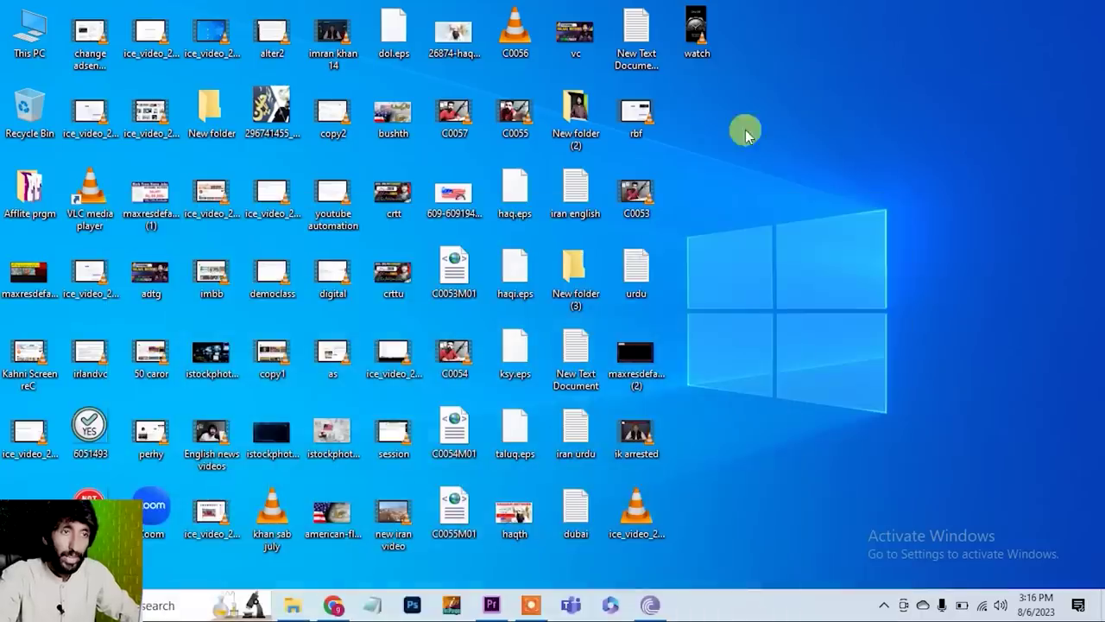
drag(698, 30, 530, 375)
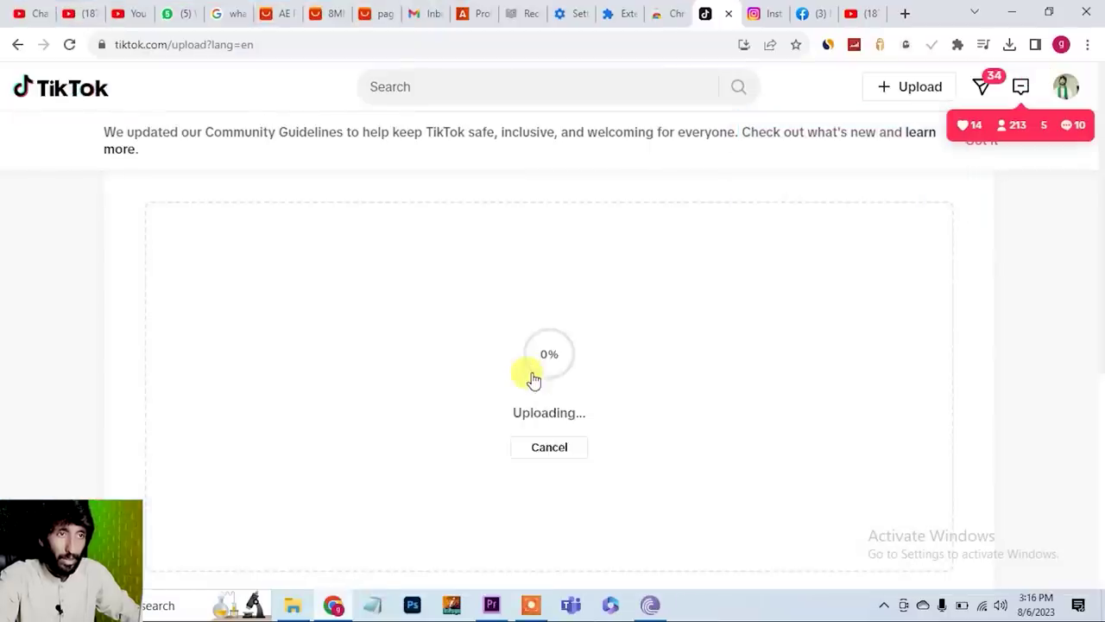
click(768, 13)
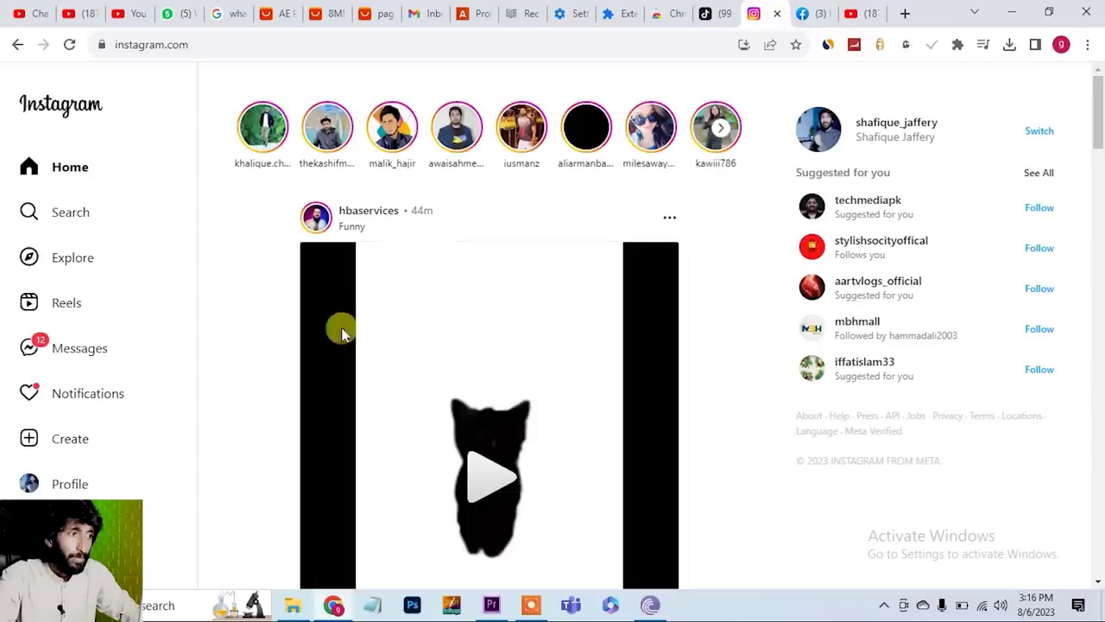
- Create a new Instagram reel from the watch video, moving past Crop and Edit
click(64, 302)
click(77, 443)
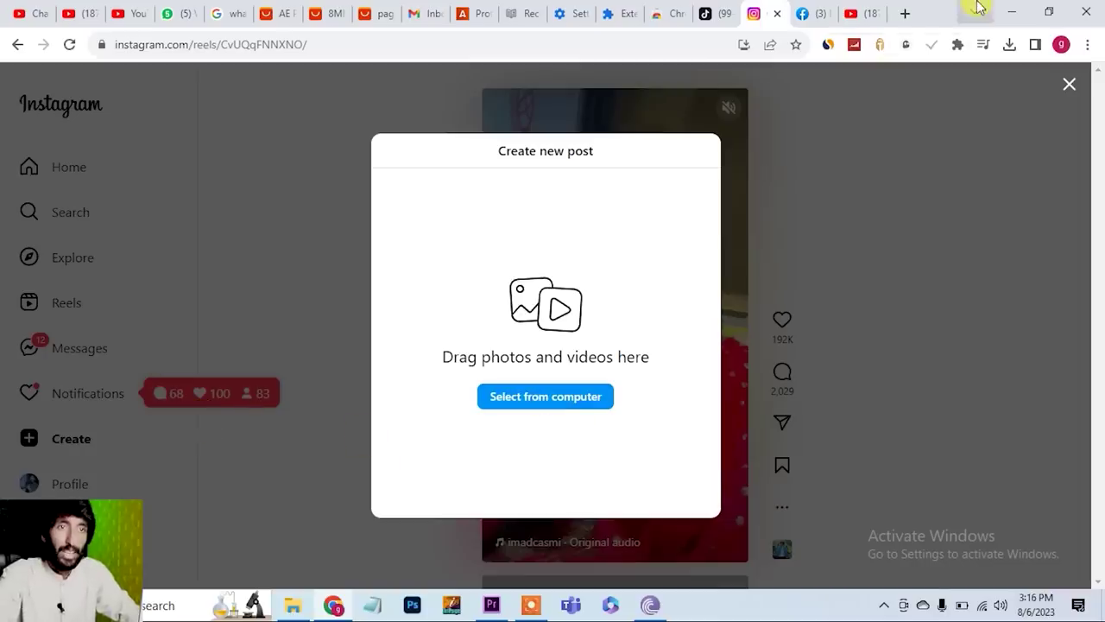
click(1010, 12)
drag(704, 34, 533, 349)
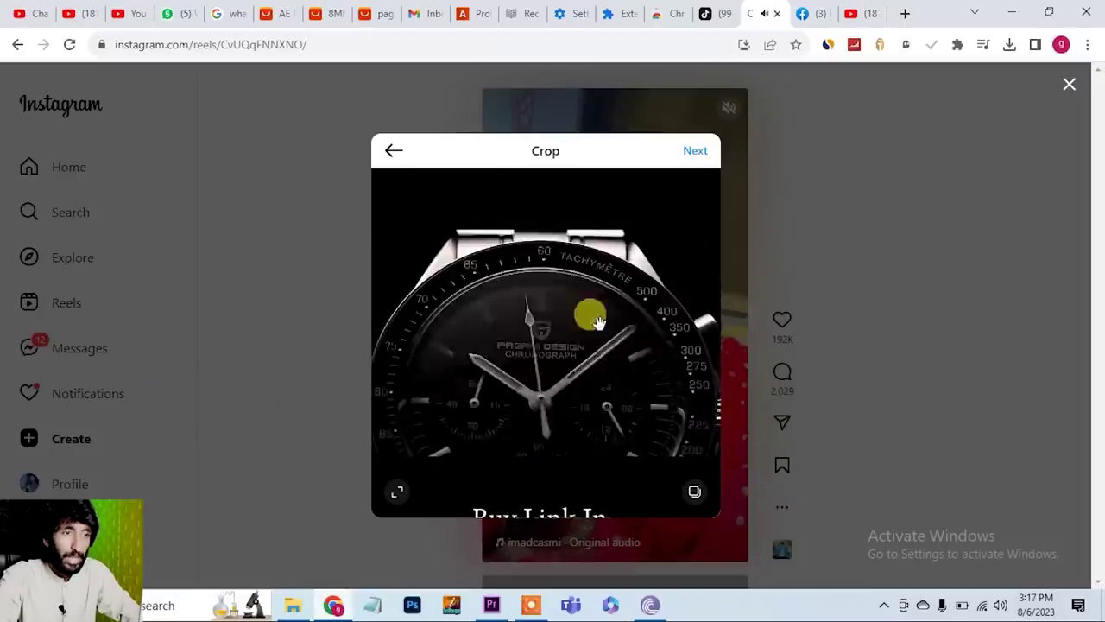
click(695, 152)
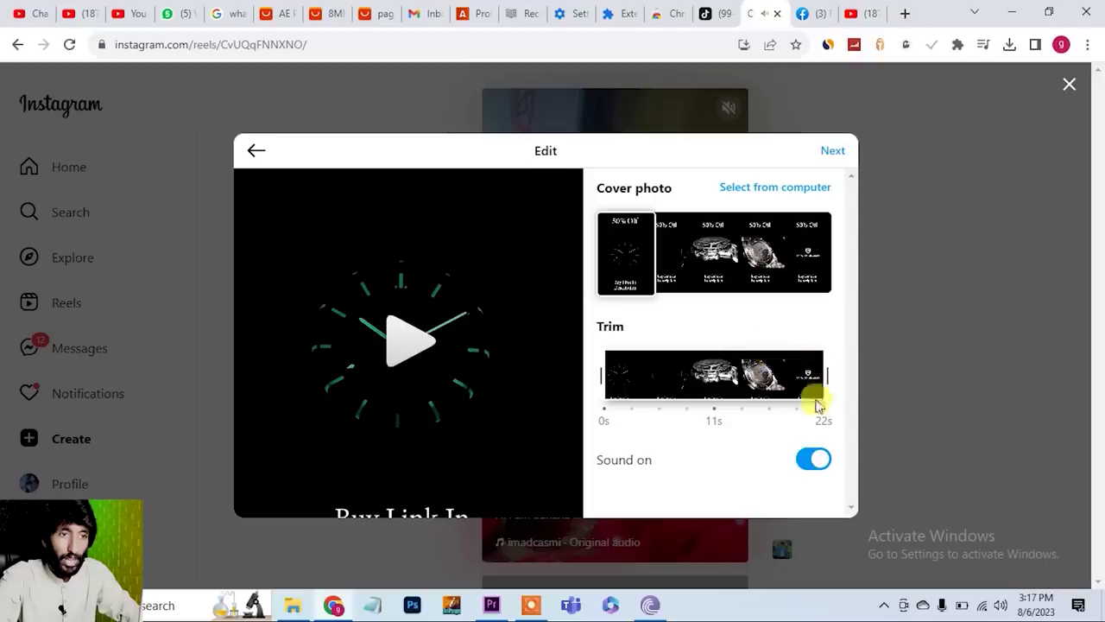
click(830, 152)
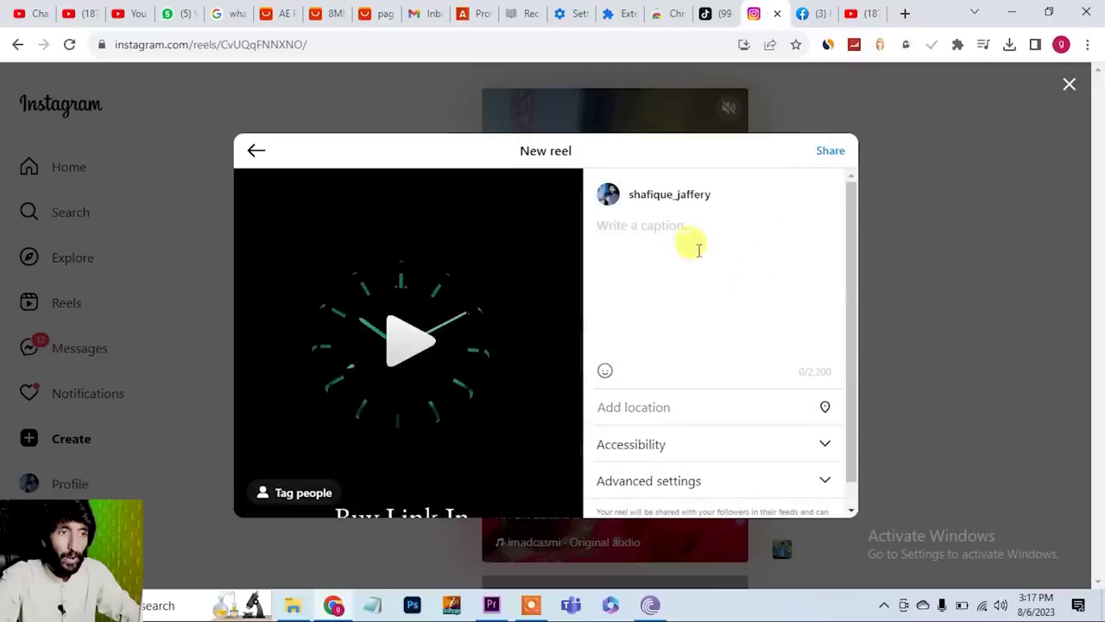
click(810, 13)
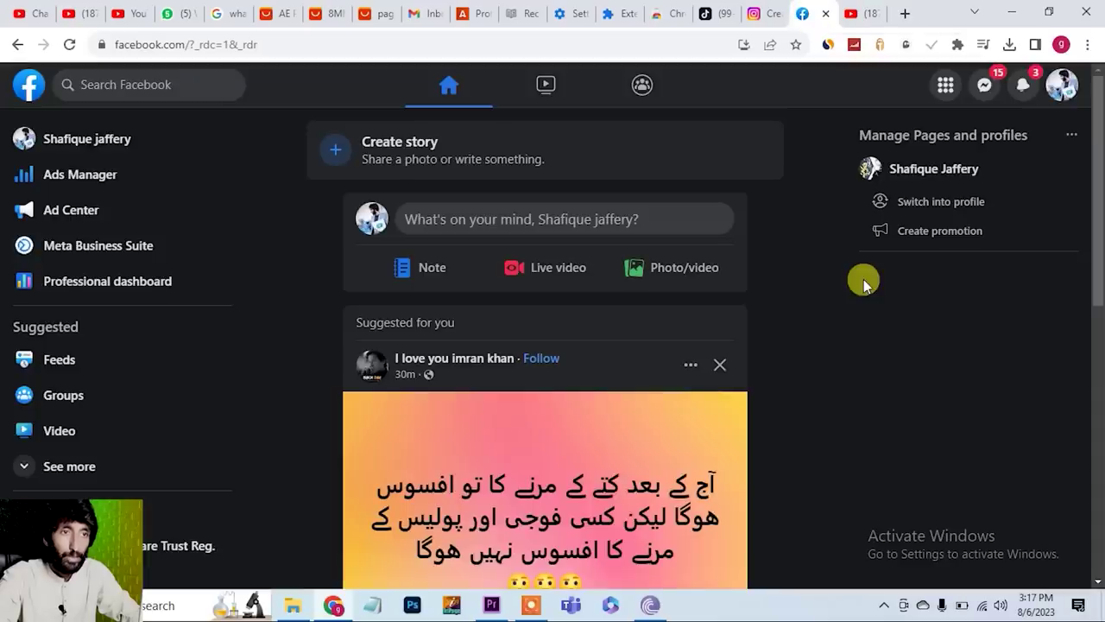
- Open the managed Facebook page from the account menu and start a Photo/video post
click(1063, 87)
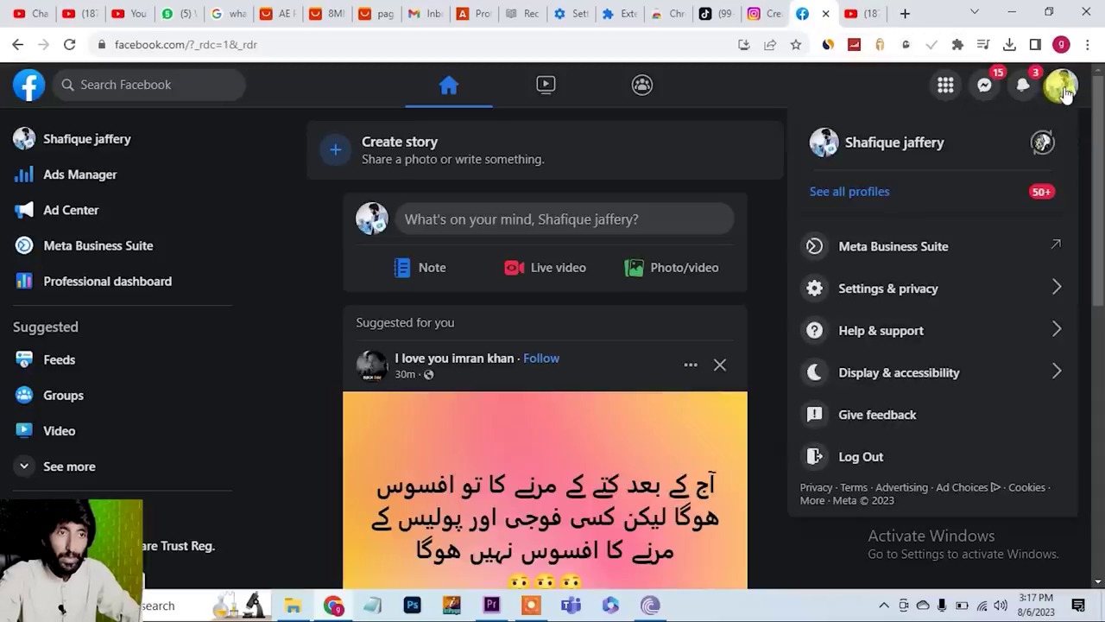
click(751, 93)
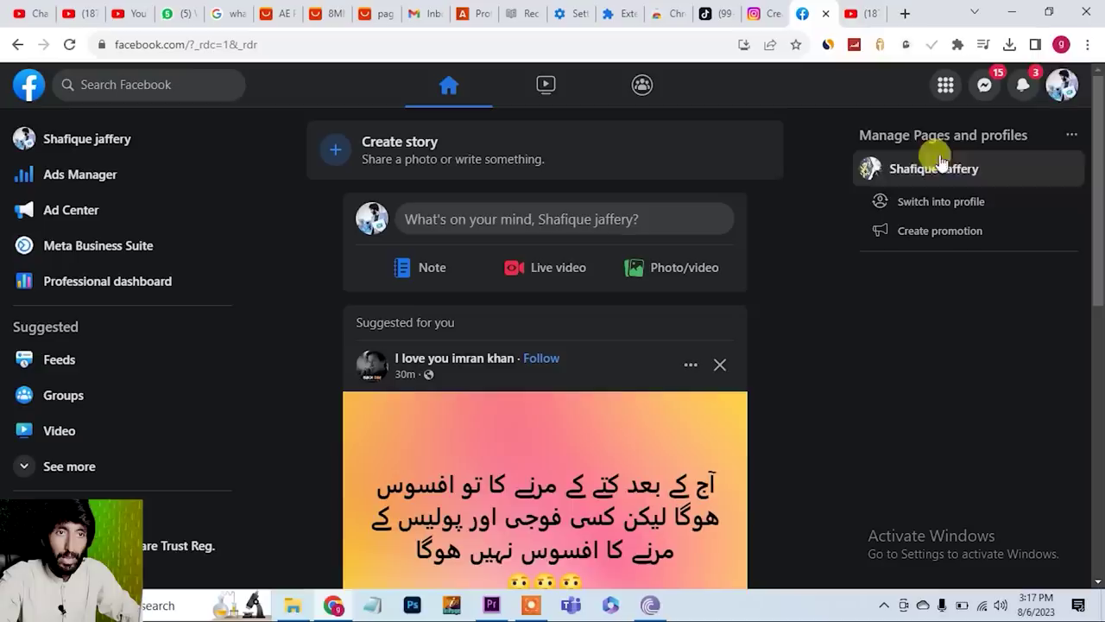
click(1055, 102)
click(894, 142)
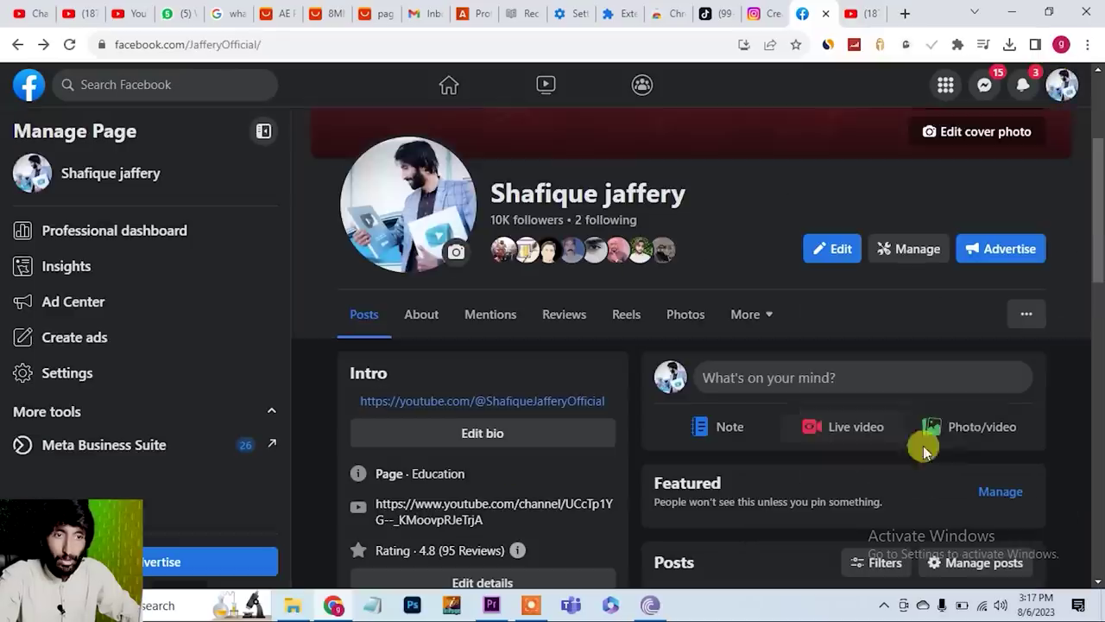
click(982, 434)
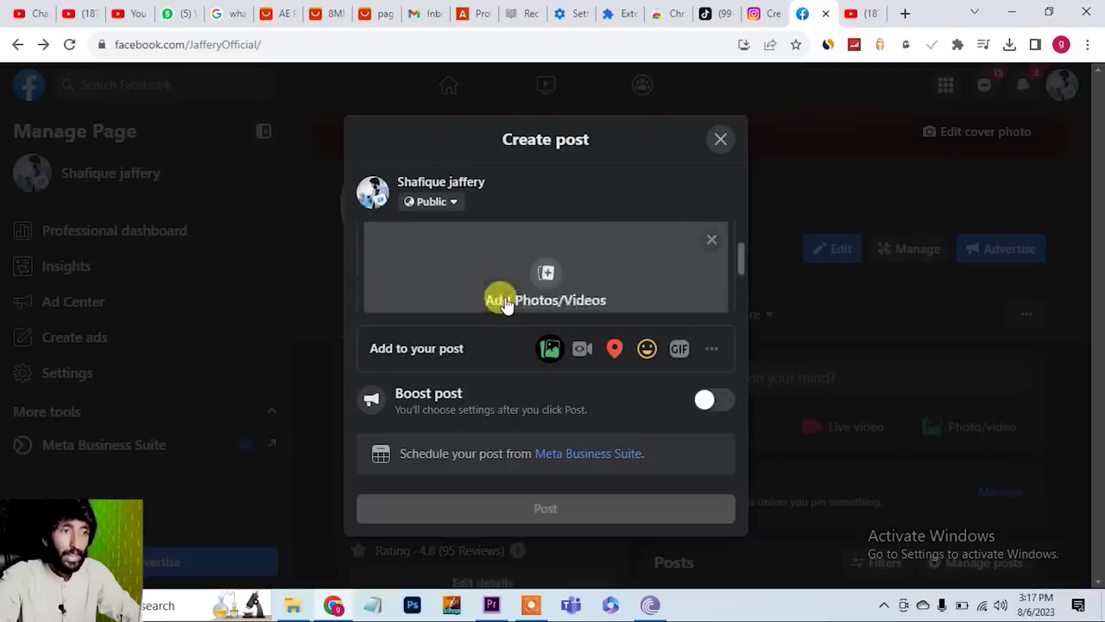
- Attach watch.mp4 from the Desktop to the Facebook post
click(557, 259)
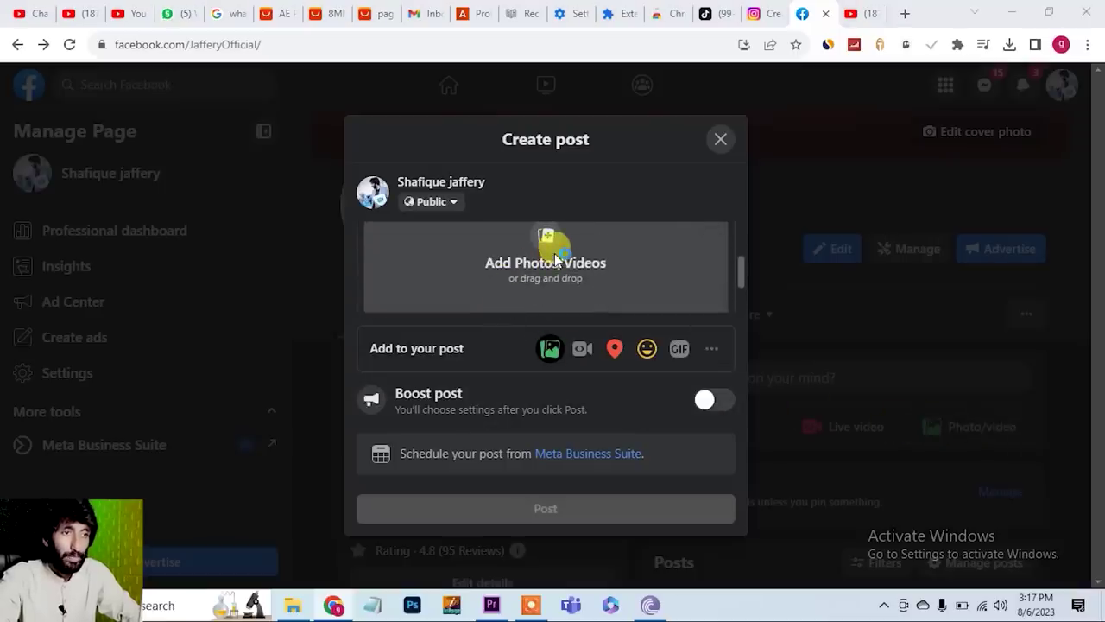
click(67, 164)
text(wa)
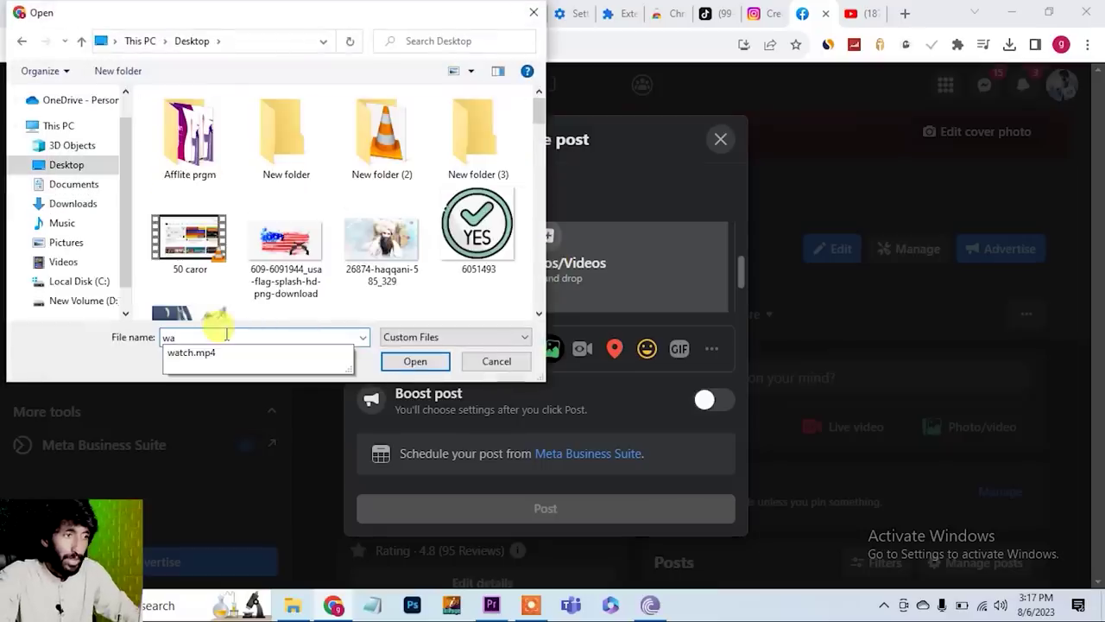
click(193, 354)
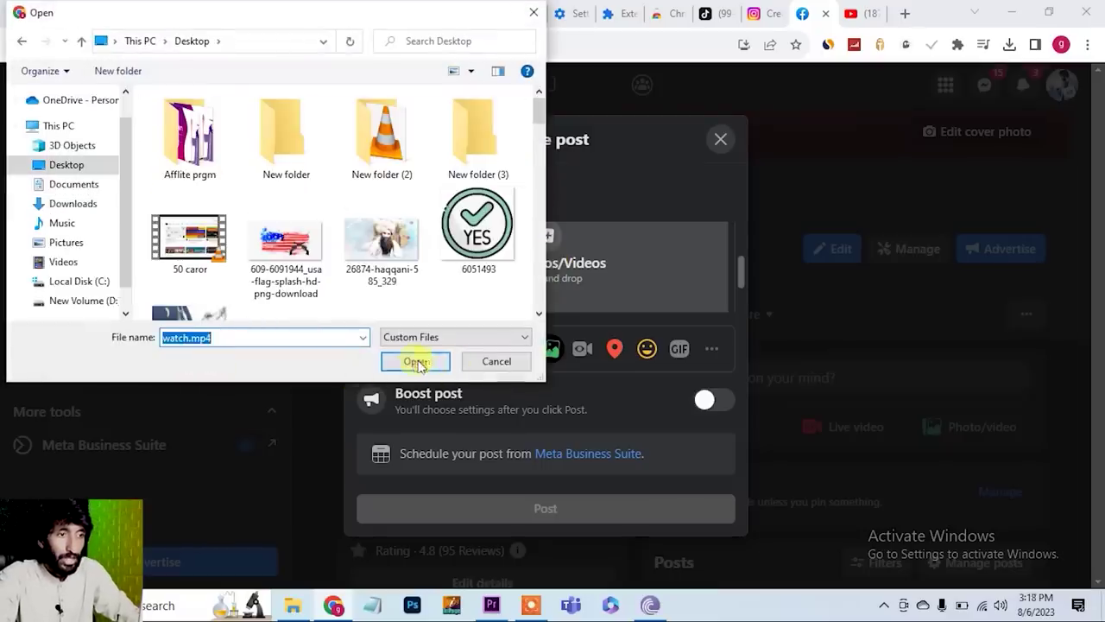
click(417, 361)
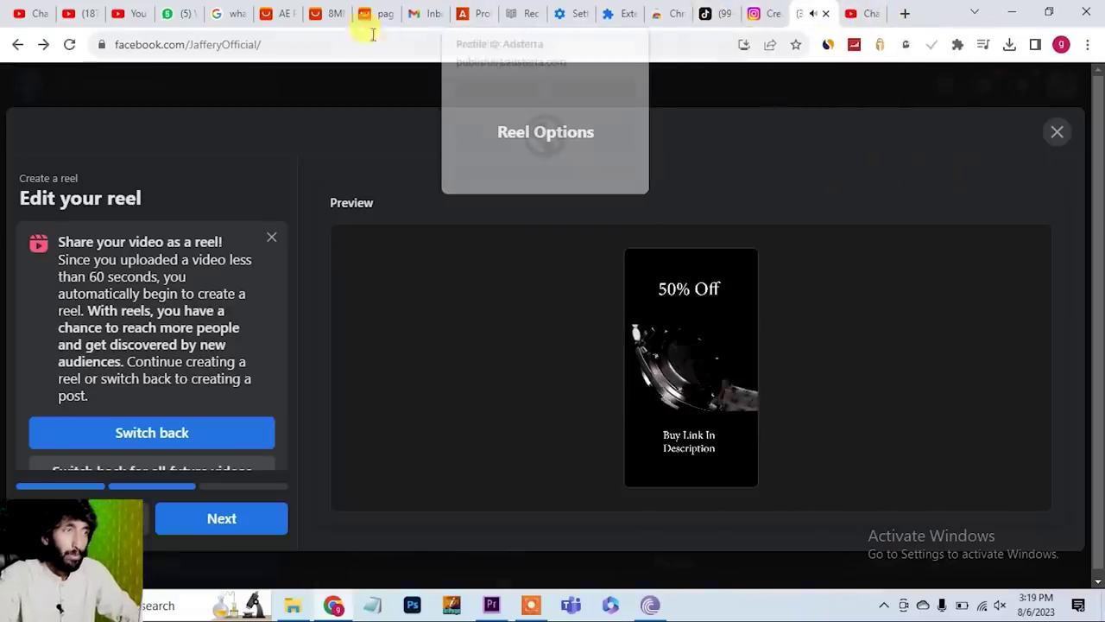
click(329, 19)
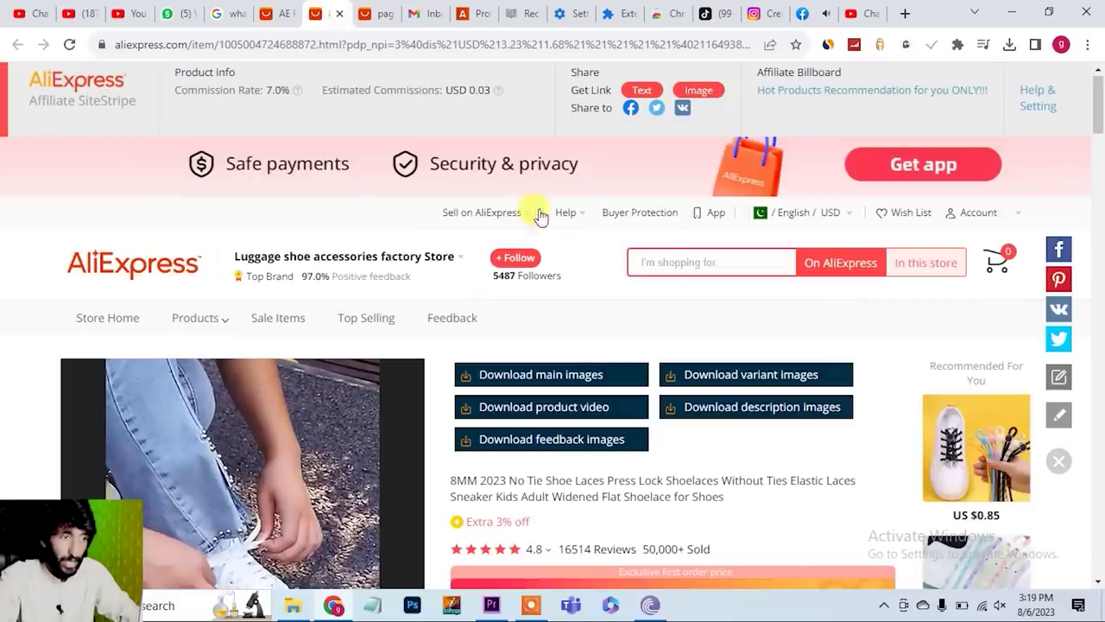
- Generate and copy the PAGANI DESIGN watch's affiliate text link
click(388, 11)
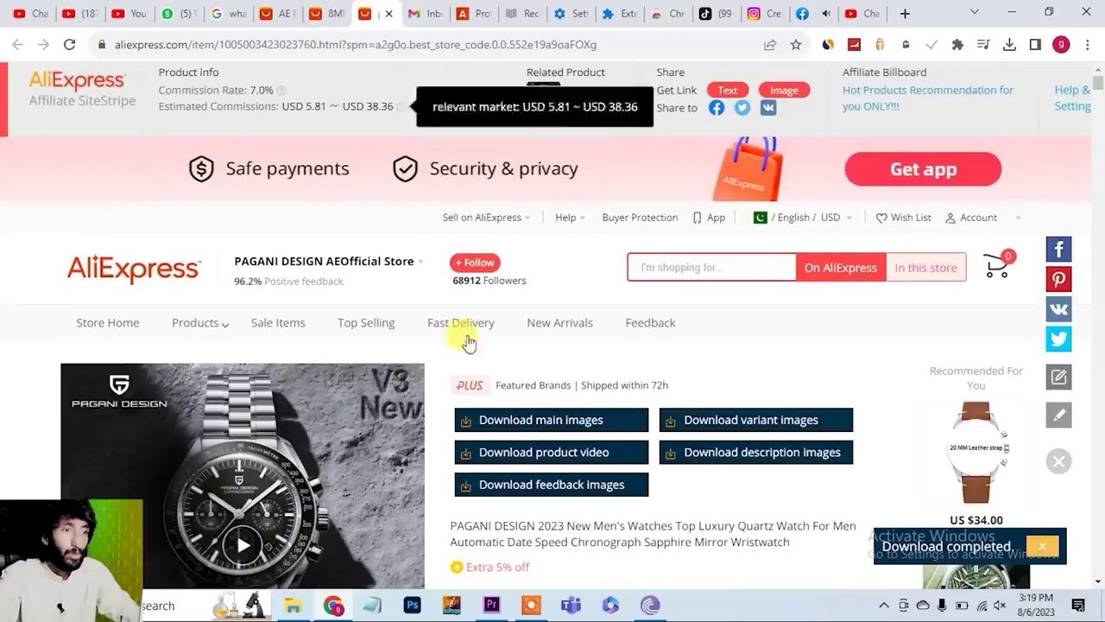
scroll(509, 418, down, 2)
scroll(506, 419, up, 2)
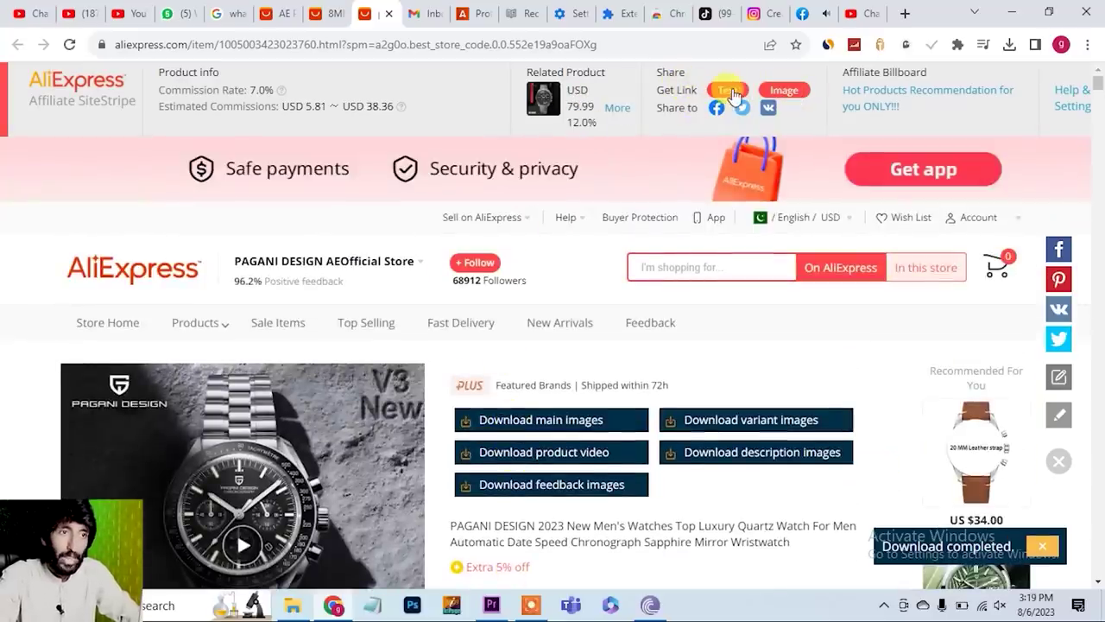
click(730, 91)
click(850, 219)
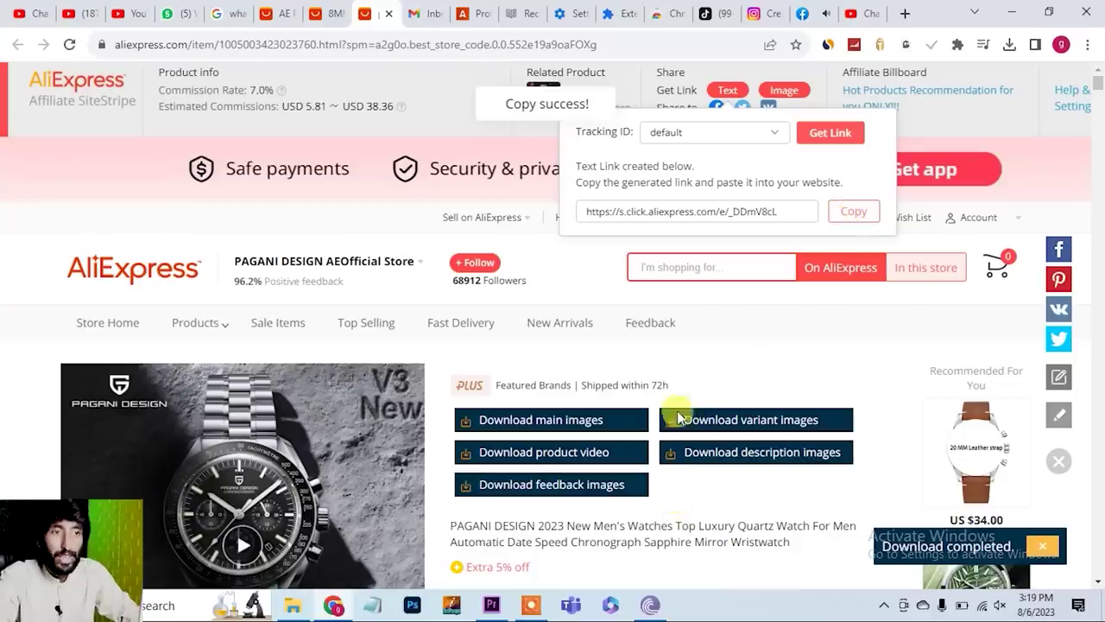
- Select and copy the watch's full product title
scroll(466, 518, down, 2)
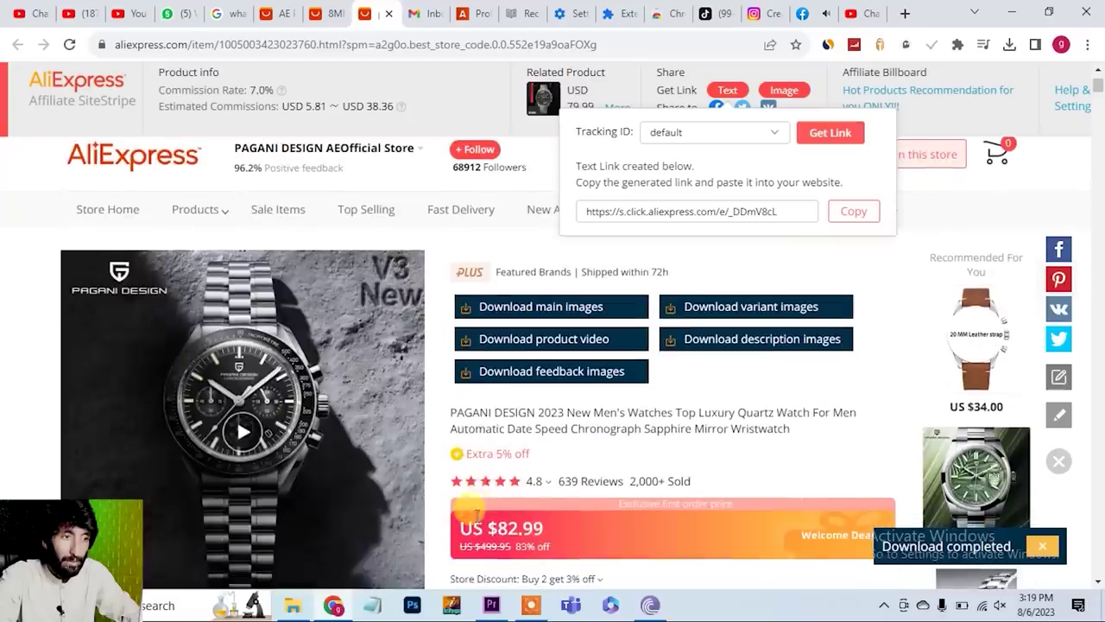
drag(450, 412, 784, 424)
right_click(700, 421)
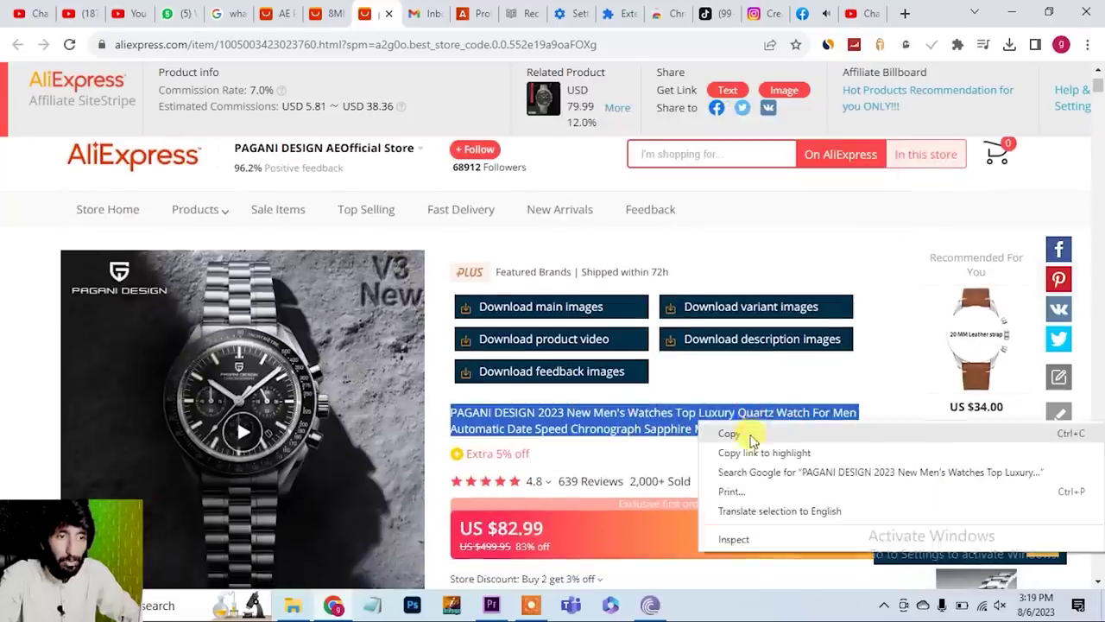
click(740, 432)
click(704, 15)
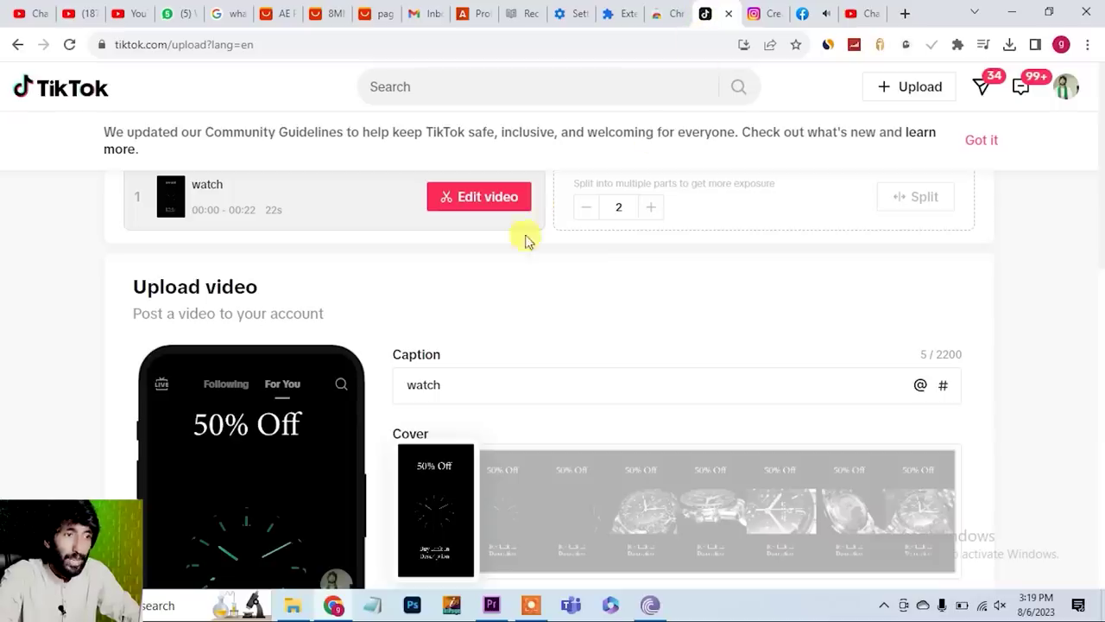
- Replace the TikTok caption with the copied product title and start a new line
scroll(605, 393, down, 3)
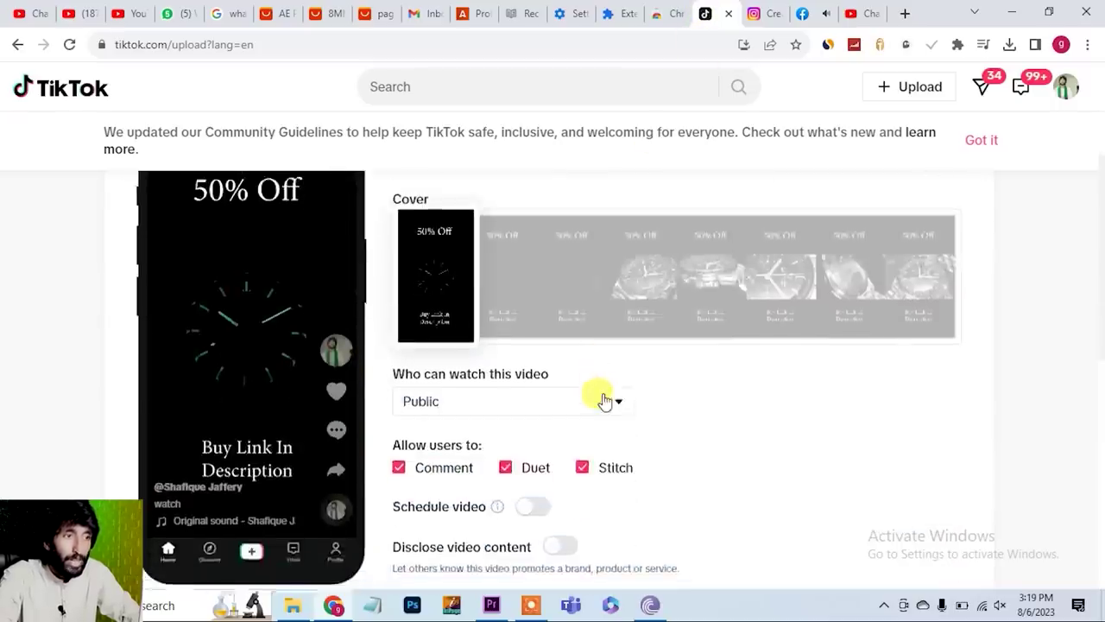
scroll(599, 394, up, 2)
drag(468, 330, 361, 339)
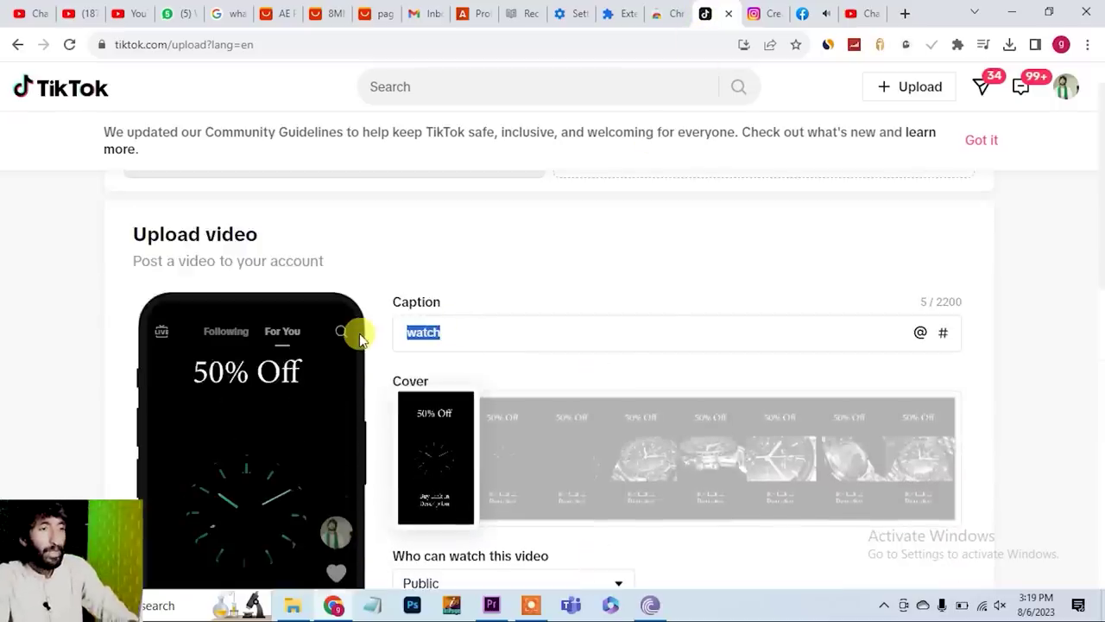
key(ctrl+v)
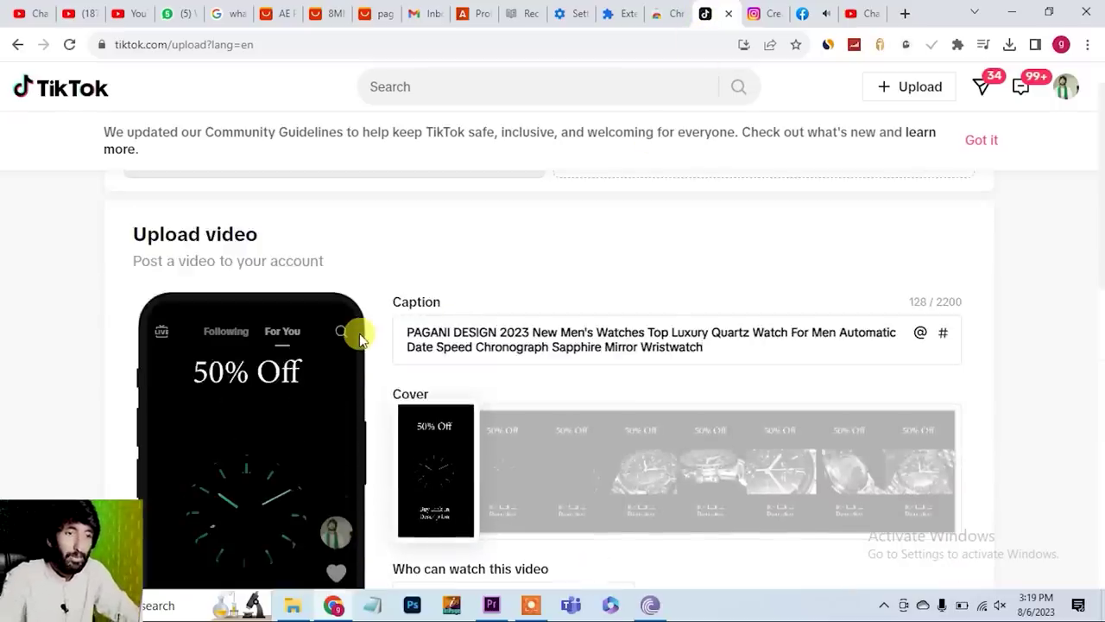
key(Return)
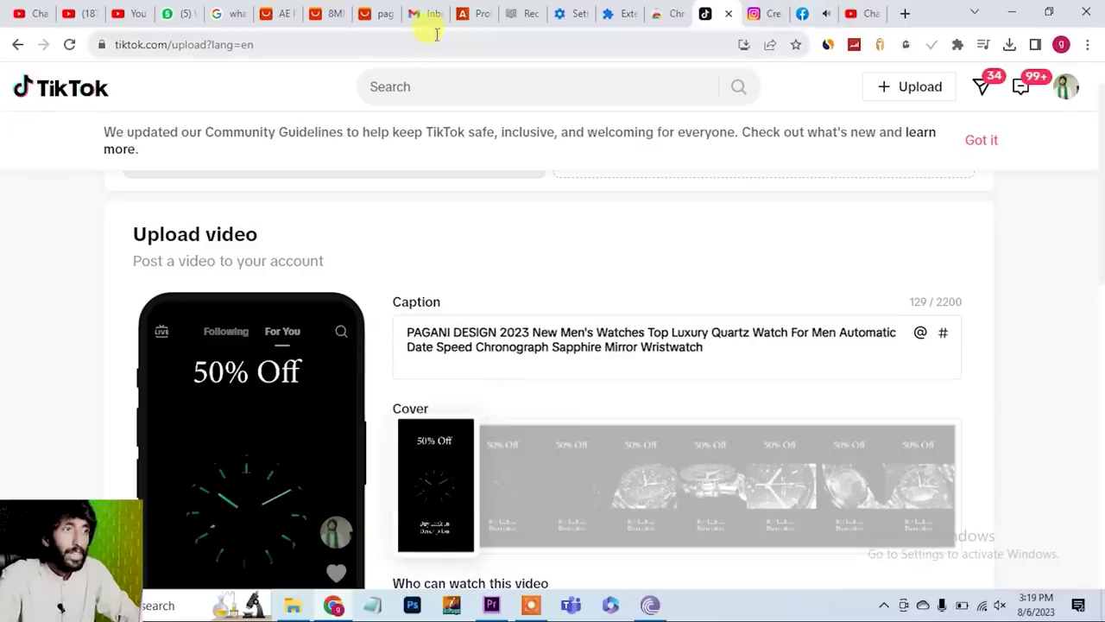
- Copy a fresh AliExpress affiliate text link and paste it into the TikTok caption
click(367, 16)
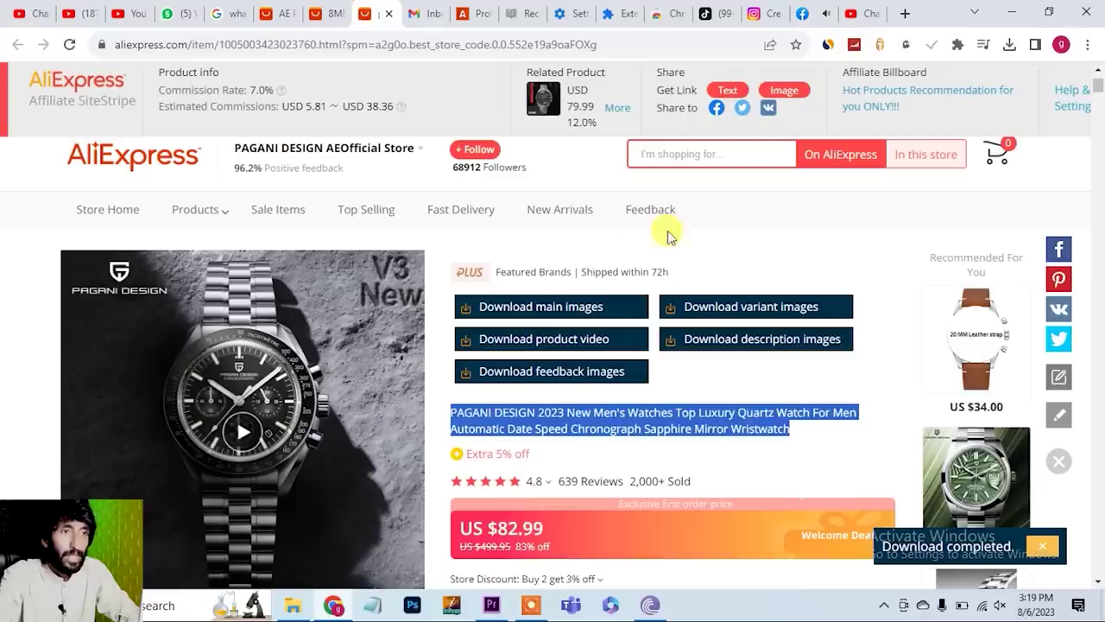
click(730, 89)
click(858, 213)
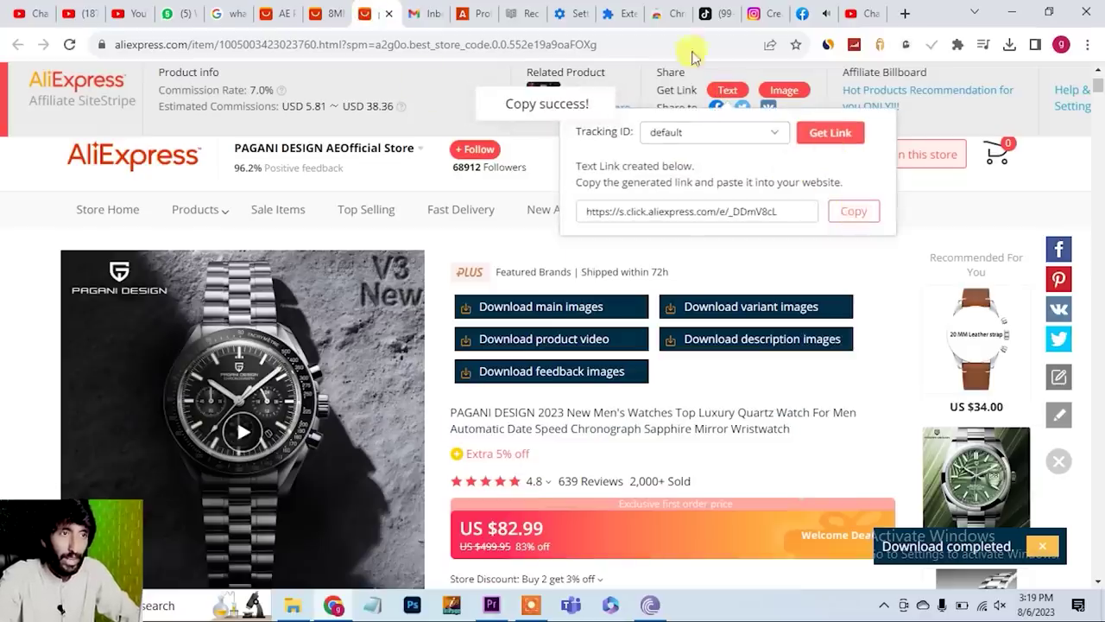
click(706, 14)
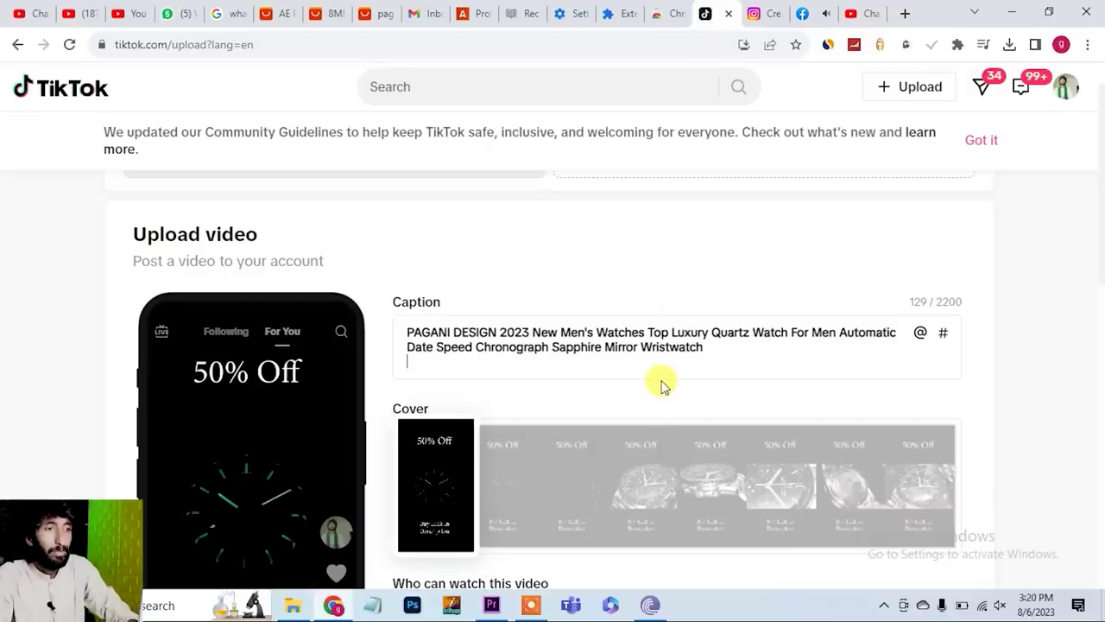
key(ctrl+v)
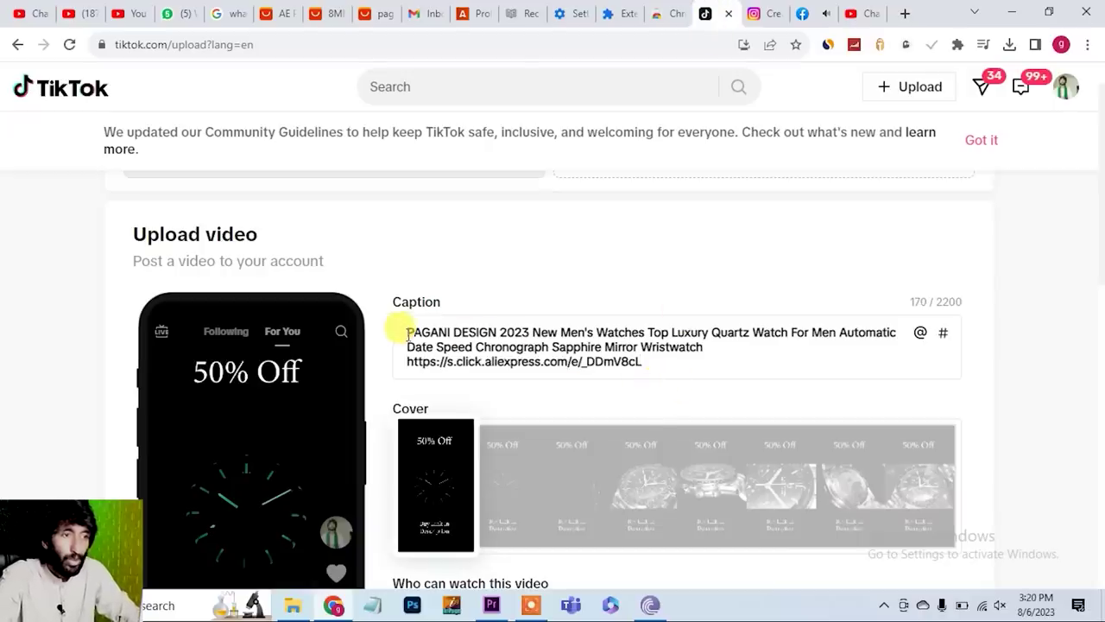
- Copy the full TikTok caption with the link and paste it into Instagram's reel caption
drag(407, 334, 683, 365)
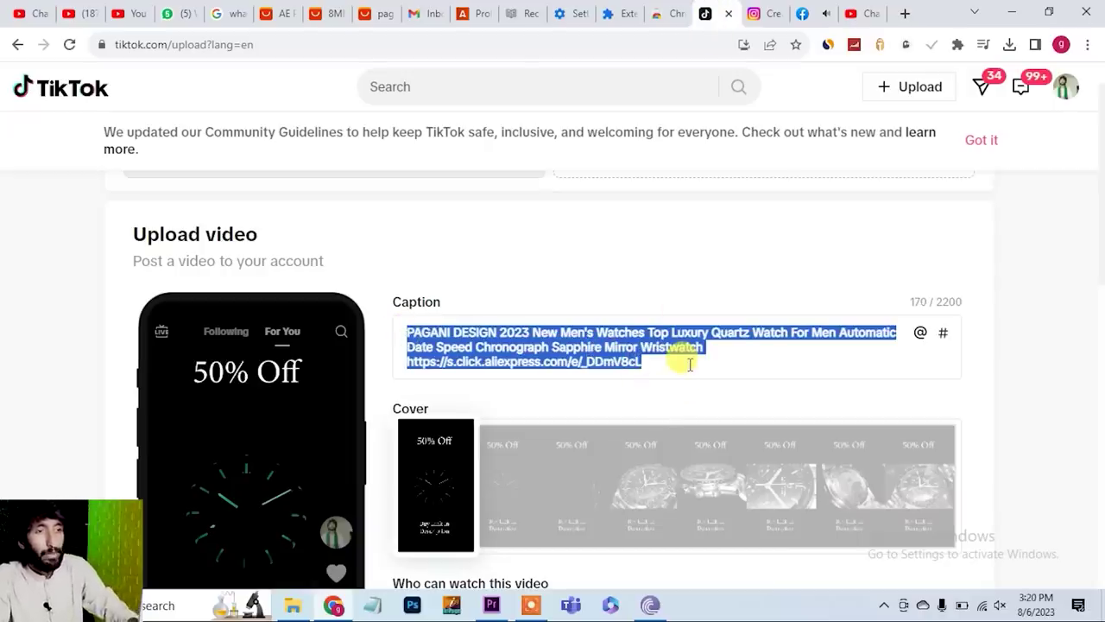
click(1064, 334)
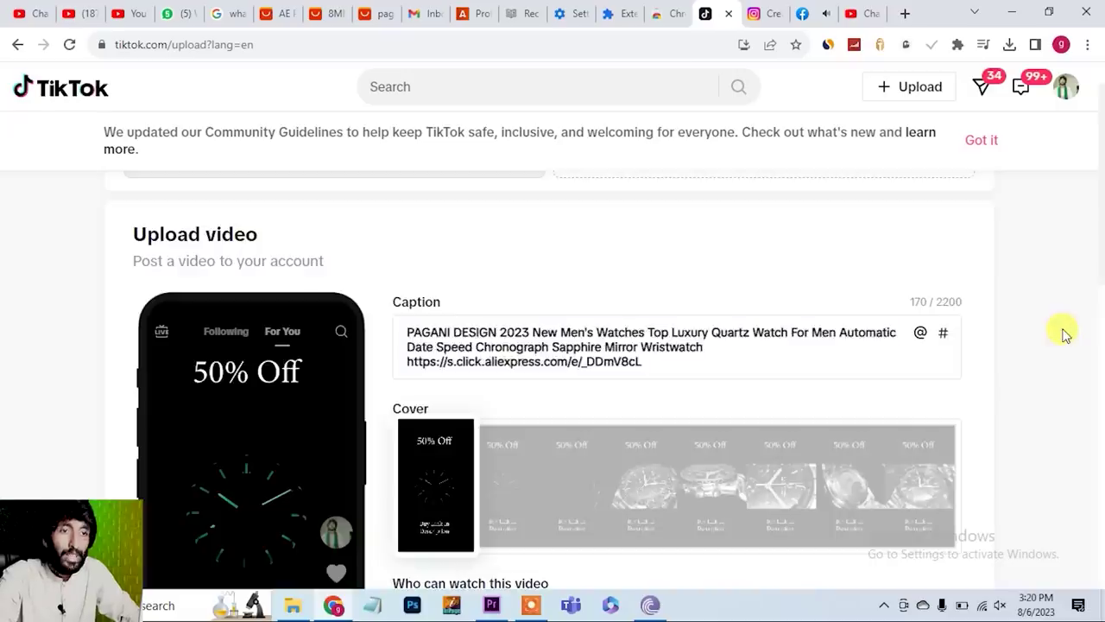
scroll(1066, 331, down, 6)
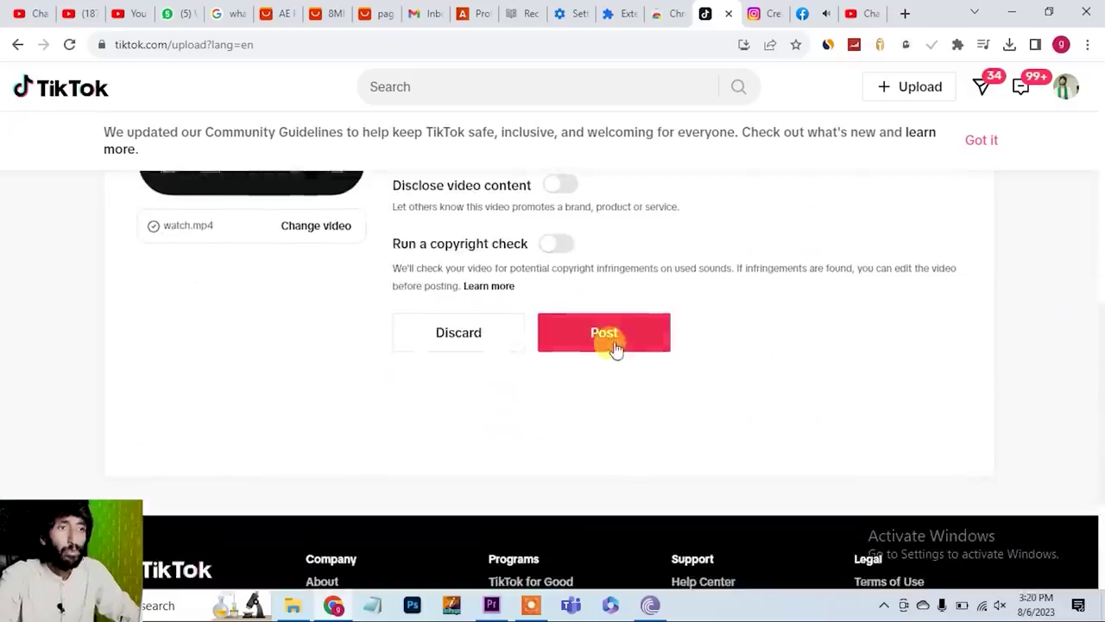
click(769, 12)
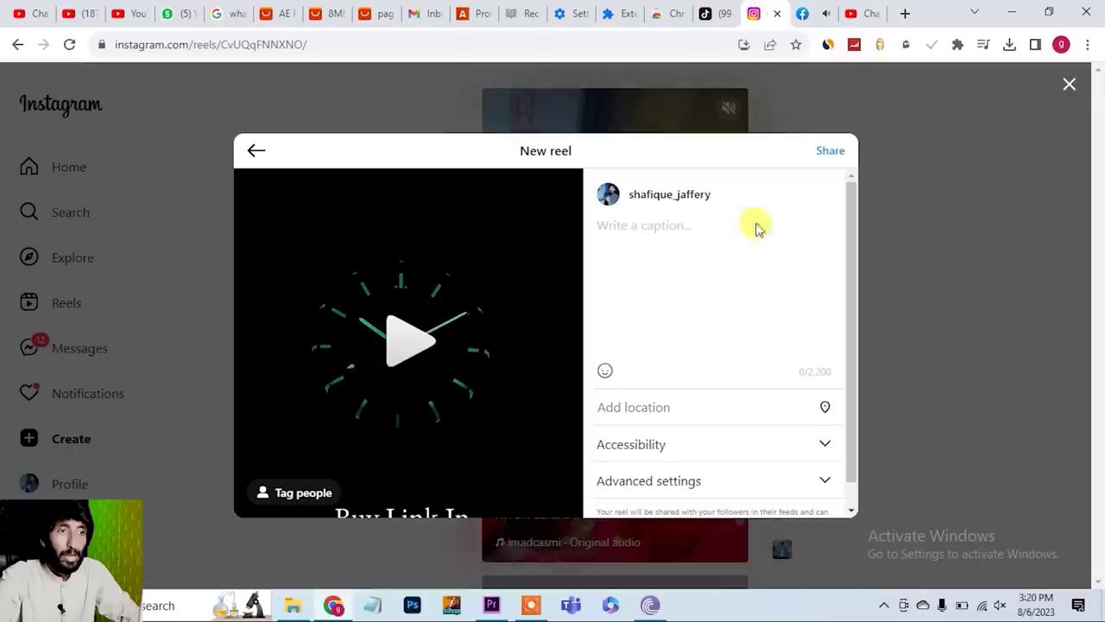
key(ctrl+v)
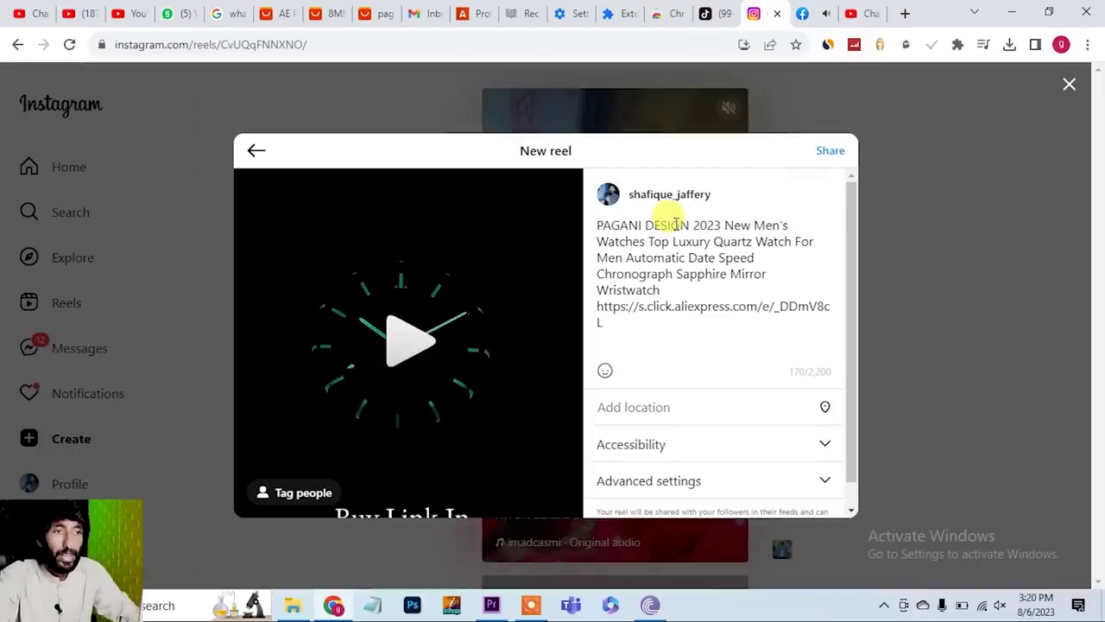
- Advance the Facebook watch reel to Add details and paste the title and affiliate link as its description
click(814, 12)
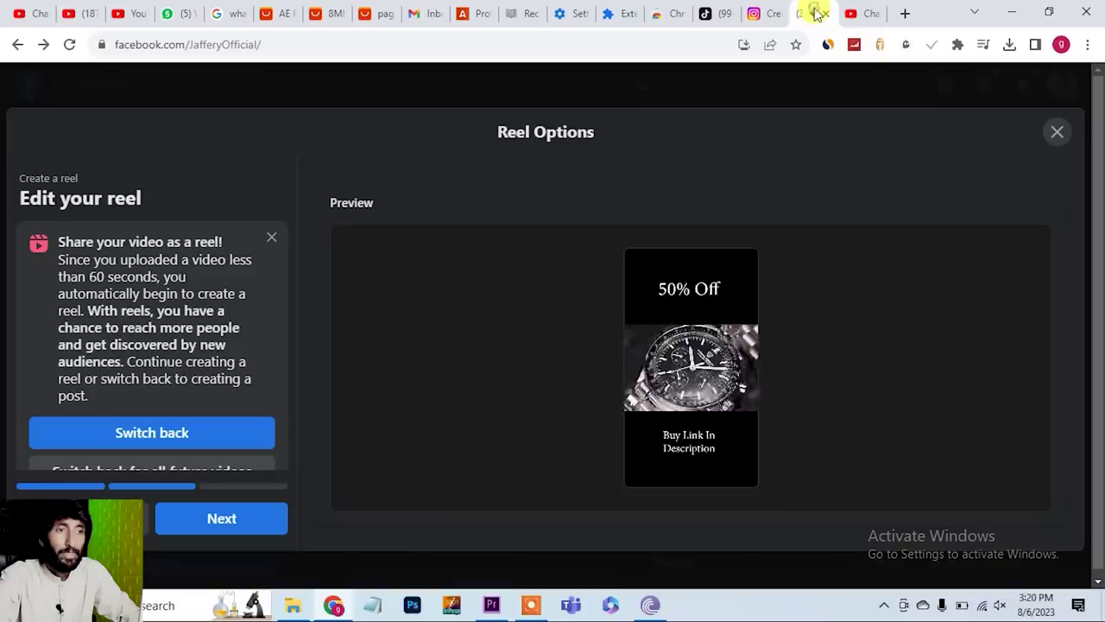
scroll(193, 432, down, 1)
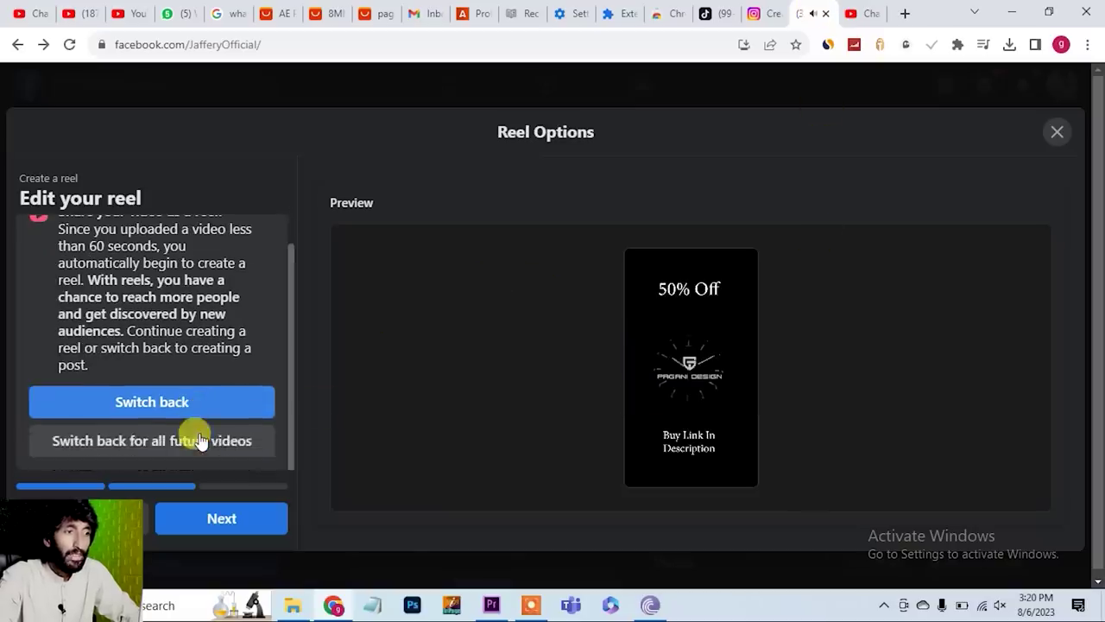
click(215, 521)
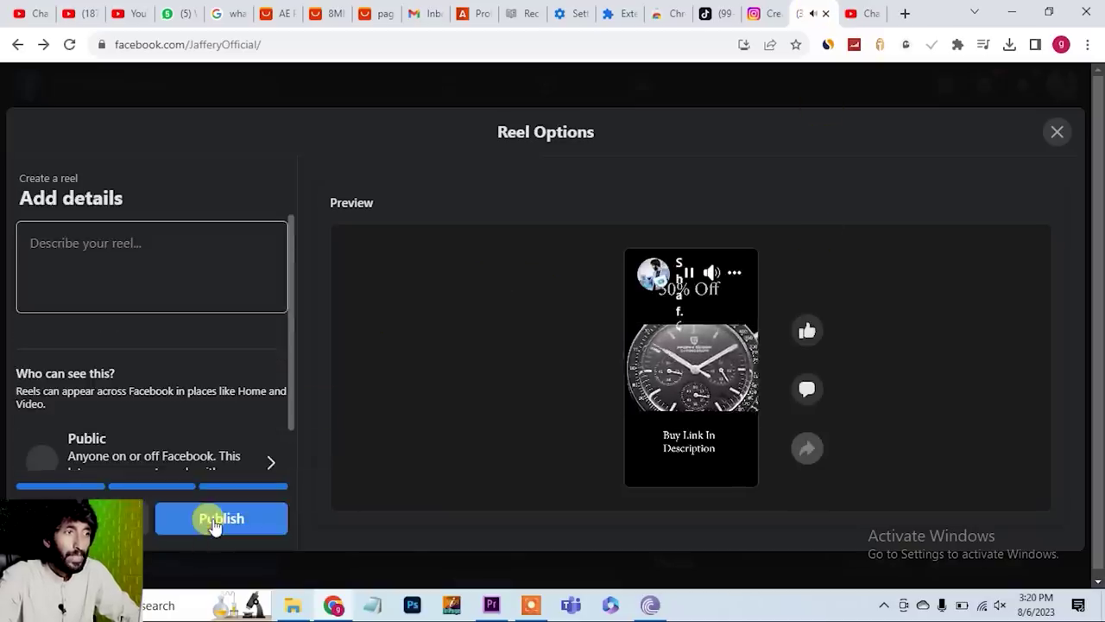
click(112, 243)
key(ctrl+v)
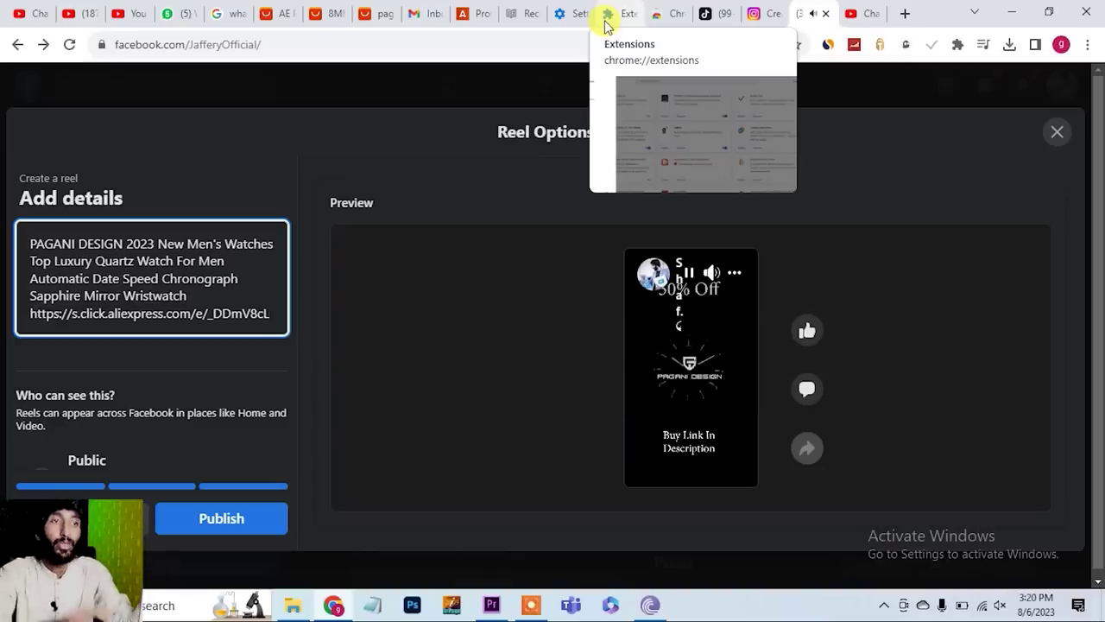
- Review the captioned watch upload on TikTok, then return to the AliExpress Portals Ad Center
click(705, 13)
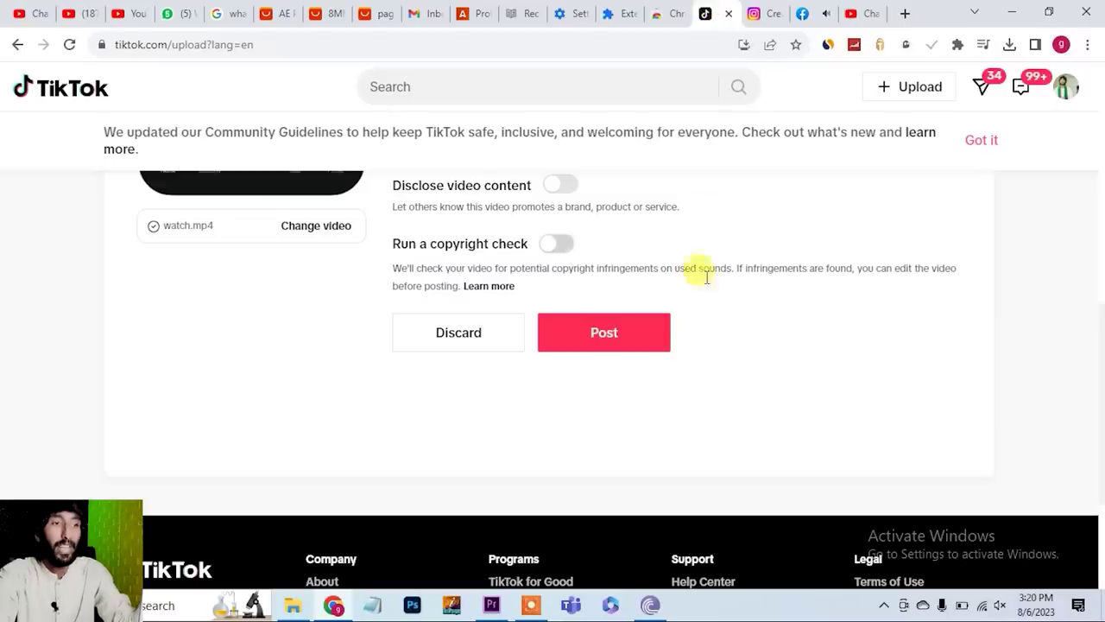
scroll(706, 279, up, 3)
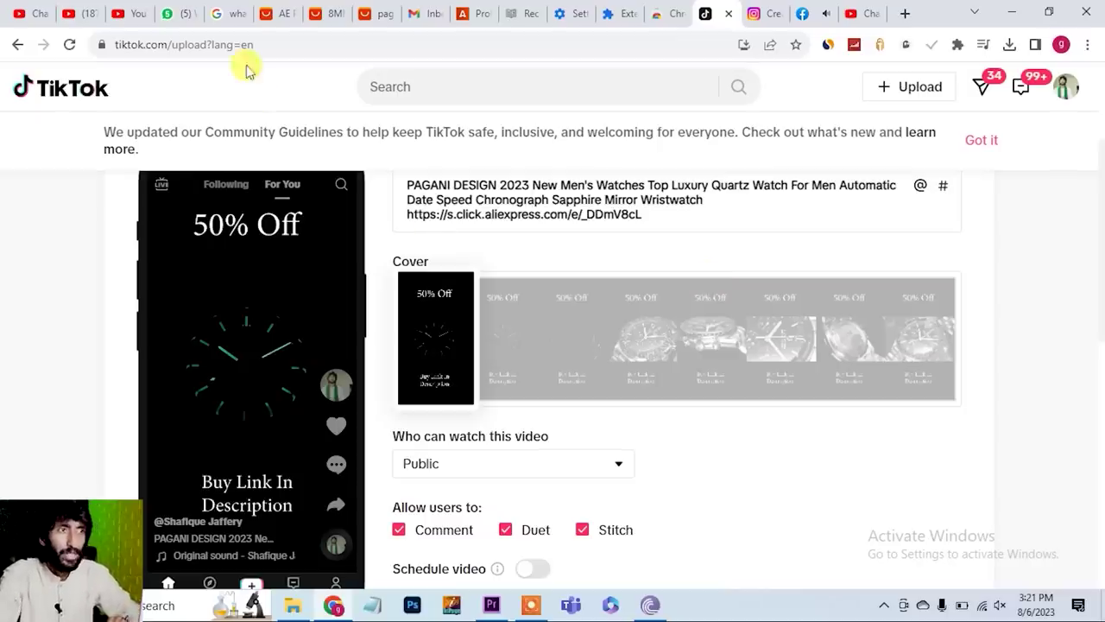
click(331, 14)
click(288, 14)
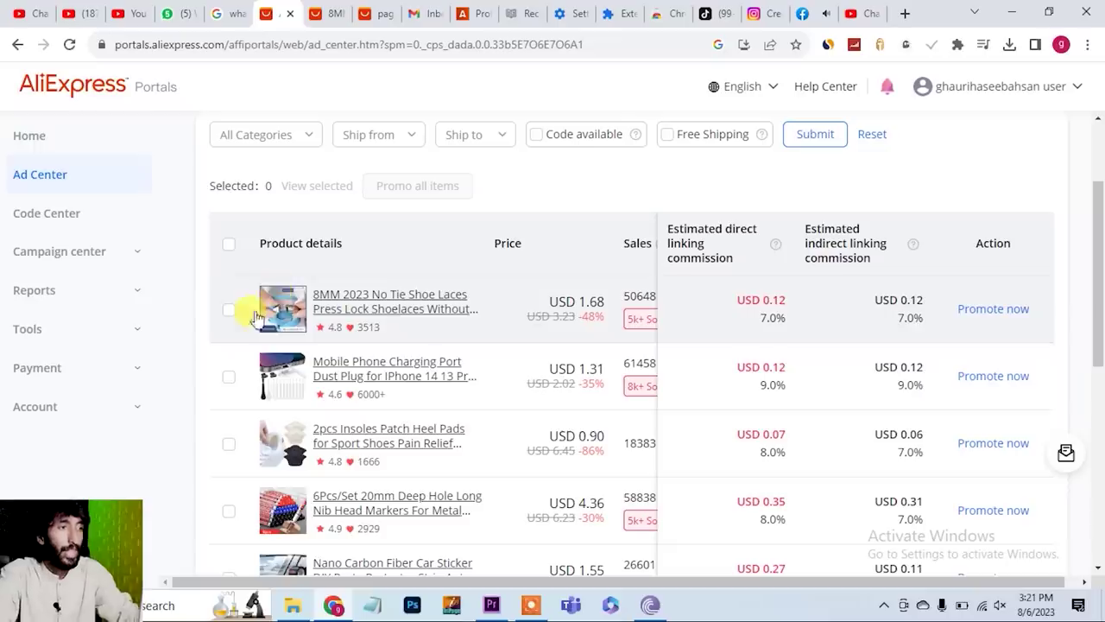
- Check Payment > Withdrawals, then open Payment Information's new bank account form
click(66, 370)
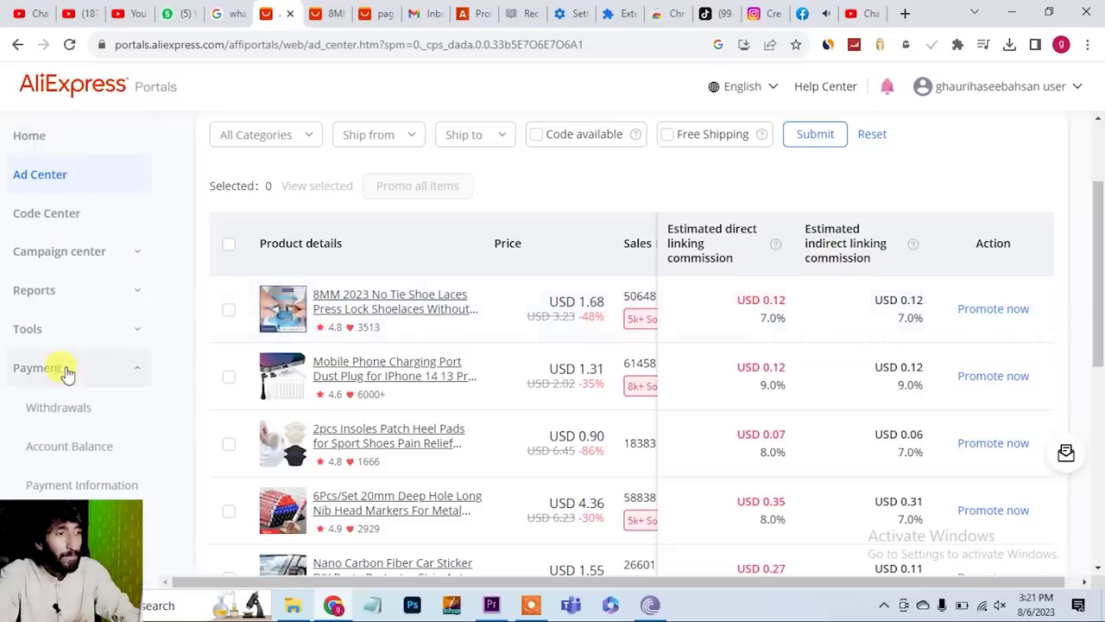
click(87, 417)
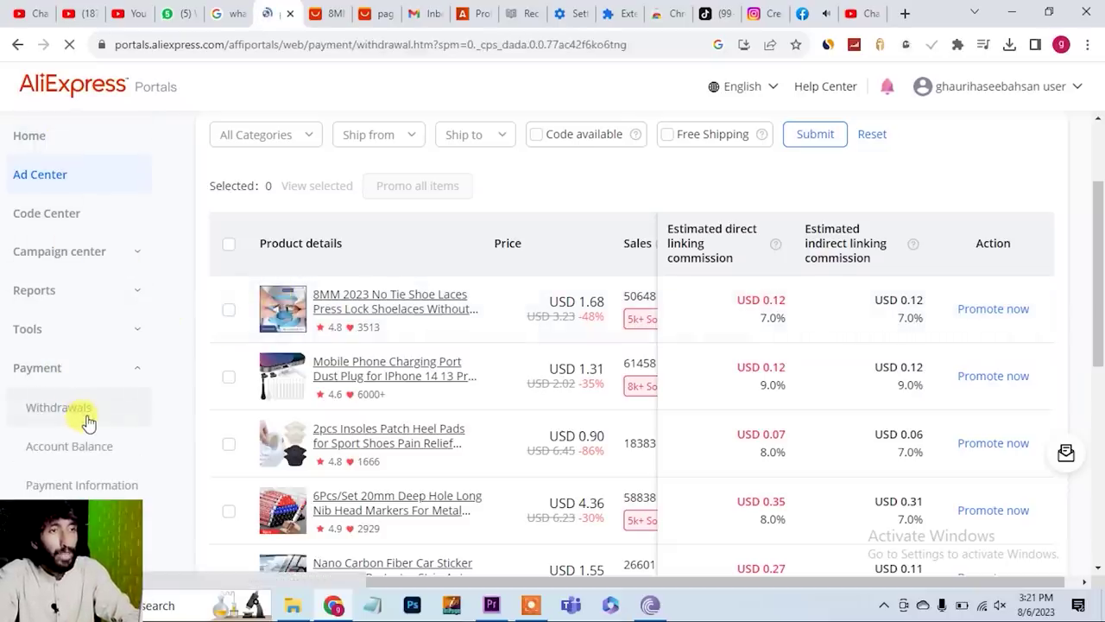
scroll(380, 497, down, 1)
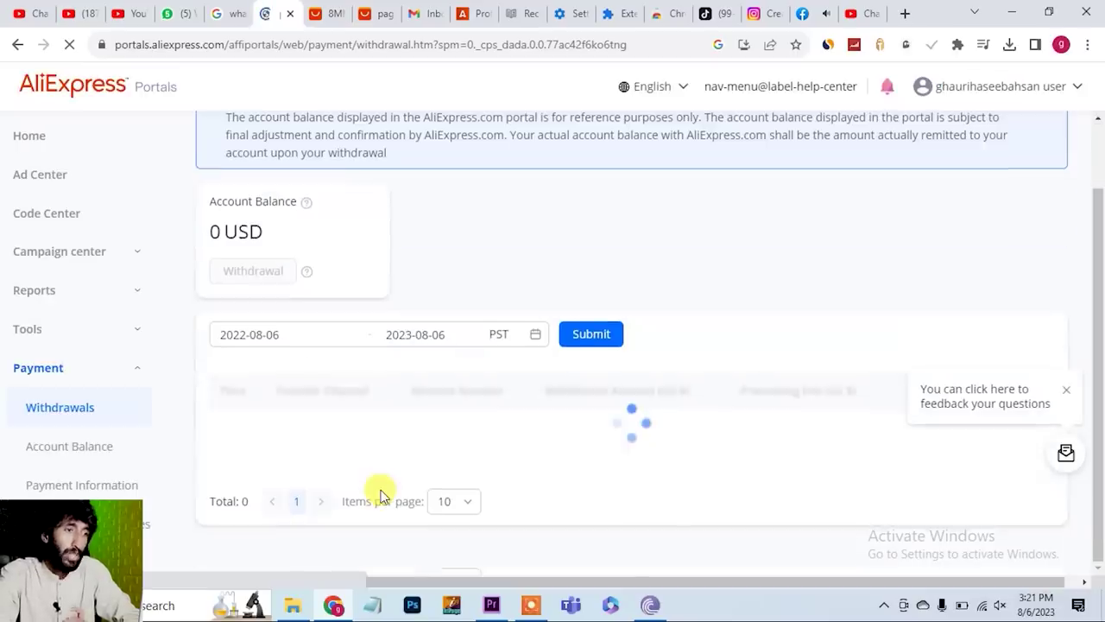
click(100, 487)
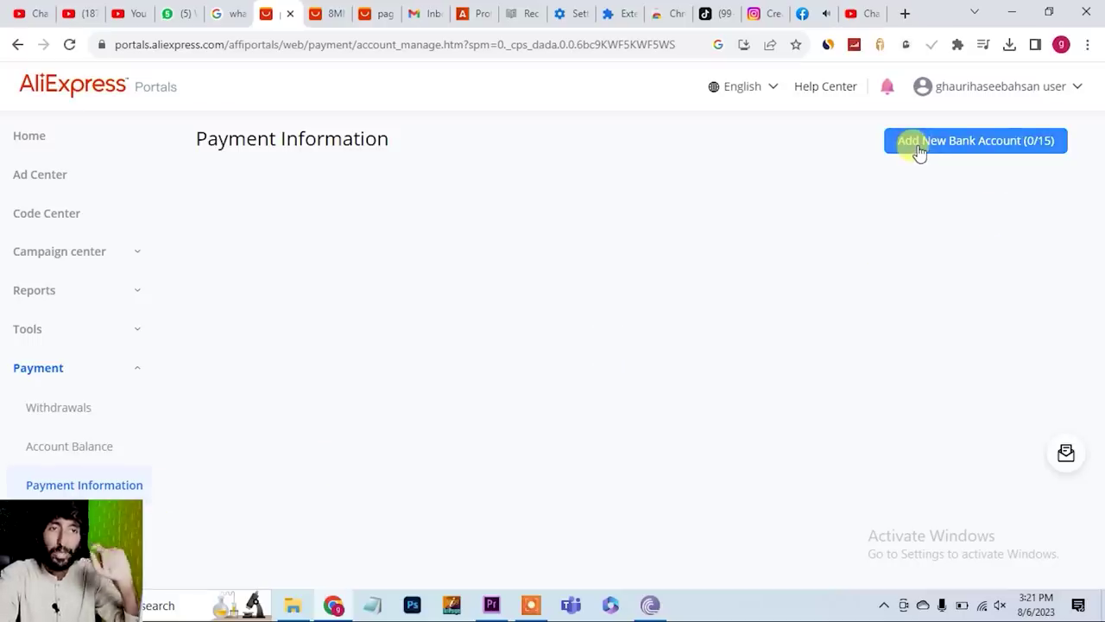
click(985, 147)
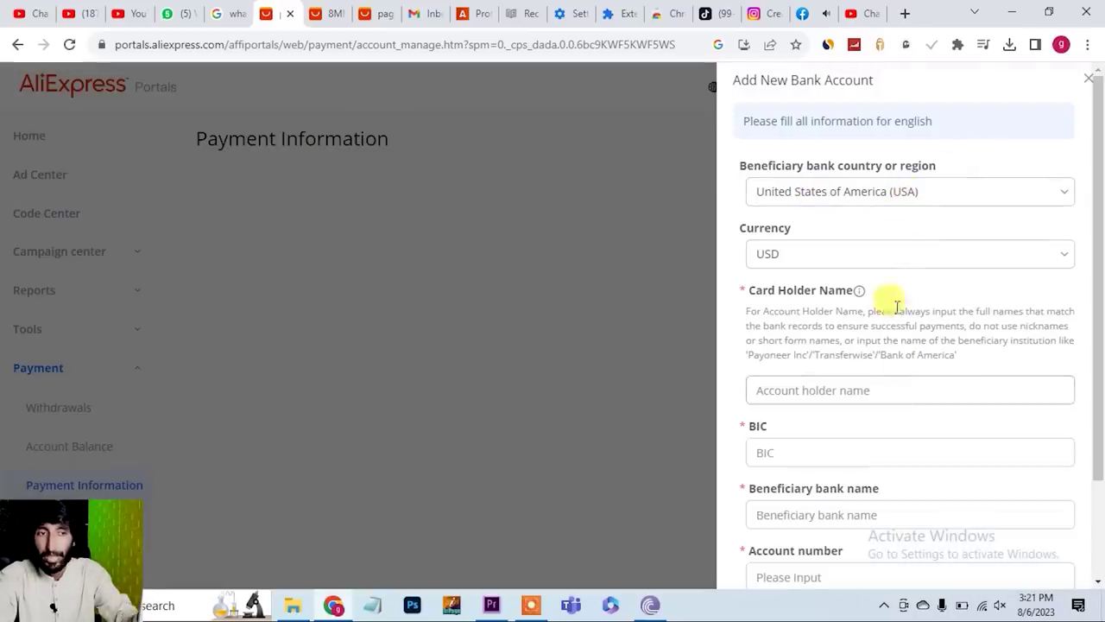
- Set the bank account country to Pakistan and keep USD as the currency
click(1063, 194)
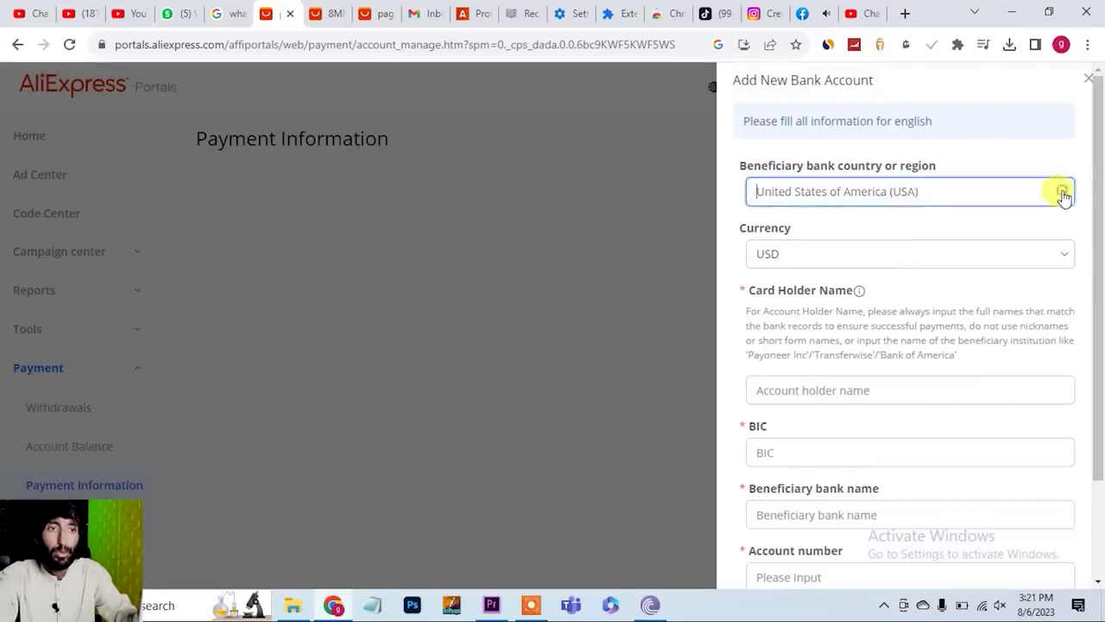
text(pak)
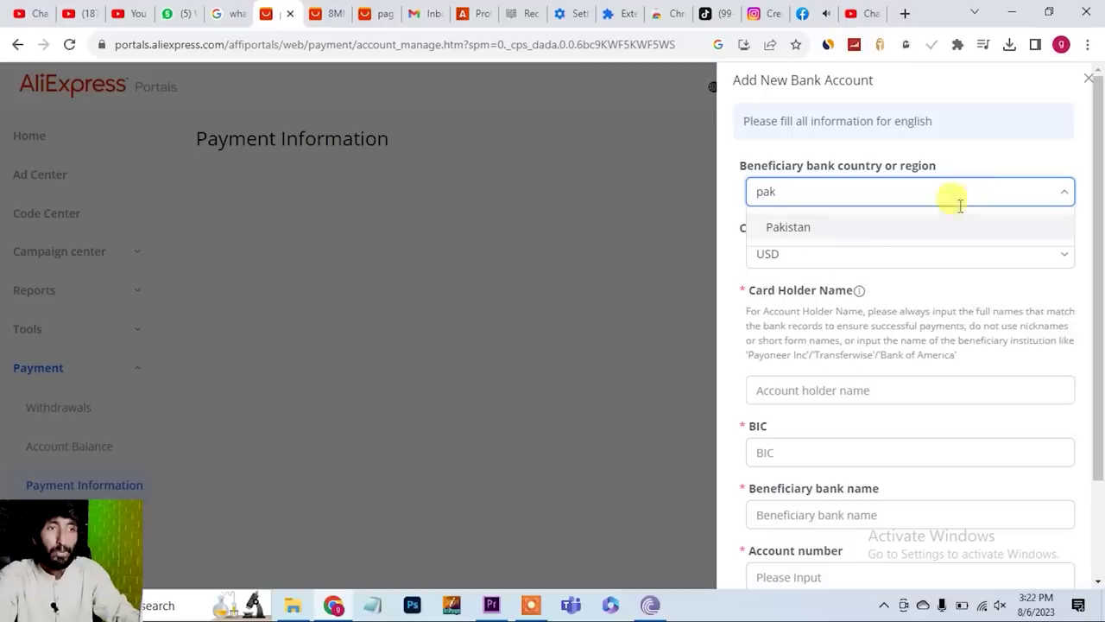
click(812, 231)
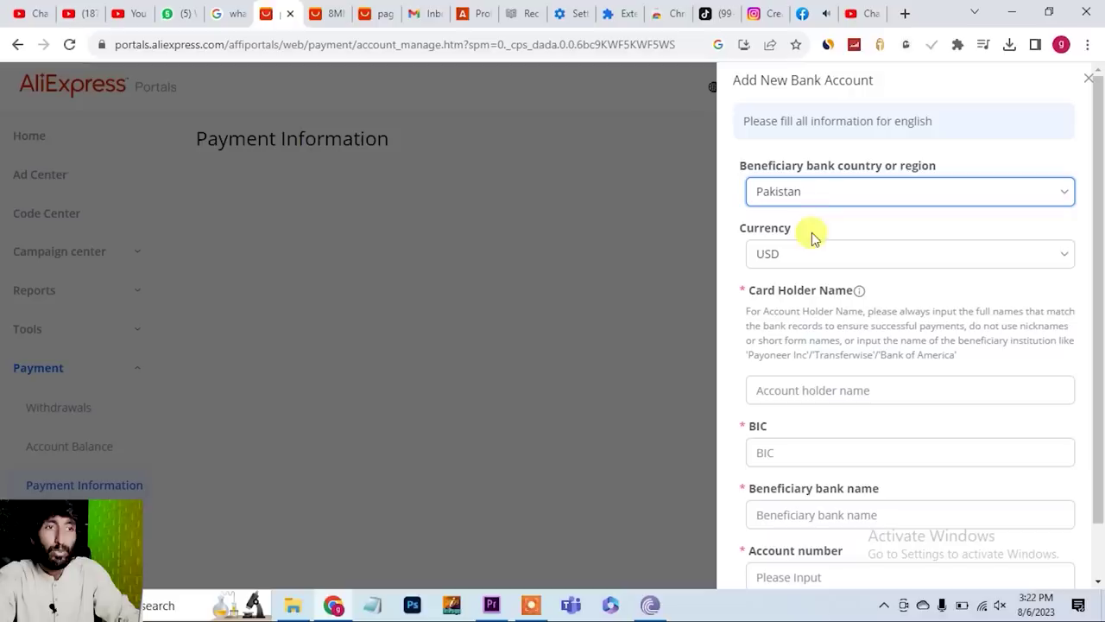
click(1051, 259)
click(1050, 259)
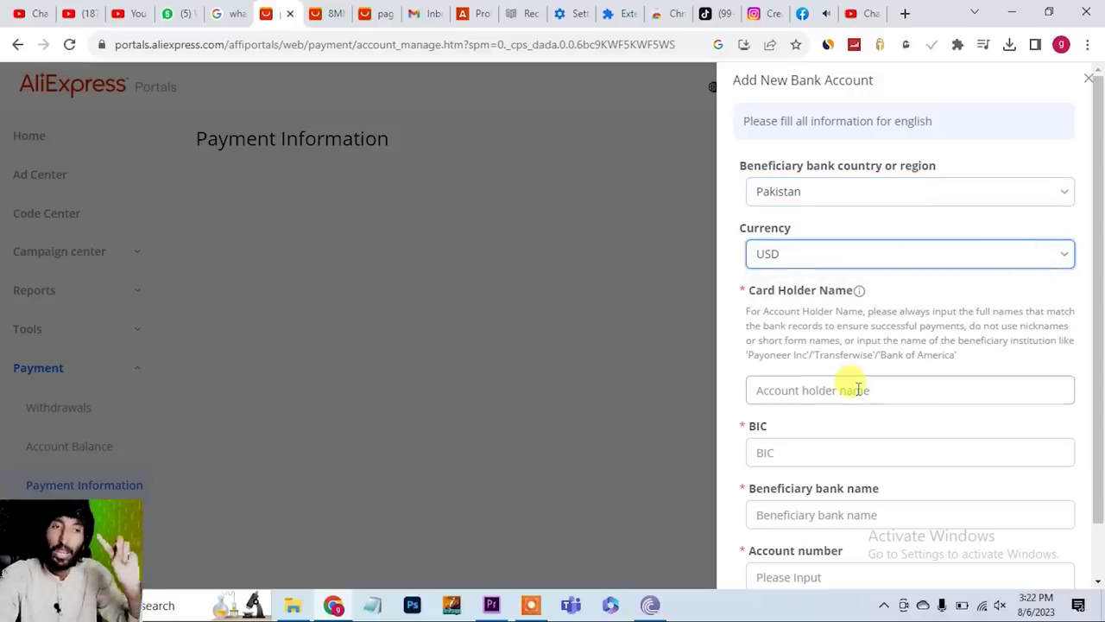
- Close the bank account form unsaved and go back to the portal Home dashboard
scroll(858, 389, down, 1)
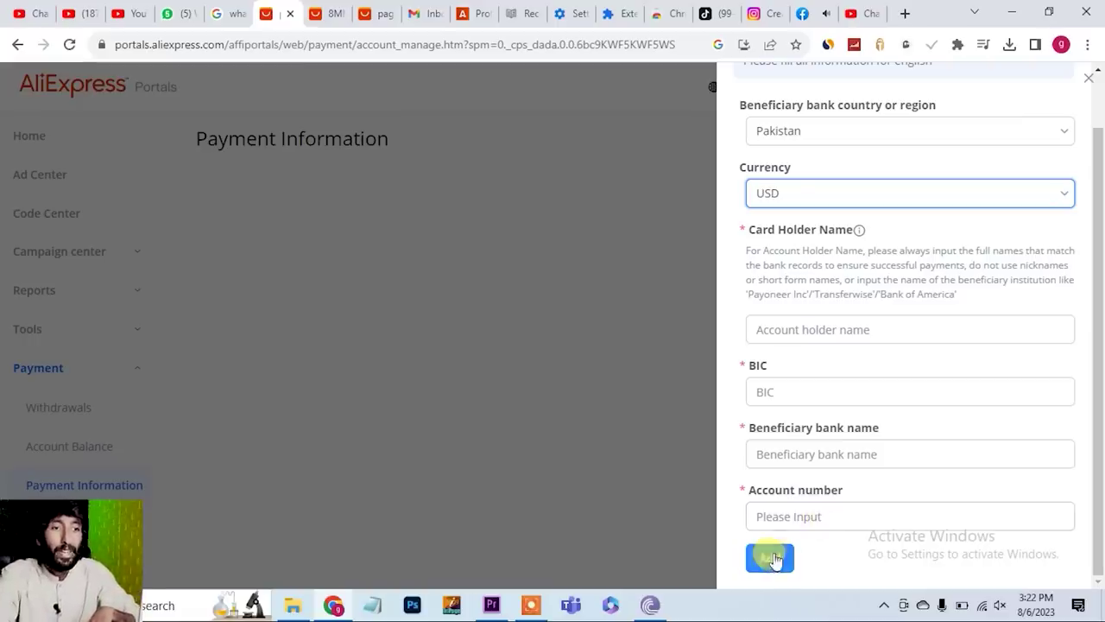
click(675, 506)
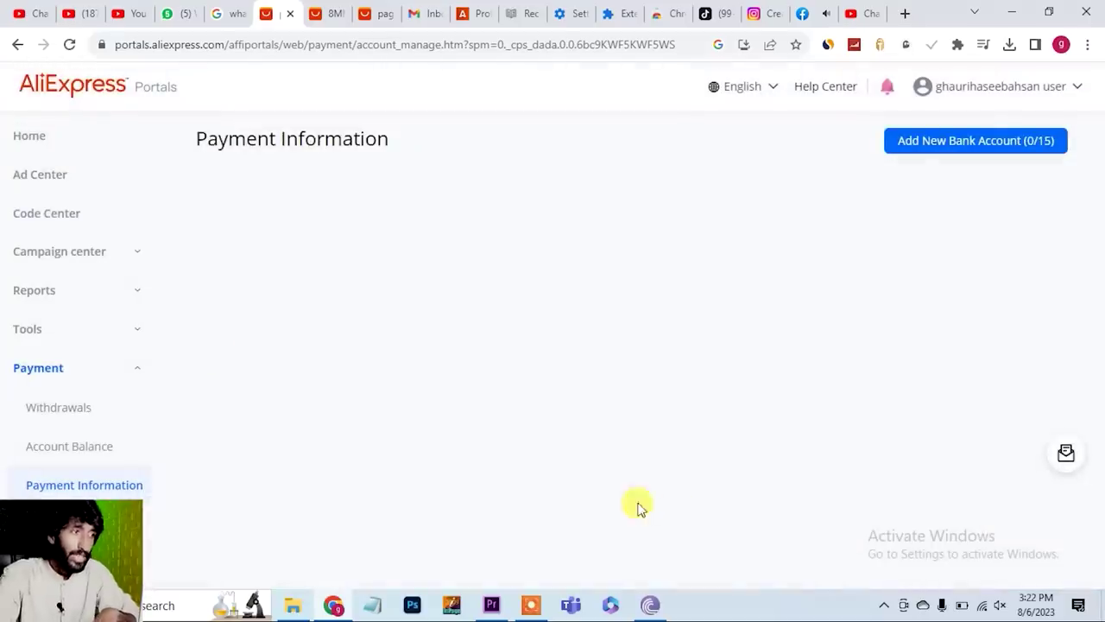
click(65, 144)
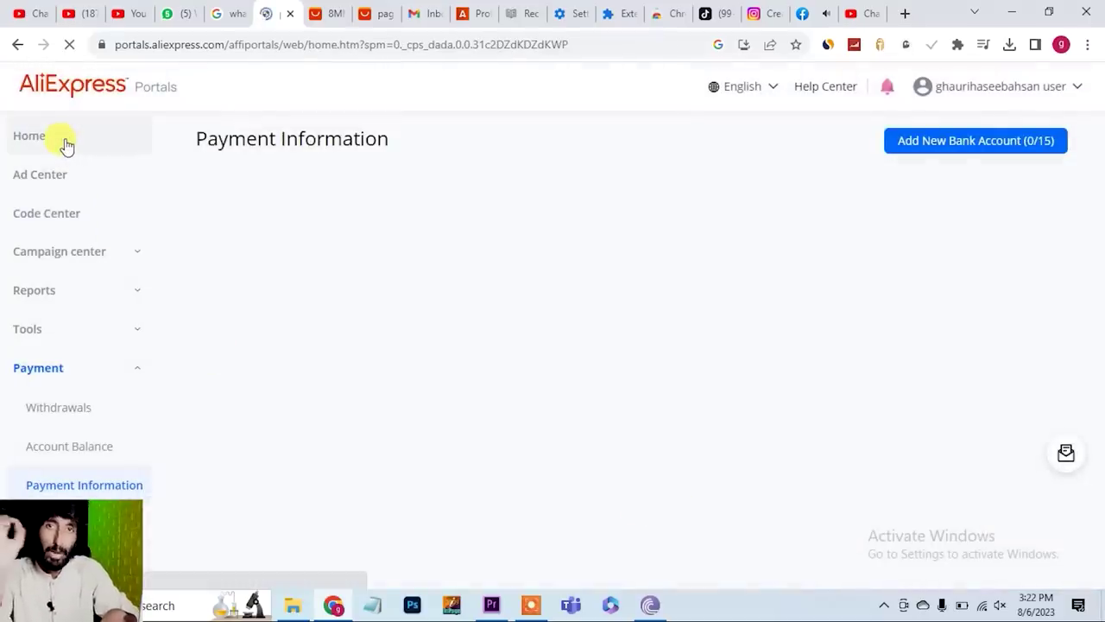